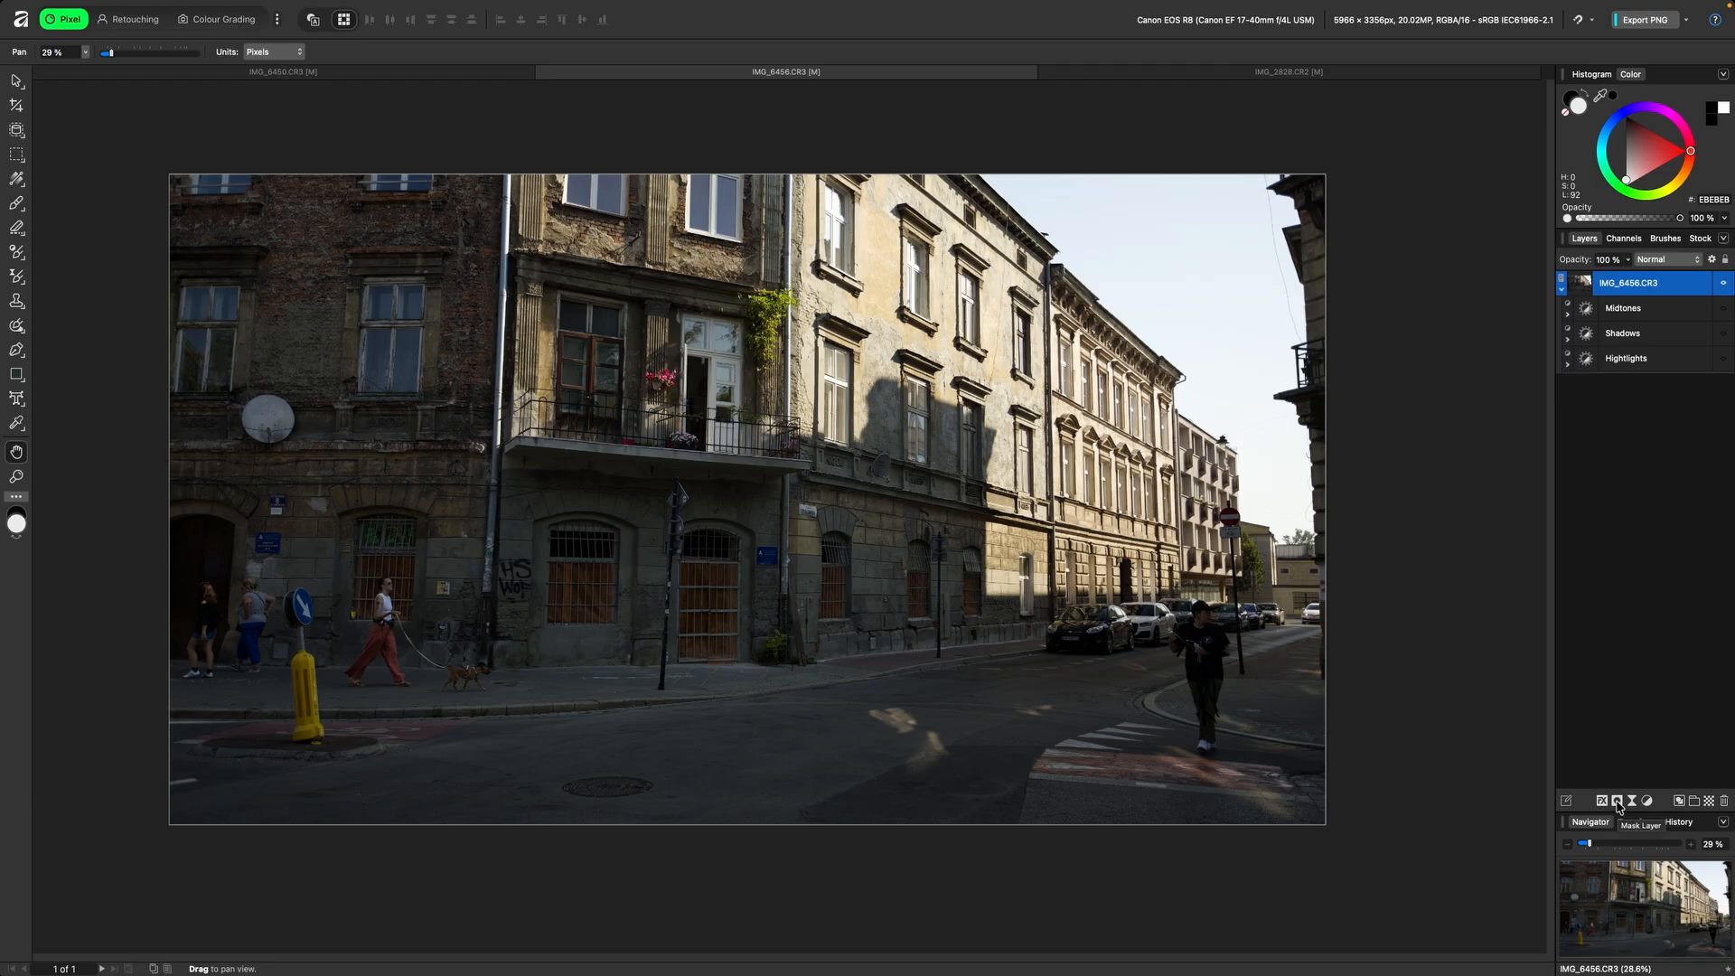
Step: Add a live Luminosity Range mask to the IMG_6456.CR3 layer and apply the Highlights preset
click(1618, 802)
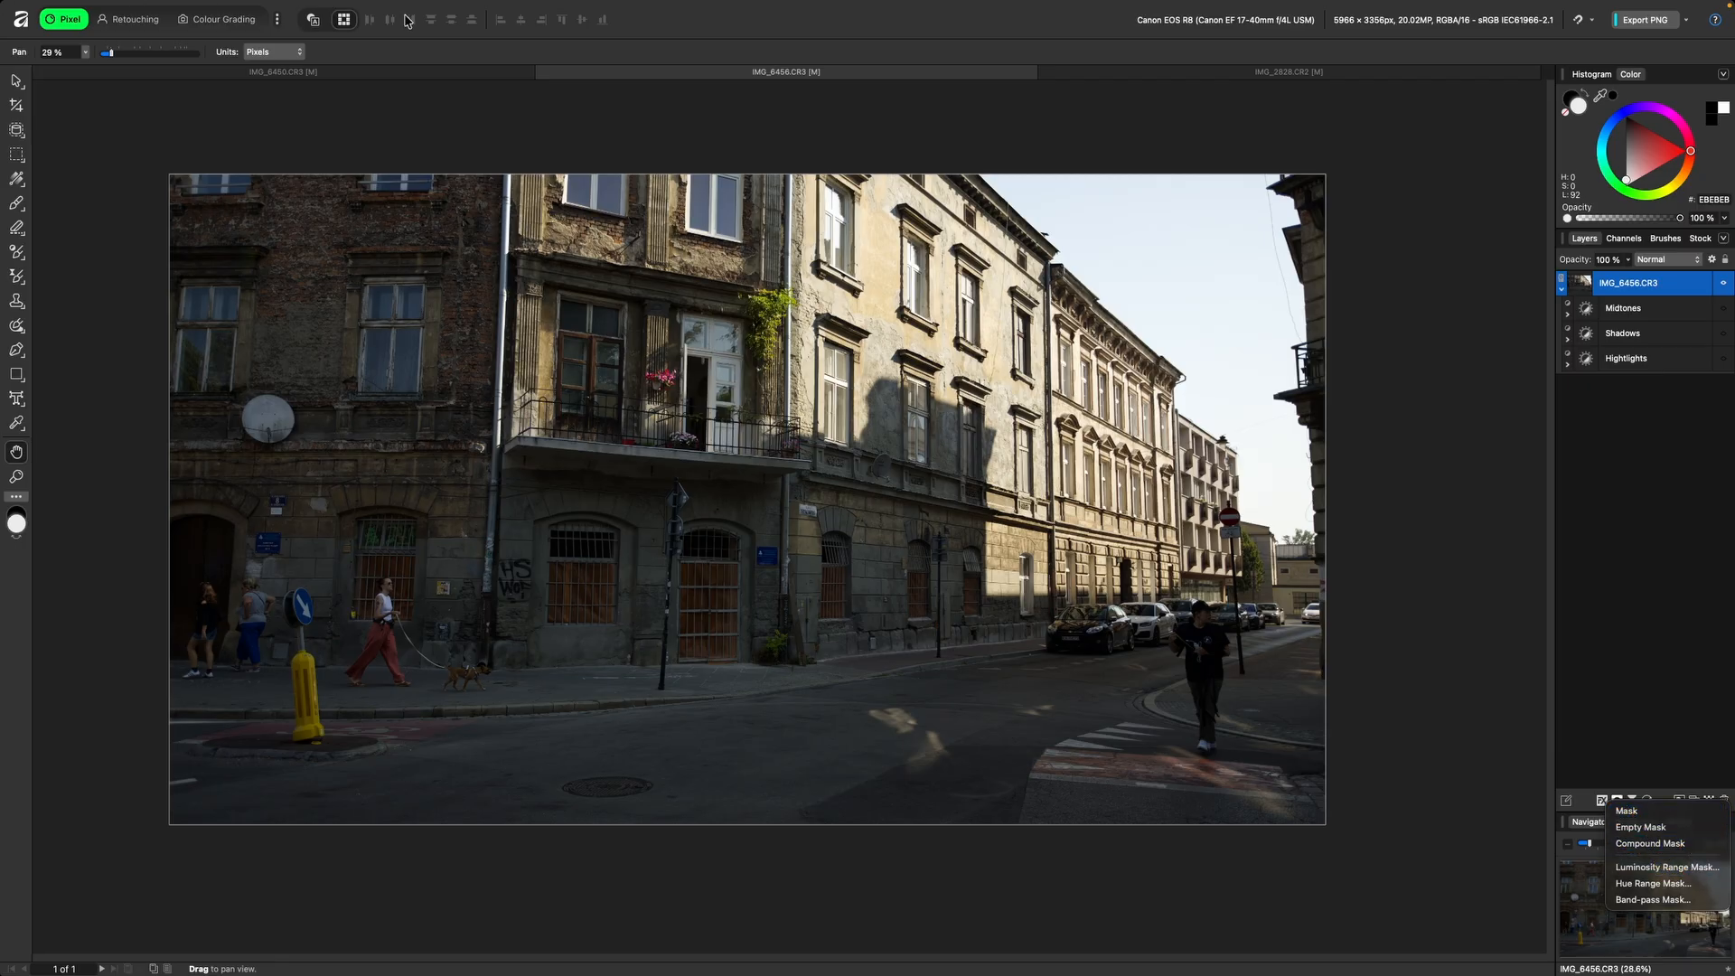
click(321, 3)
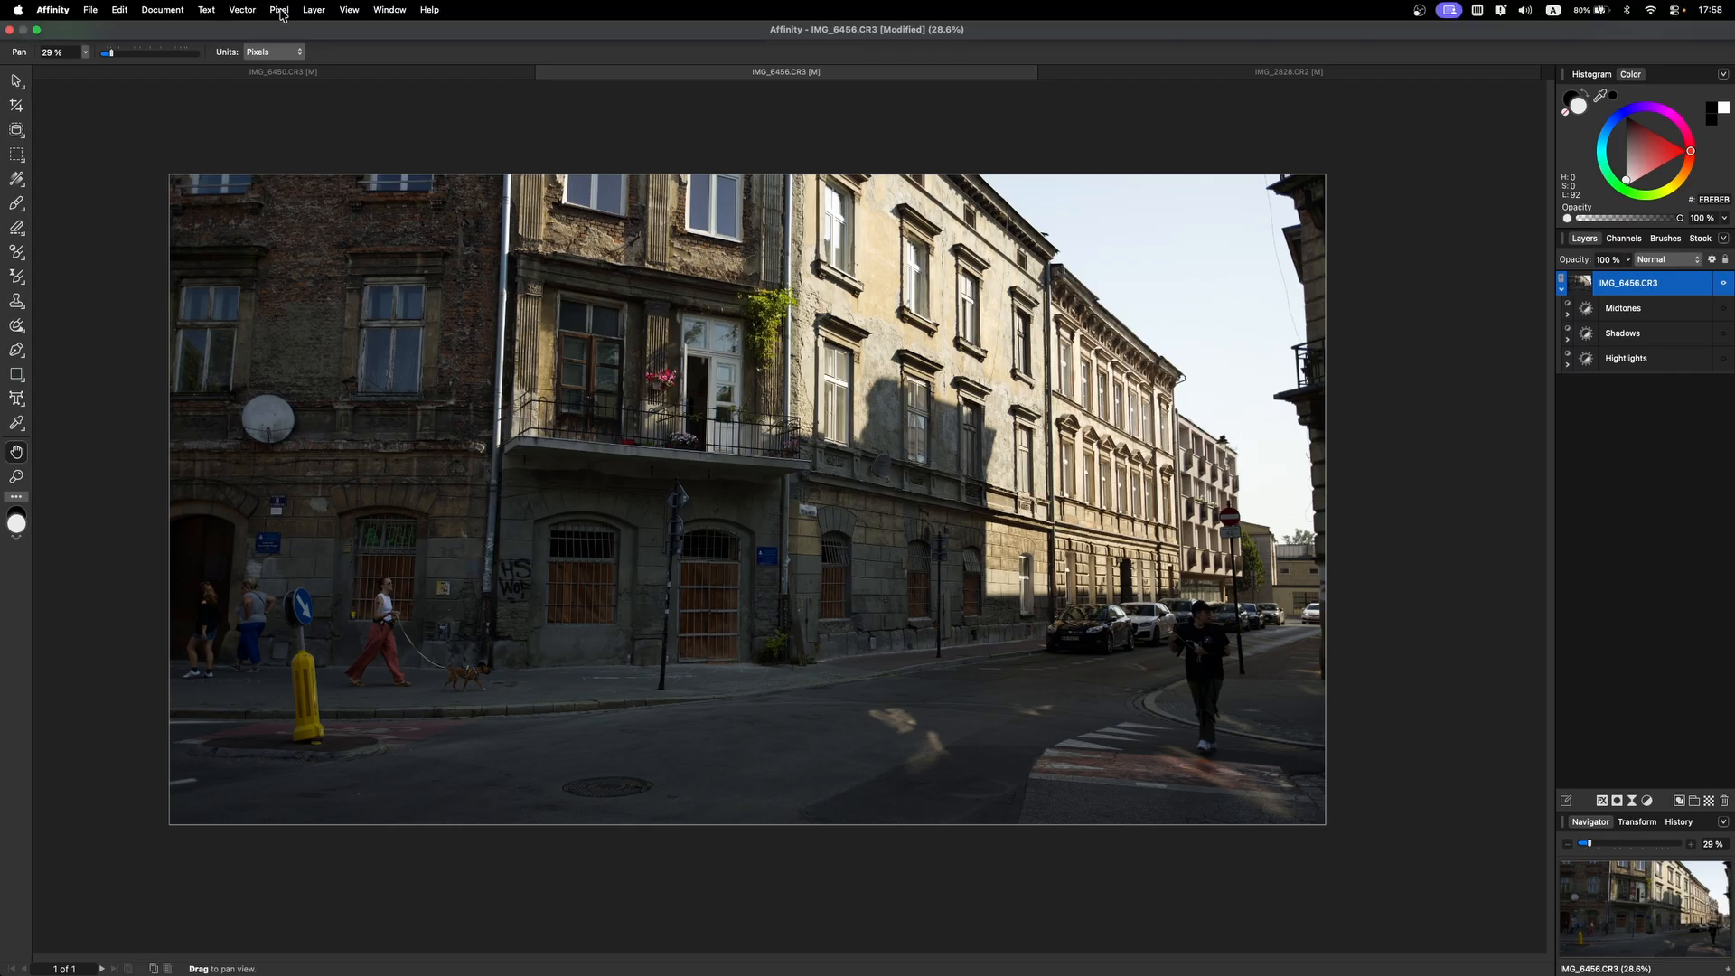
click(280, 10)
mouse_move(418, 98)
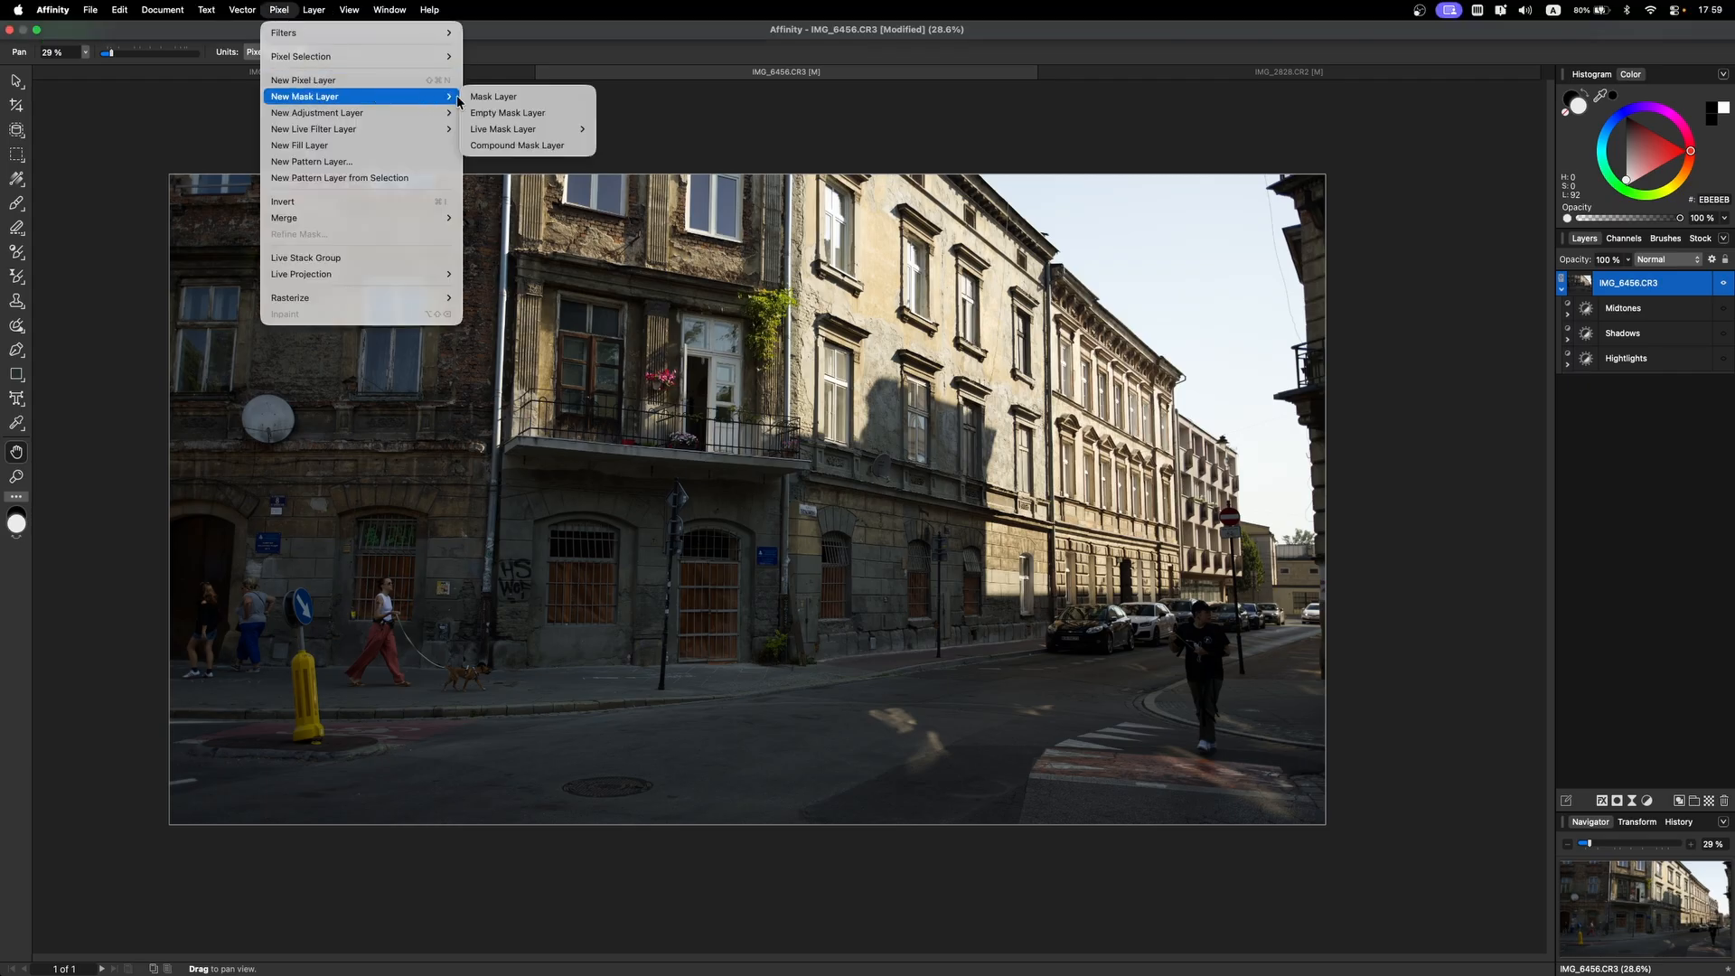
mouse_move(522, 132)
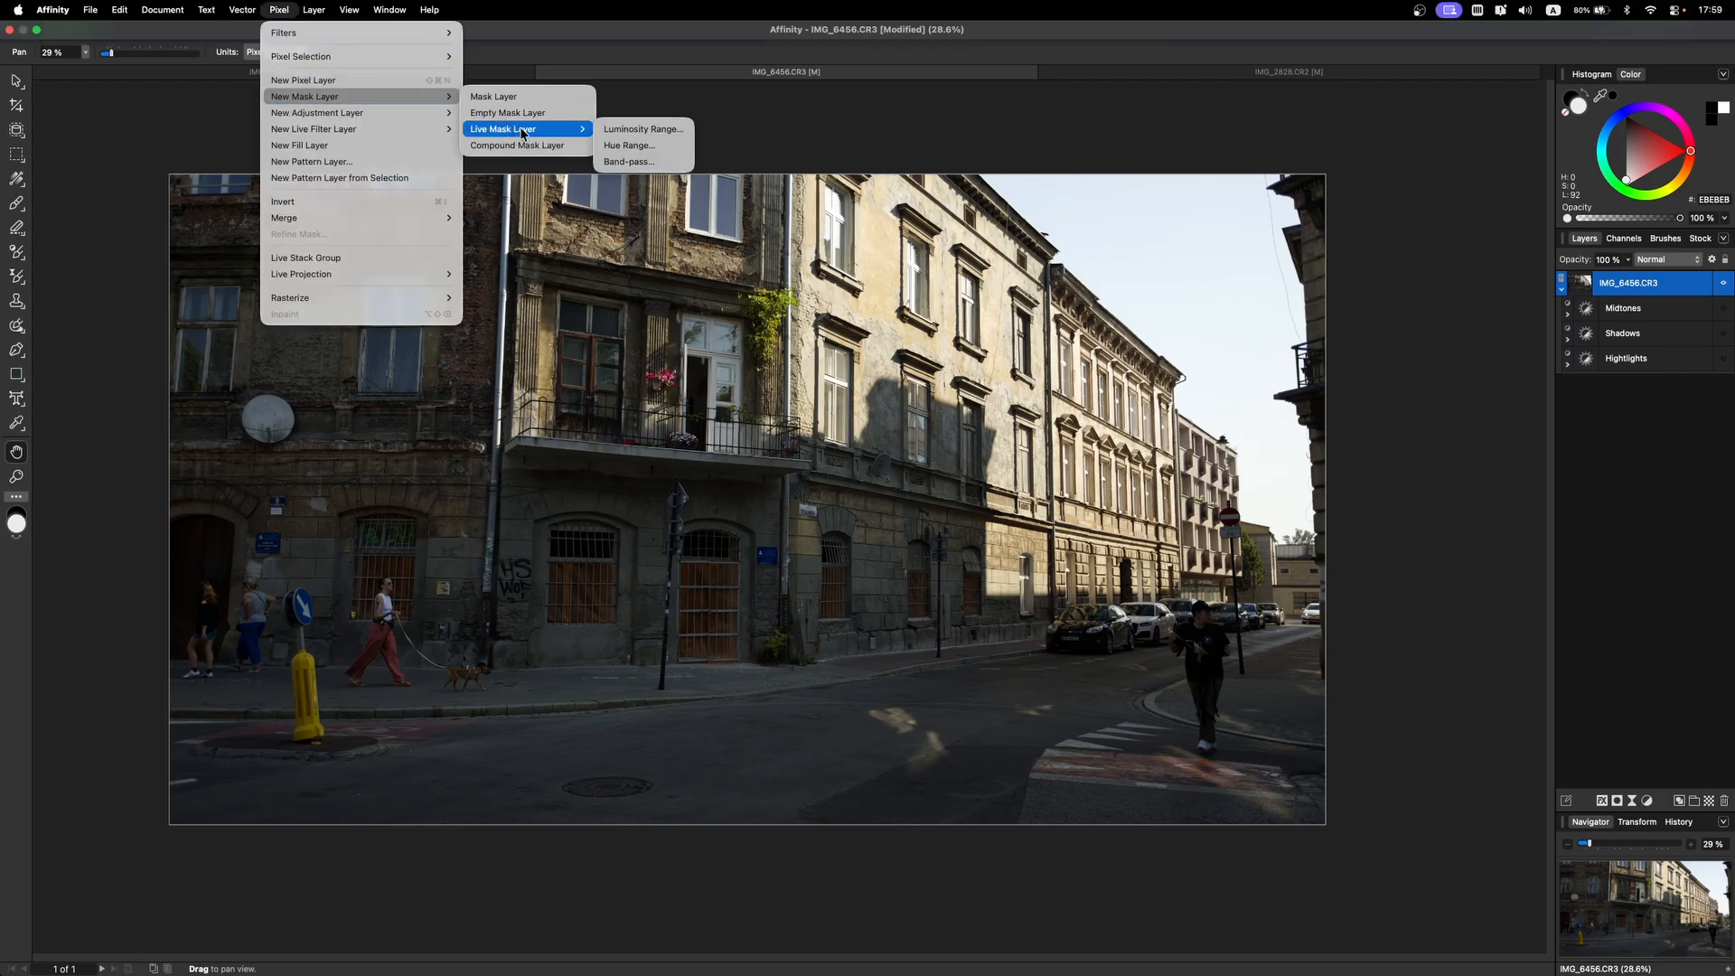
click(641, 132)
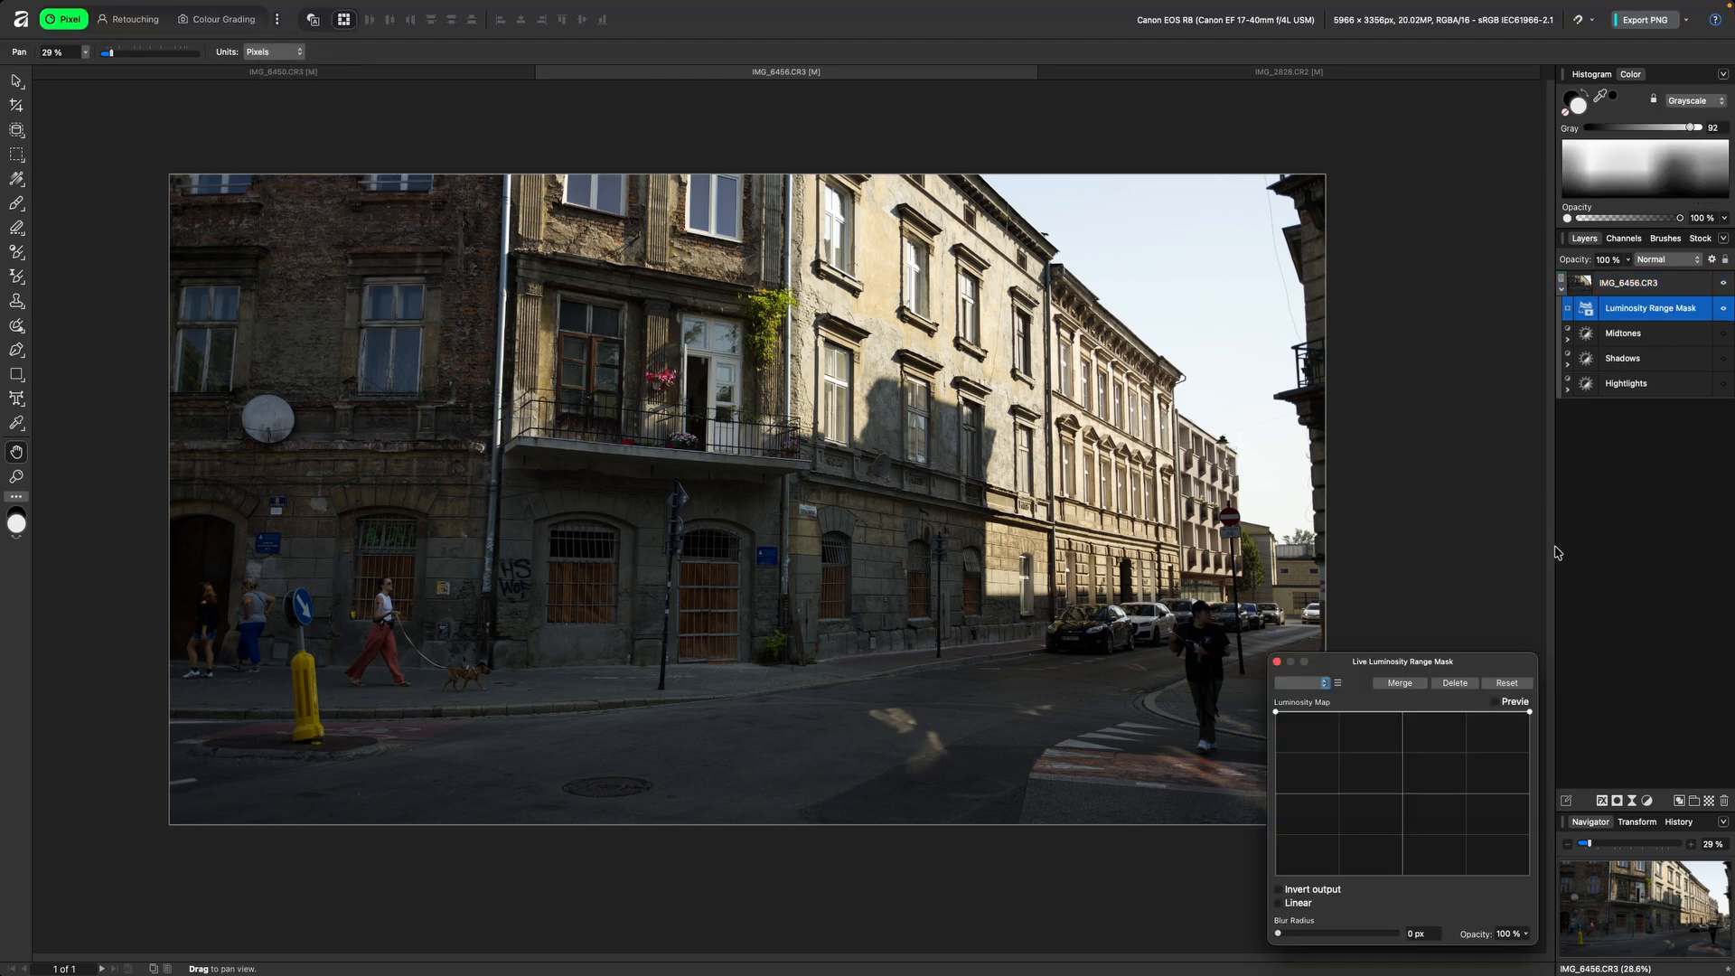
click(1322, 687)
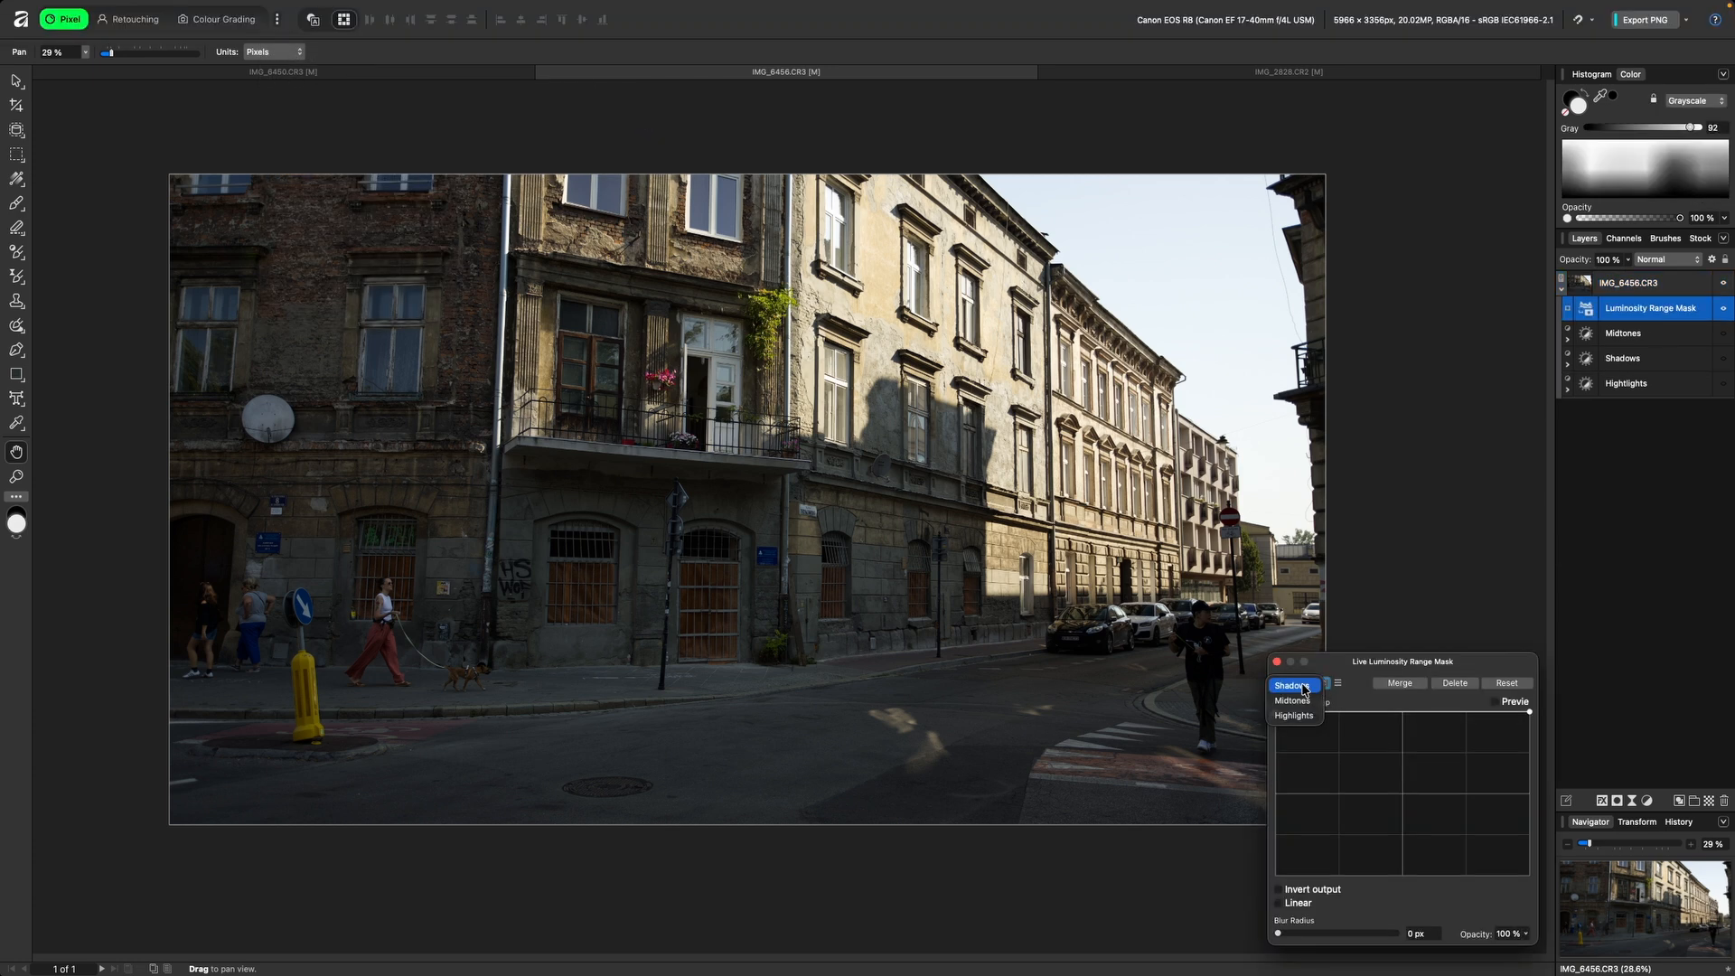
click(1294, 716)
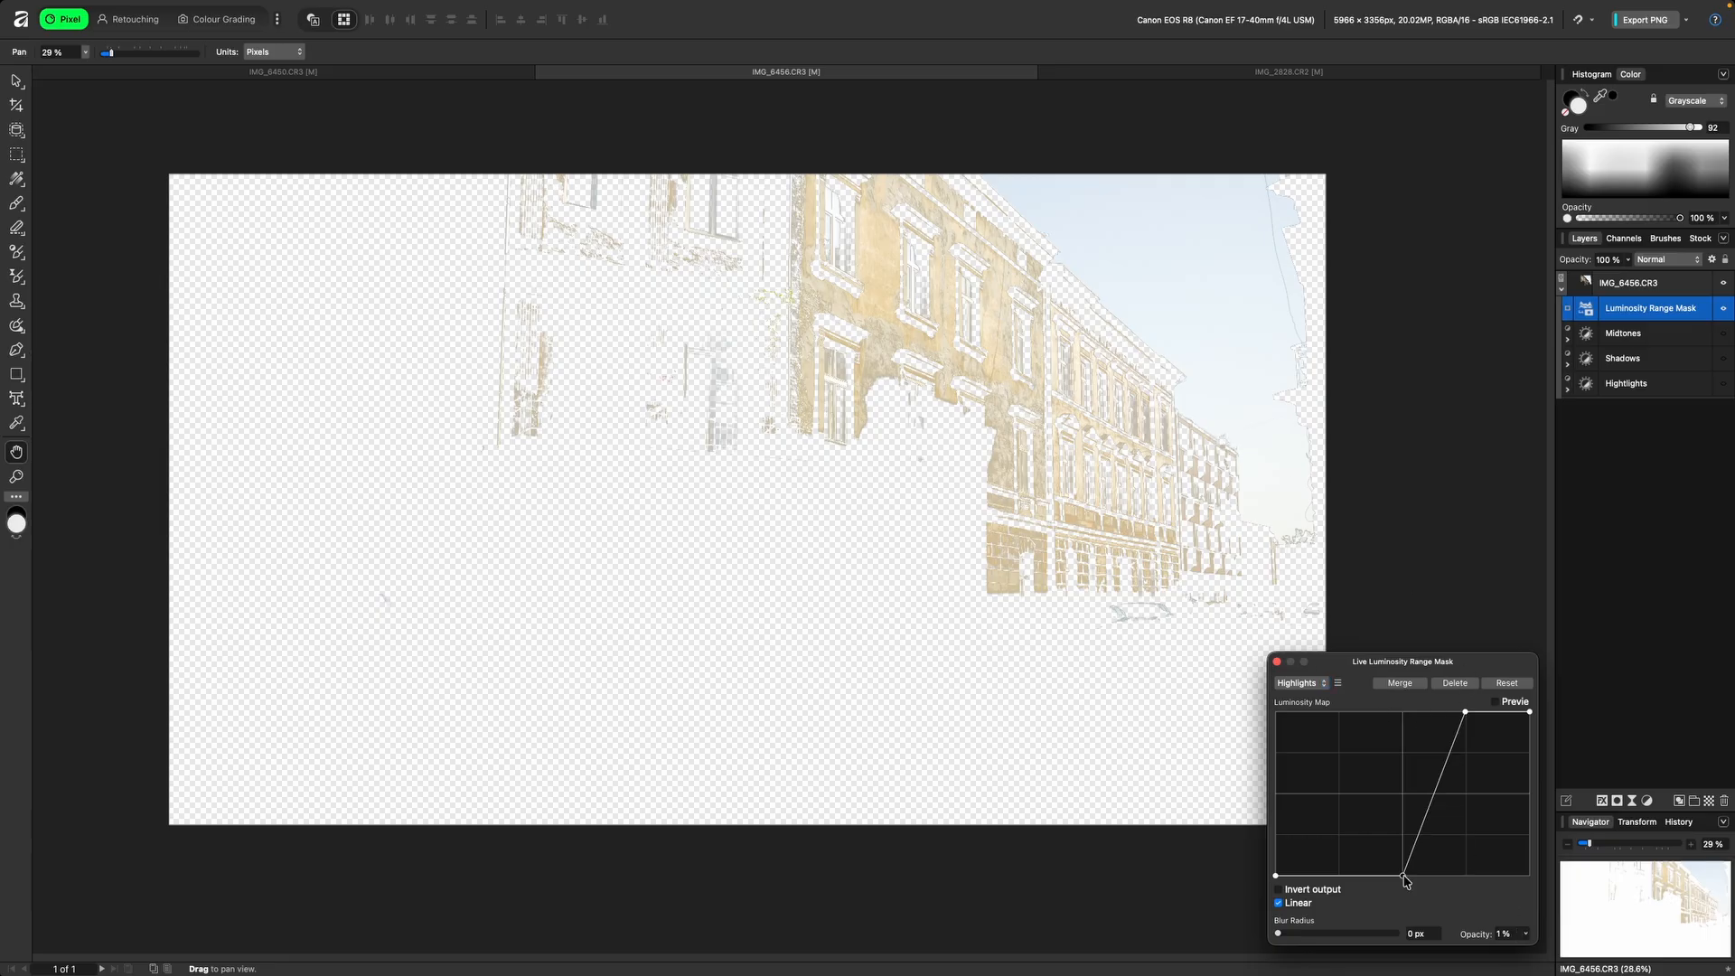
Step: Preview the highlights mask in black and white and fine-tune the lower and upper nodes of its luminosity curve
drag(1405, 880, 1399, 882)
drag(1465, 712, 1464, 713)
click(1495, 703)
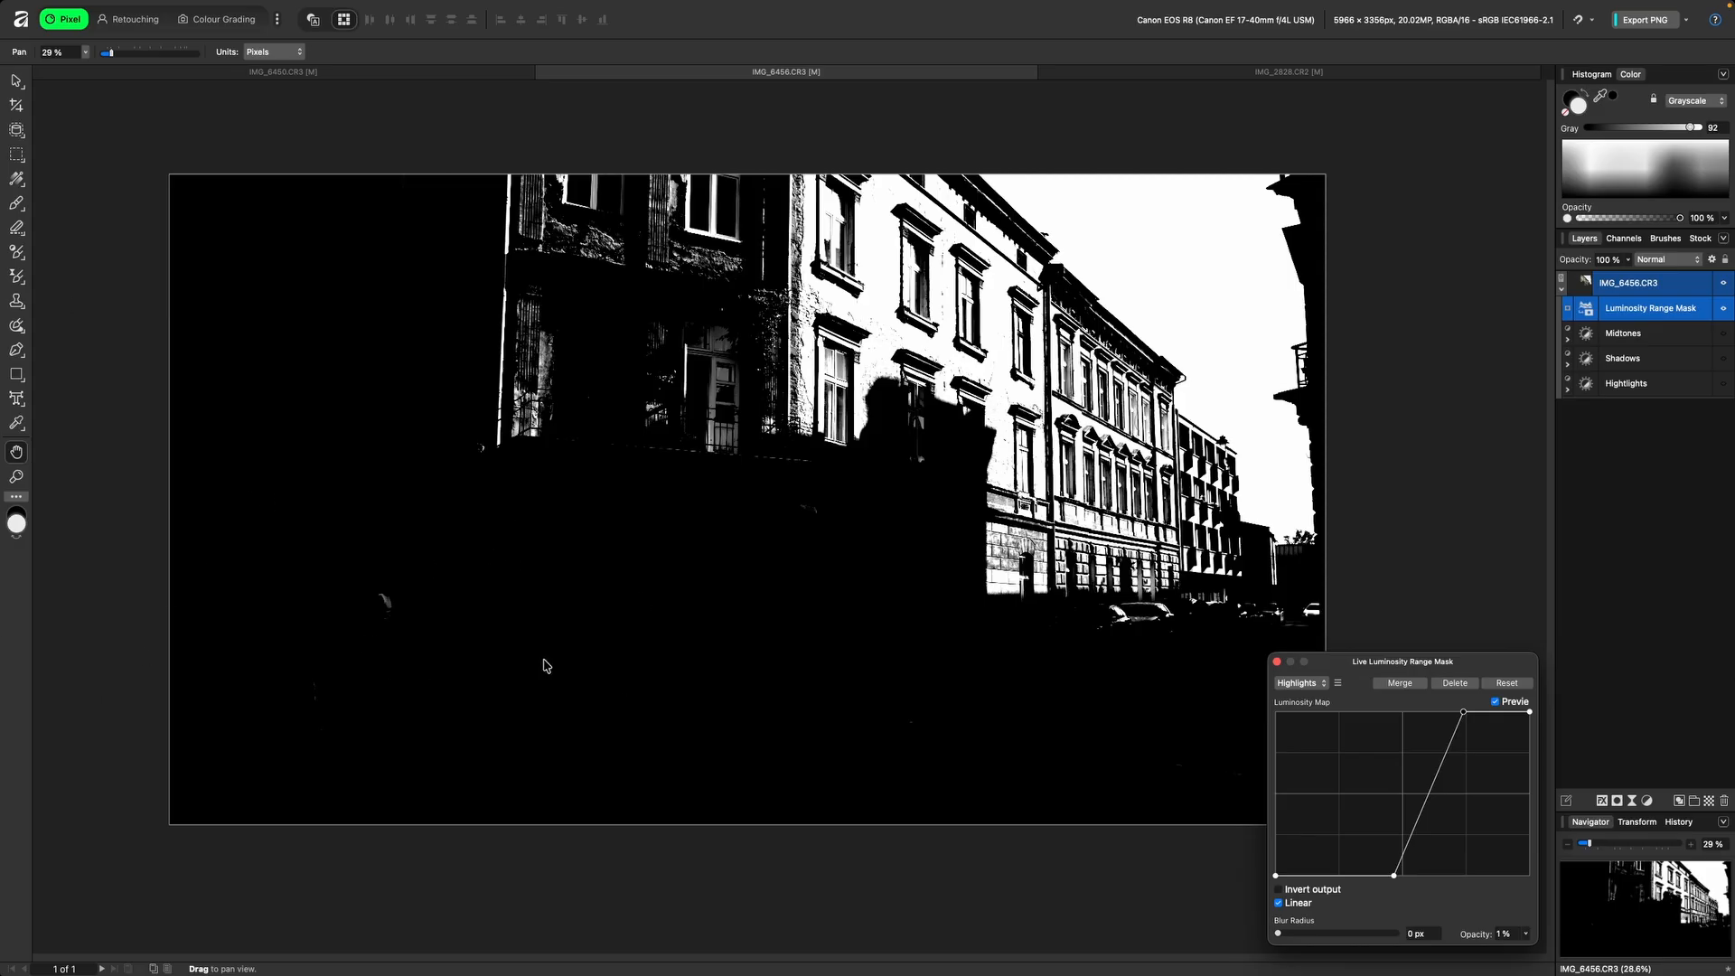
drag(1394, 875, 1400, 877)
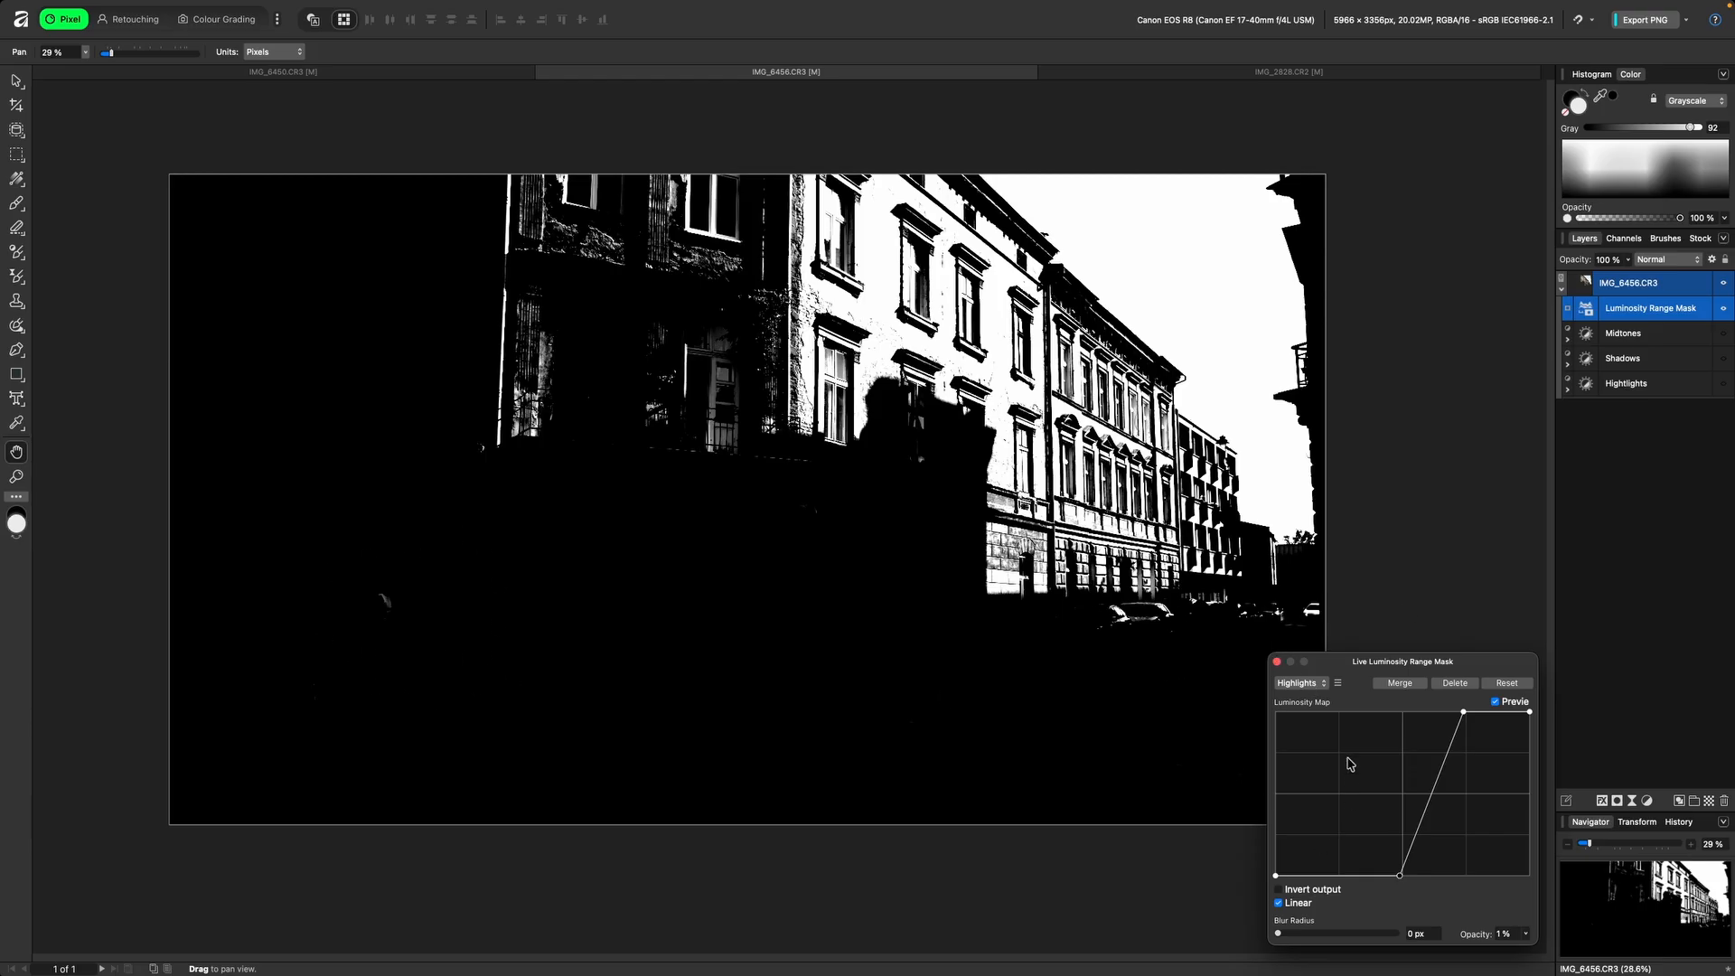
click(1277, 662)
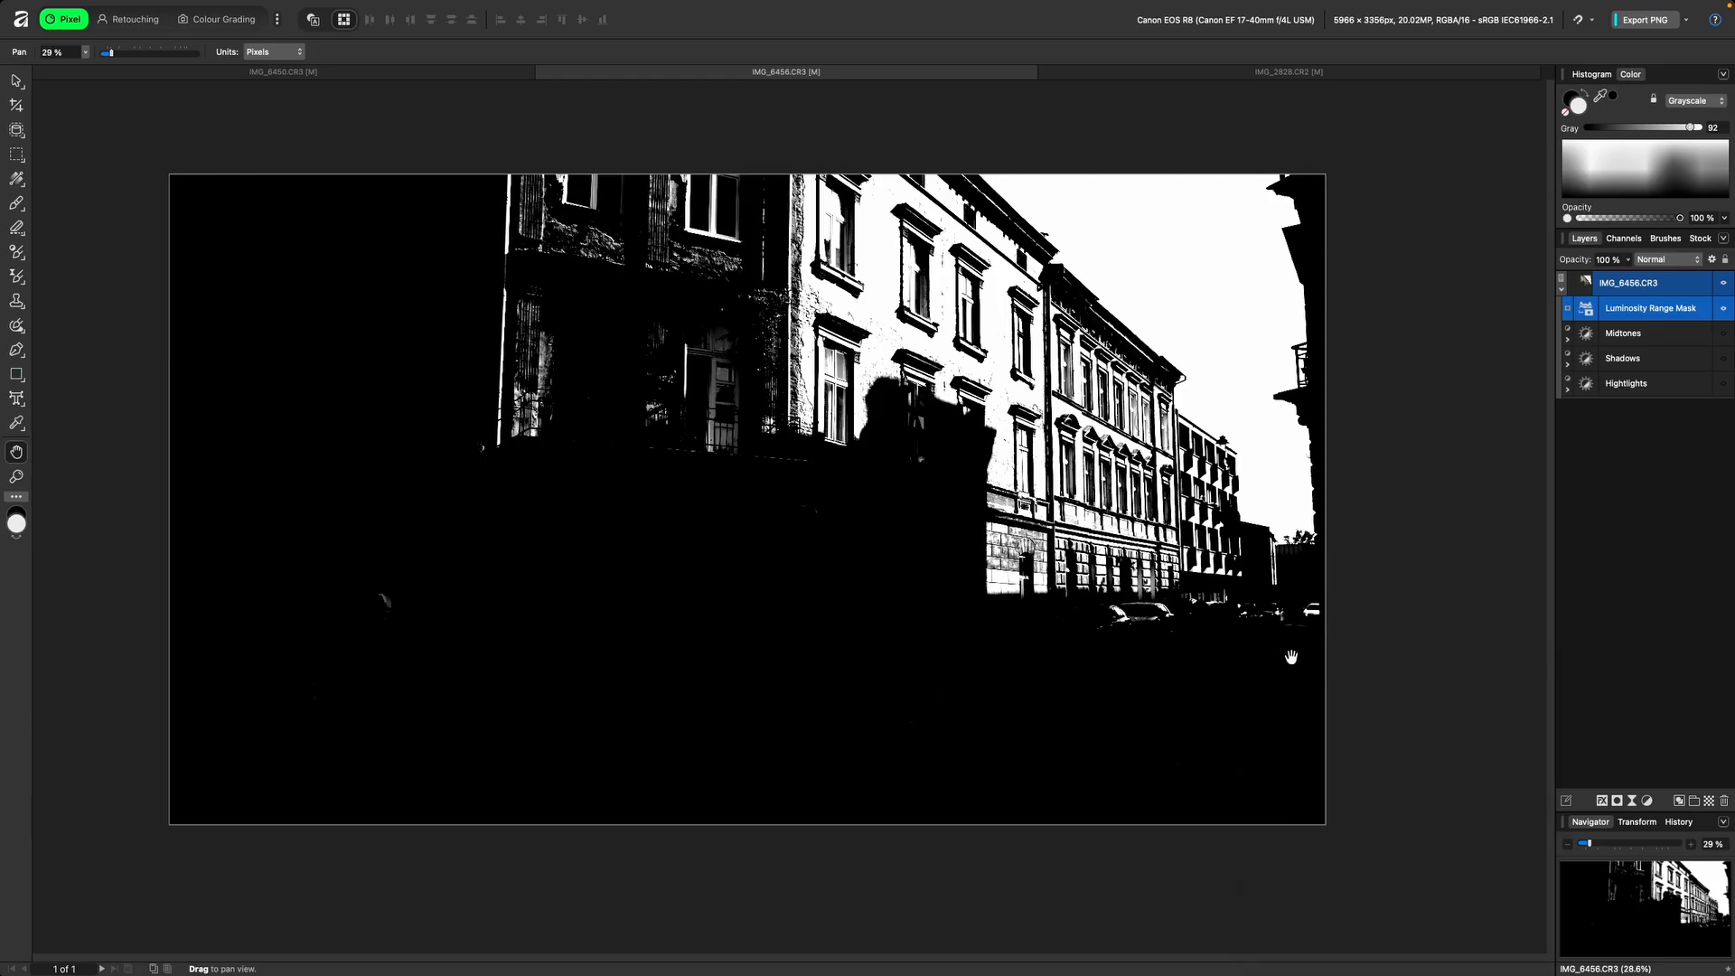
Step: Rename the luminosity range mask as Highlights
double_click(1651, 316)
text(Highlights 2)
key(Return)
Step: Add a Brightness and Contrast adjustment inside the IMG_6456.CR3 layer and nest the Highlights mask in it
click(1649, 803)
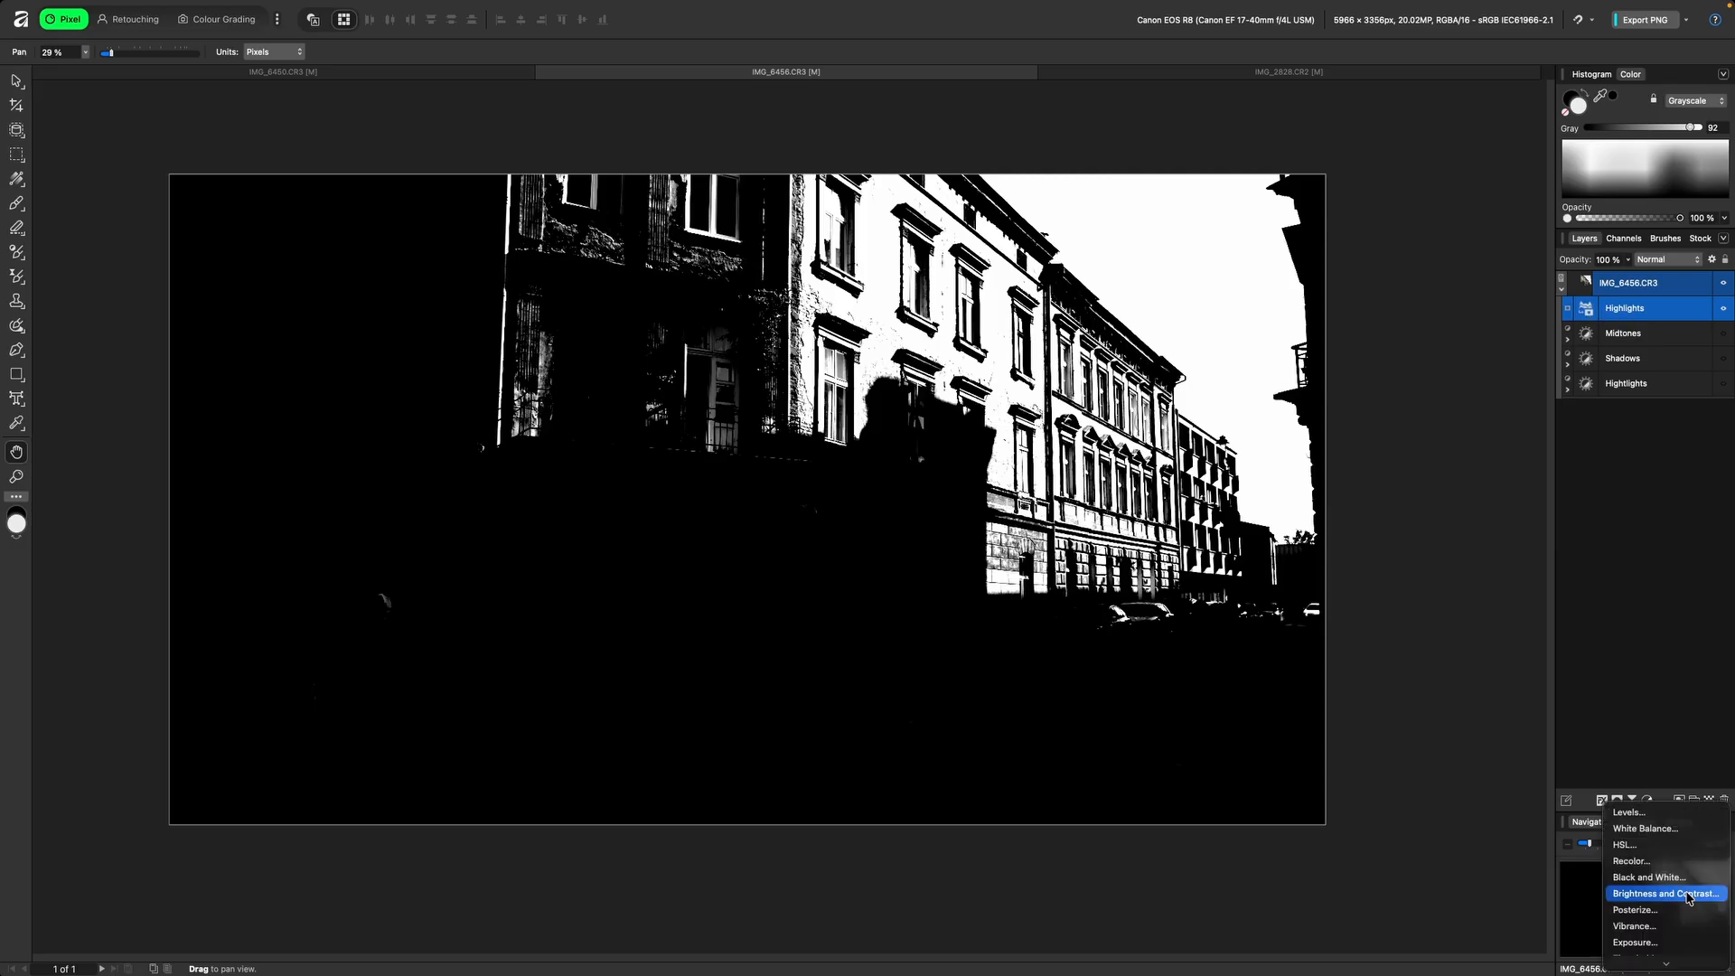
click(1691, 899)
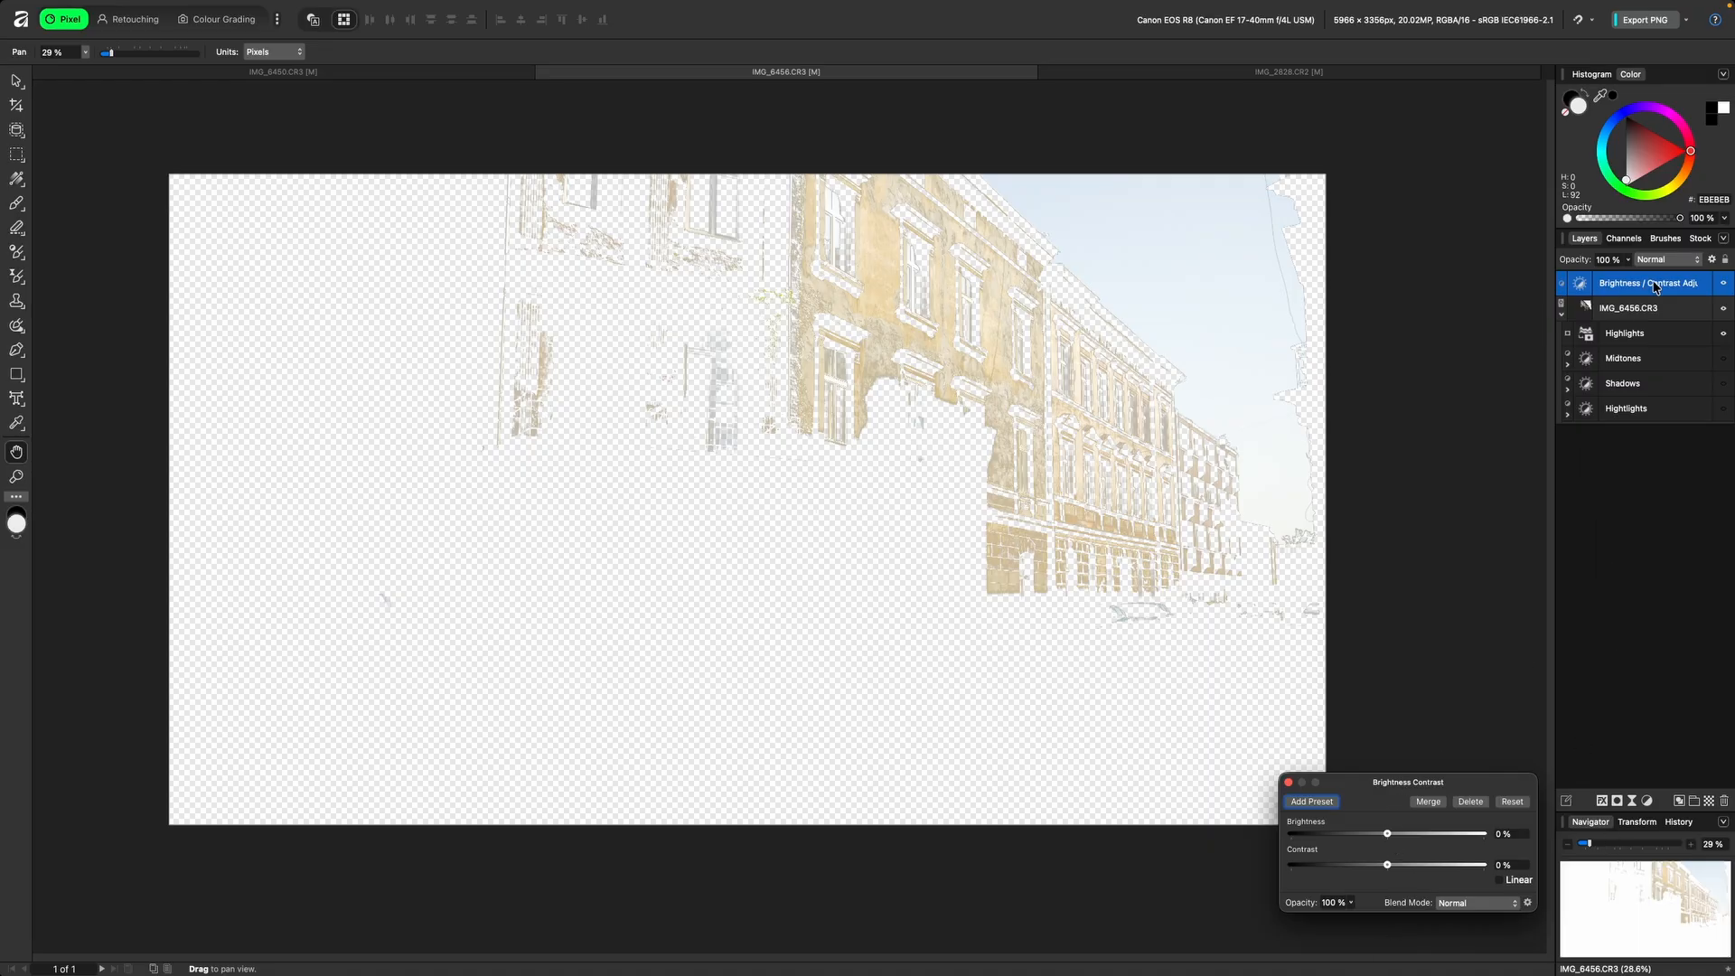
drag(1653, 287, 1634, 303)
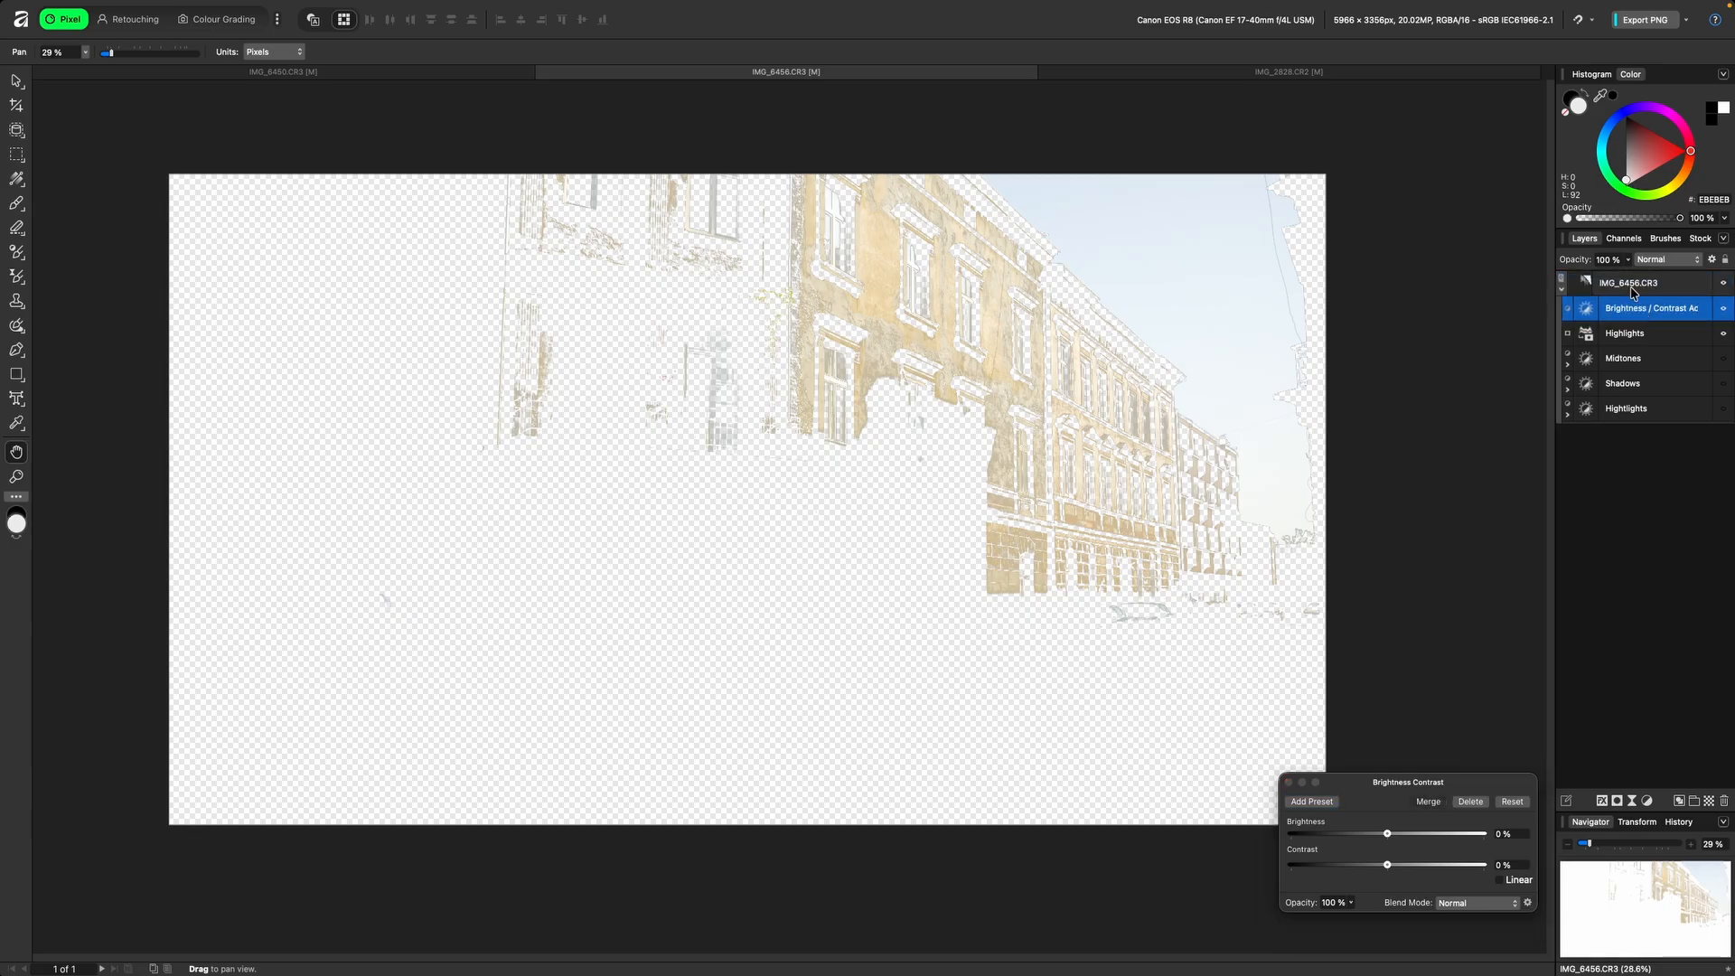
click(1623, 335)
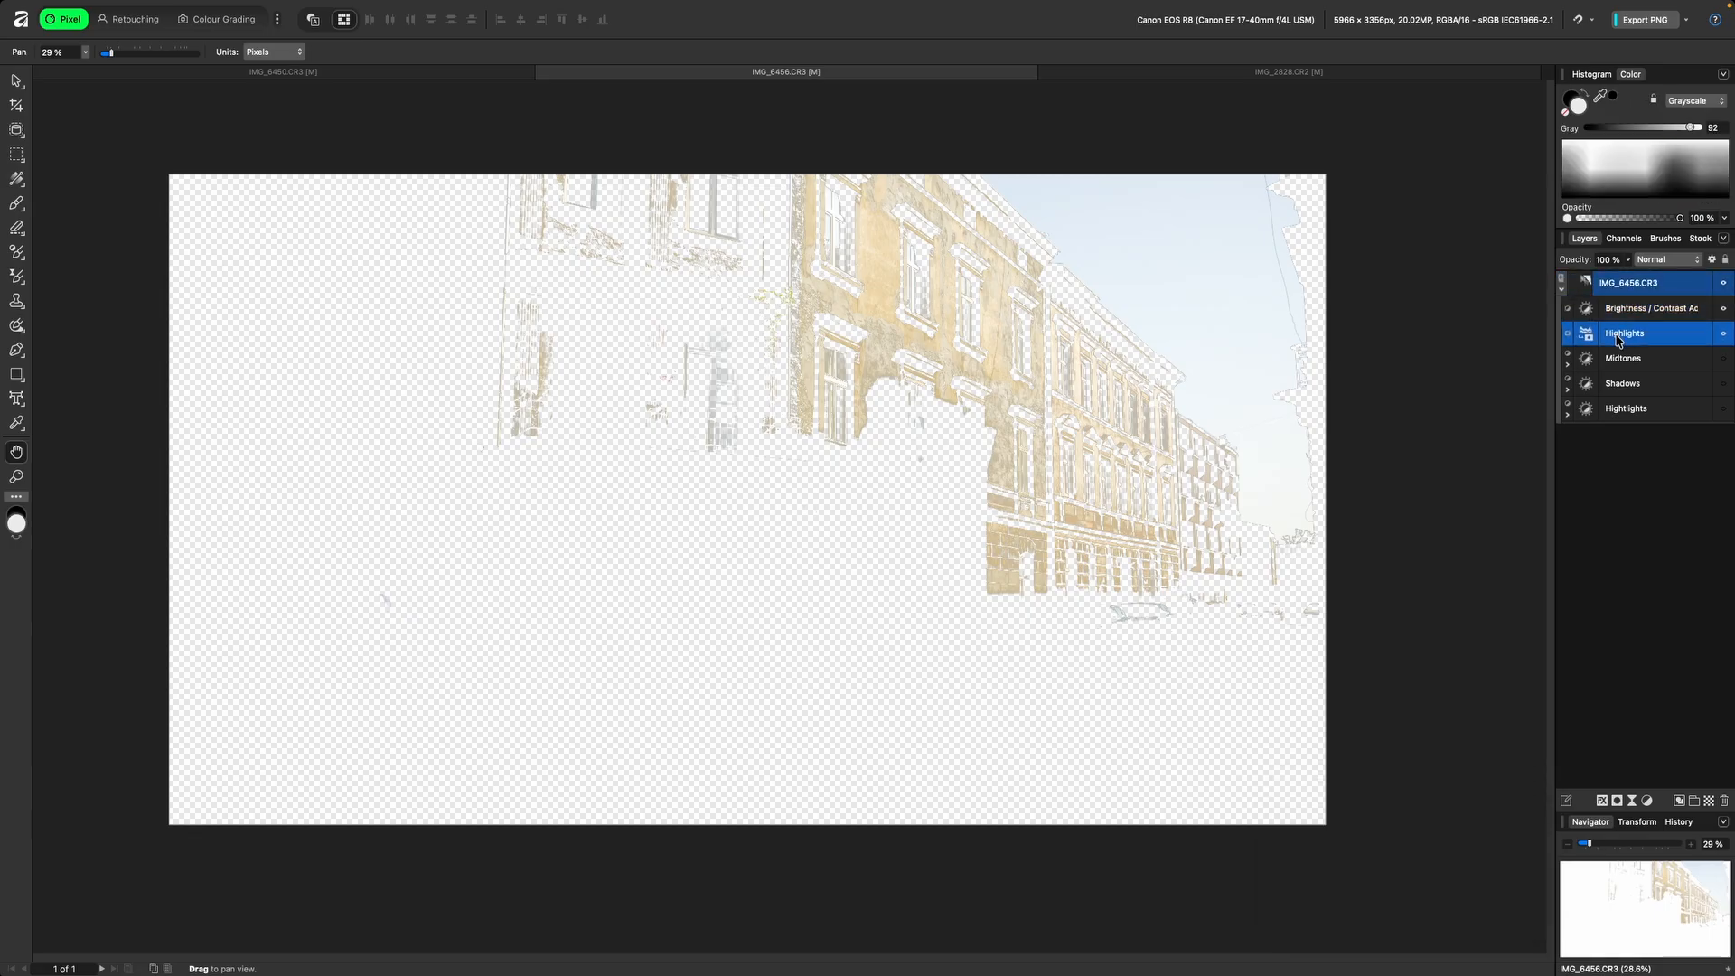
drag(1619, 339, 1637, 313)
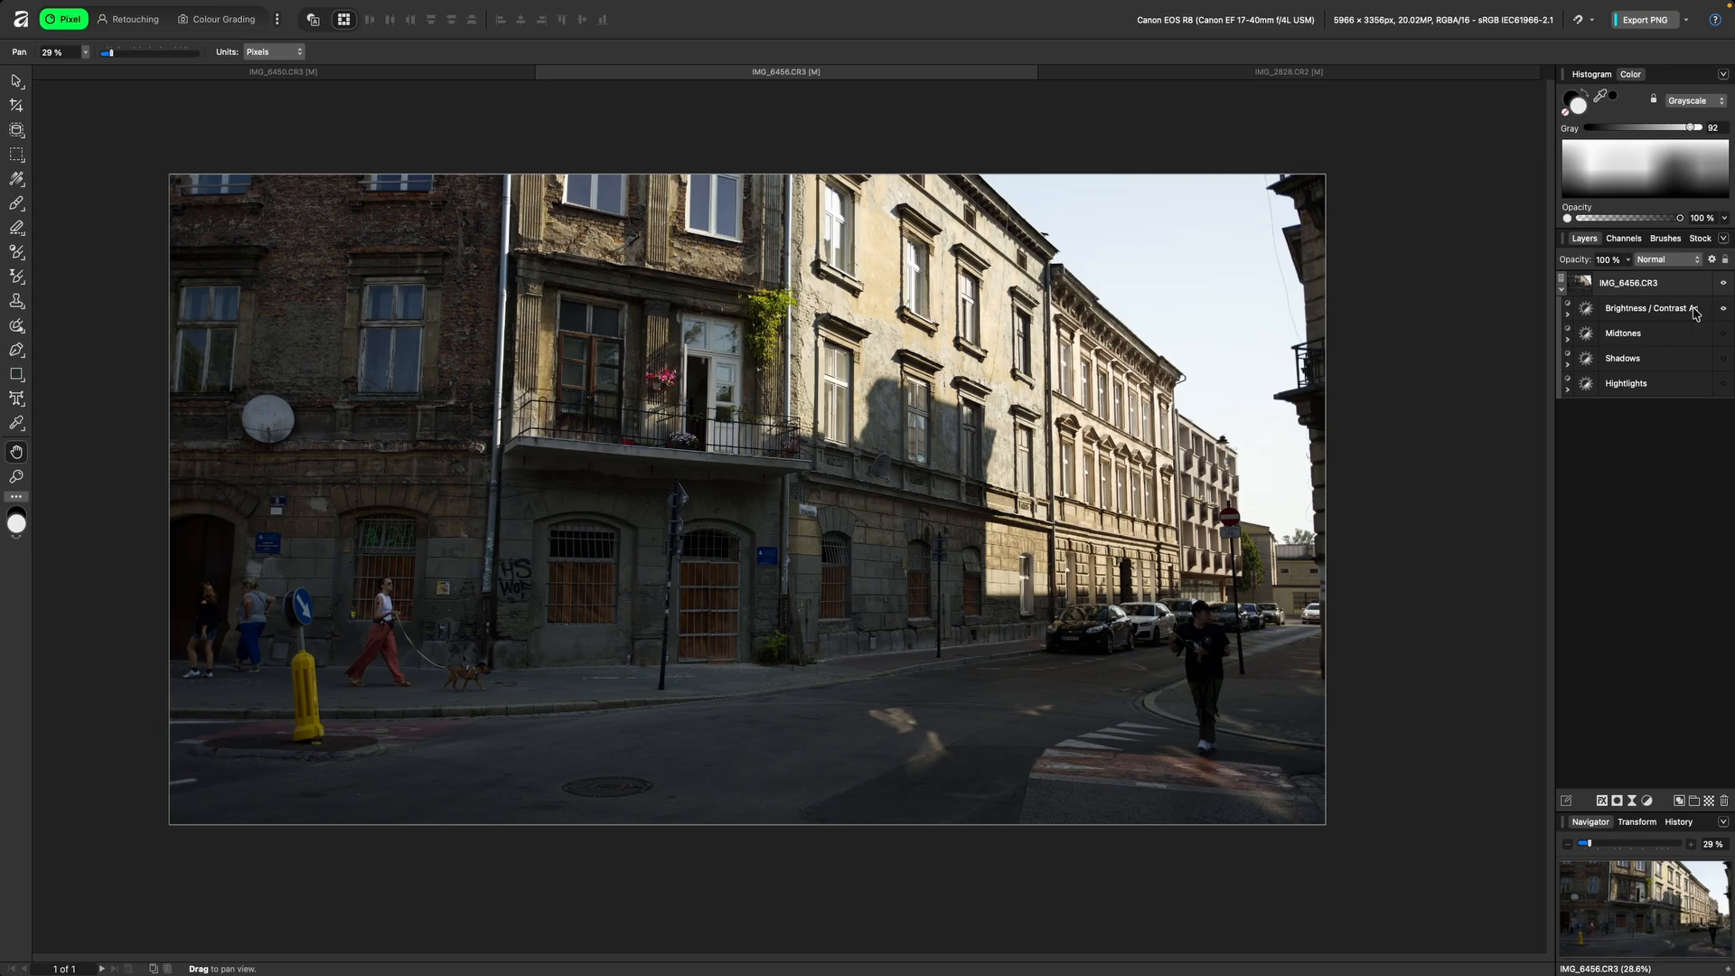
Step: Set the highlights Brightness / Contrast adjustment to -42 % brightness and 24 % contrast
click(1624, 313)
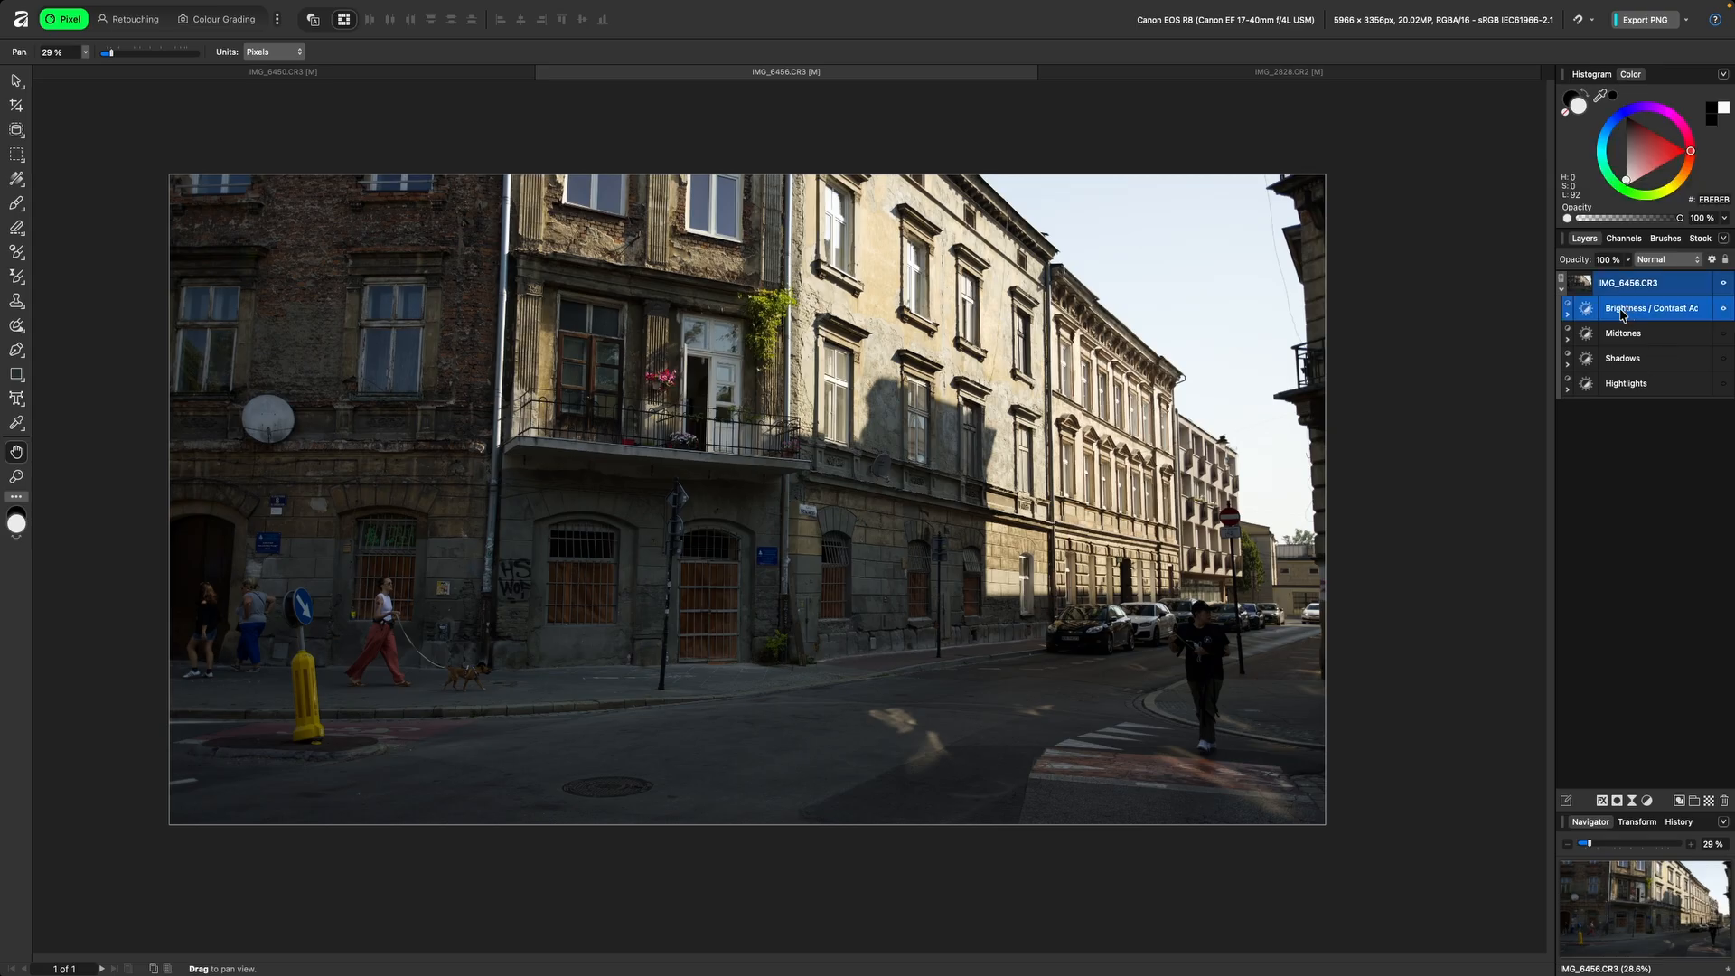
click(1567, 314)
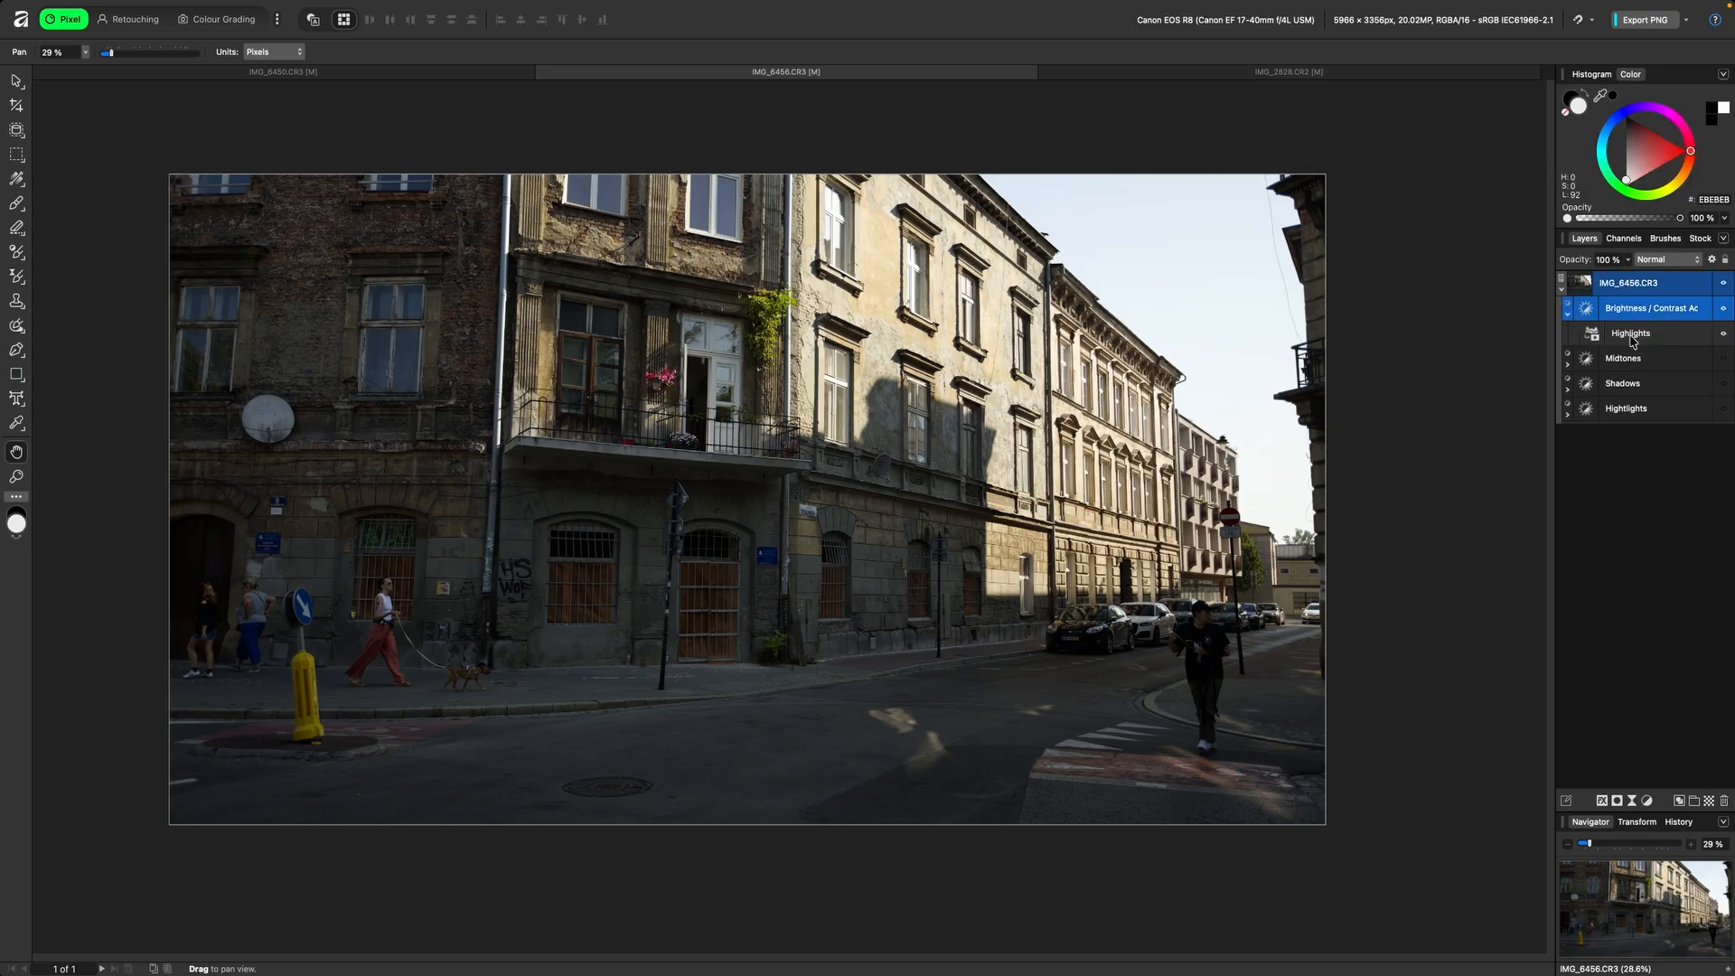
double_click(1588, 312)
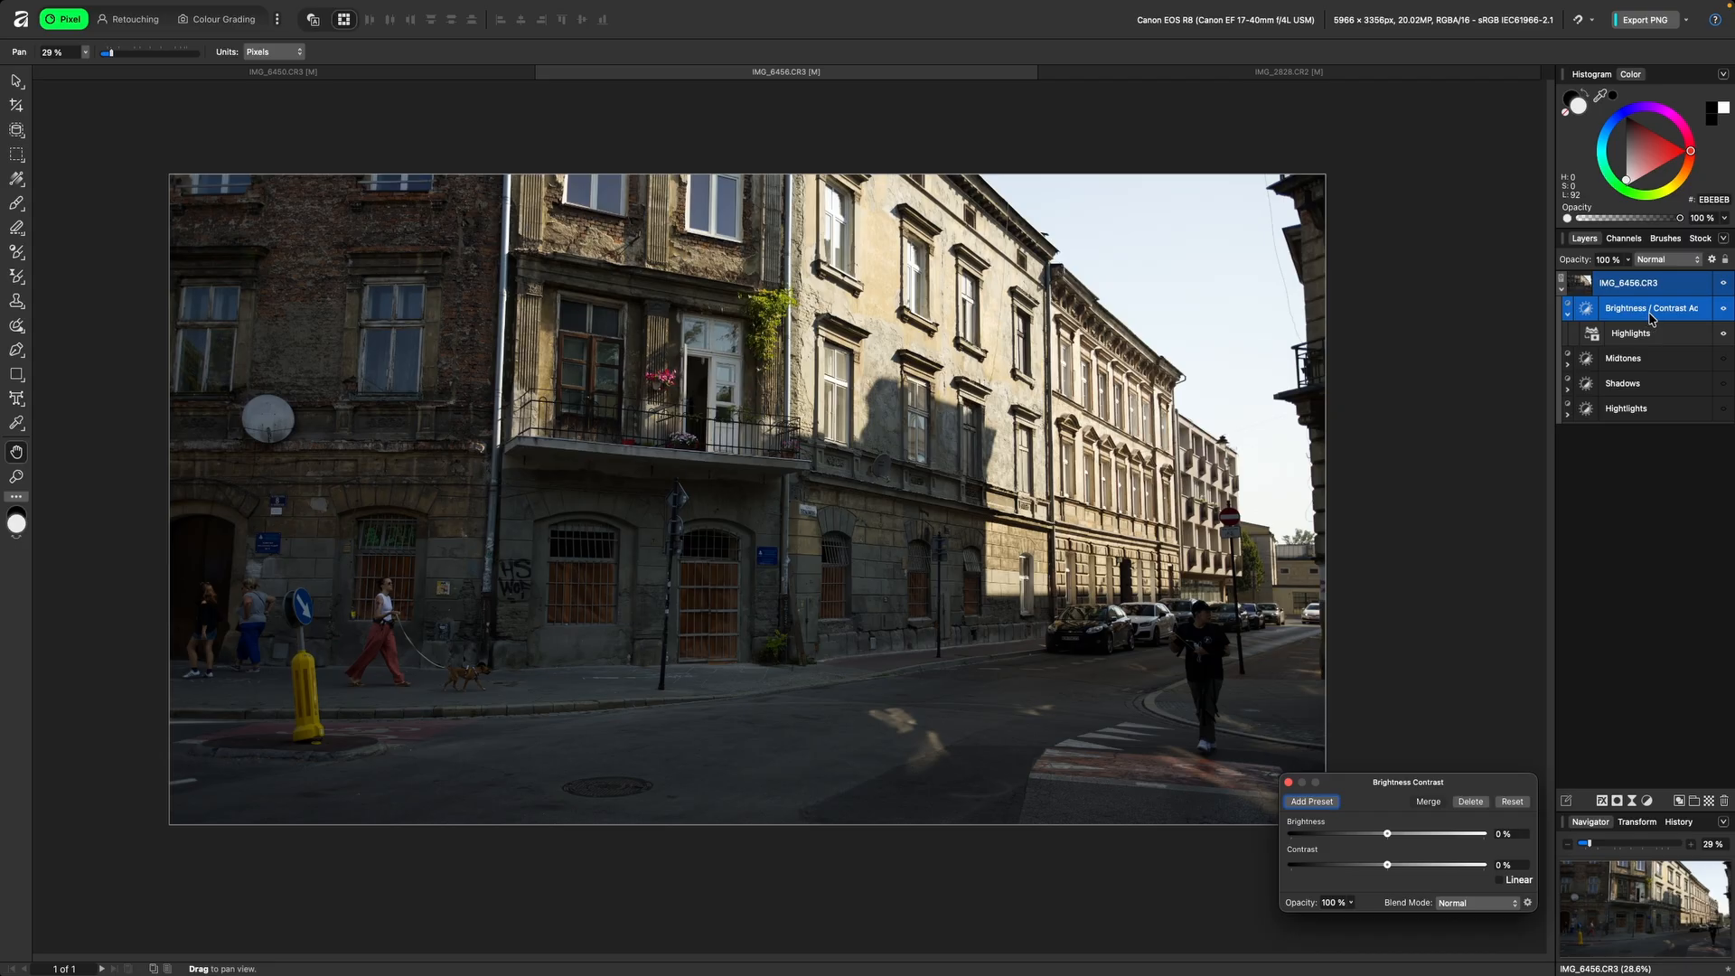
drag(1387, 833, 1395, 867)
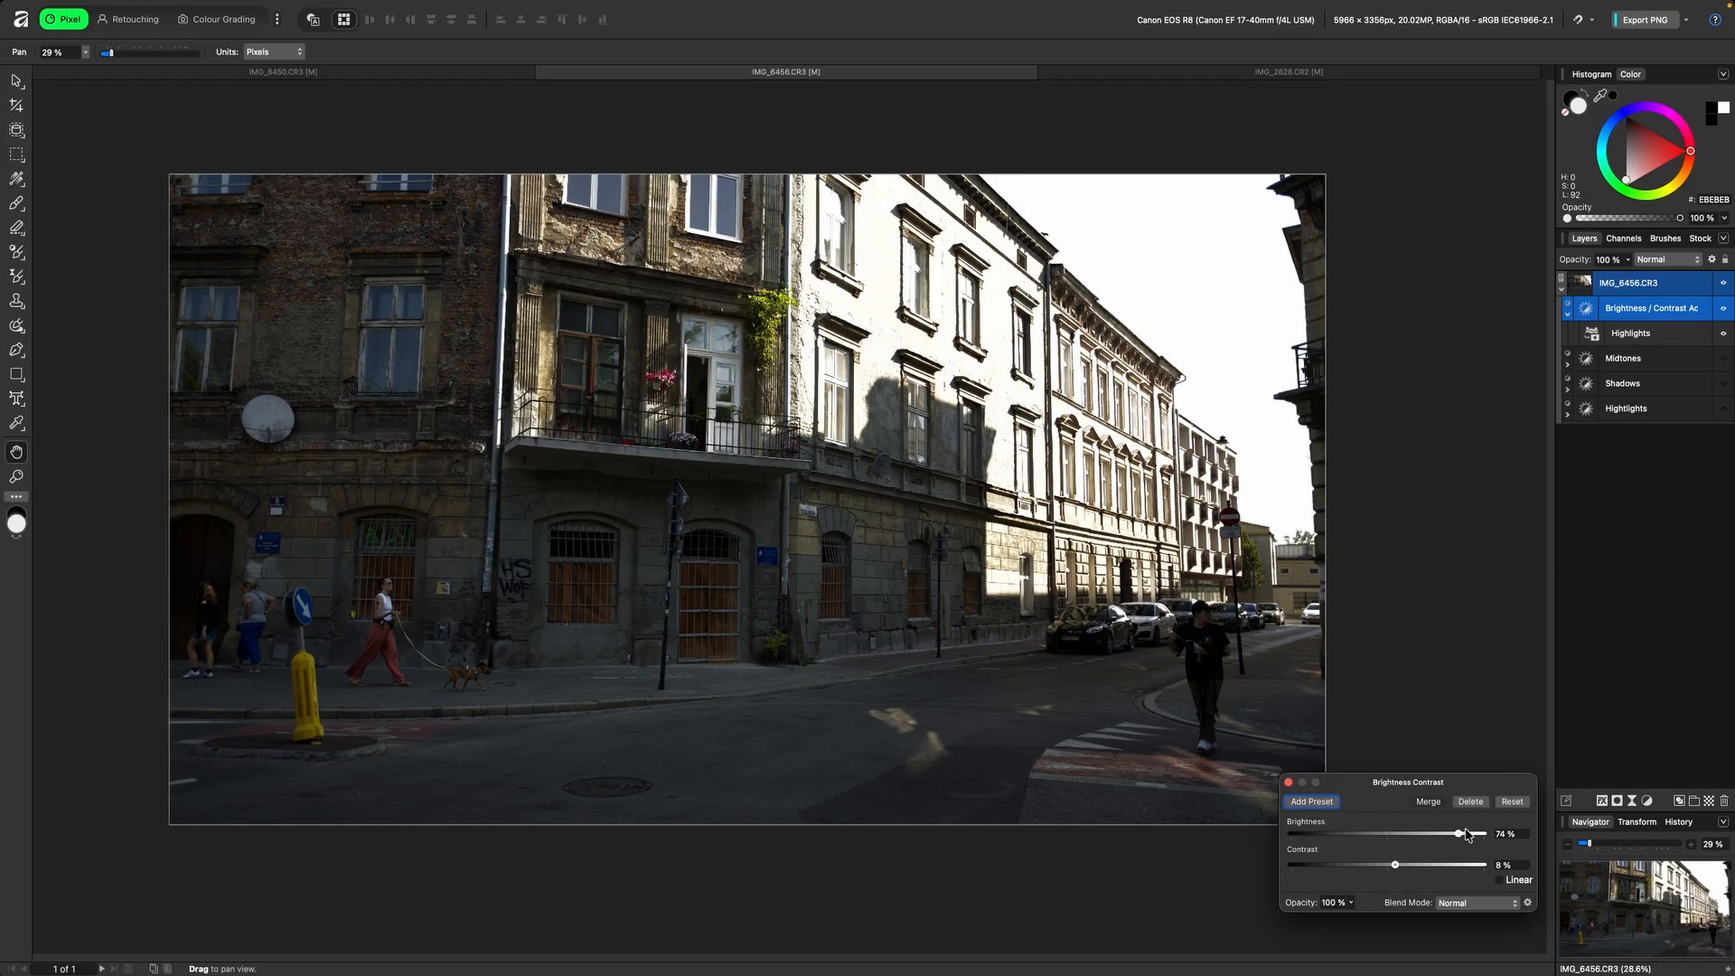
drag(1458, 833, 1412, 875)
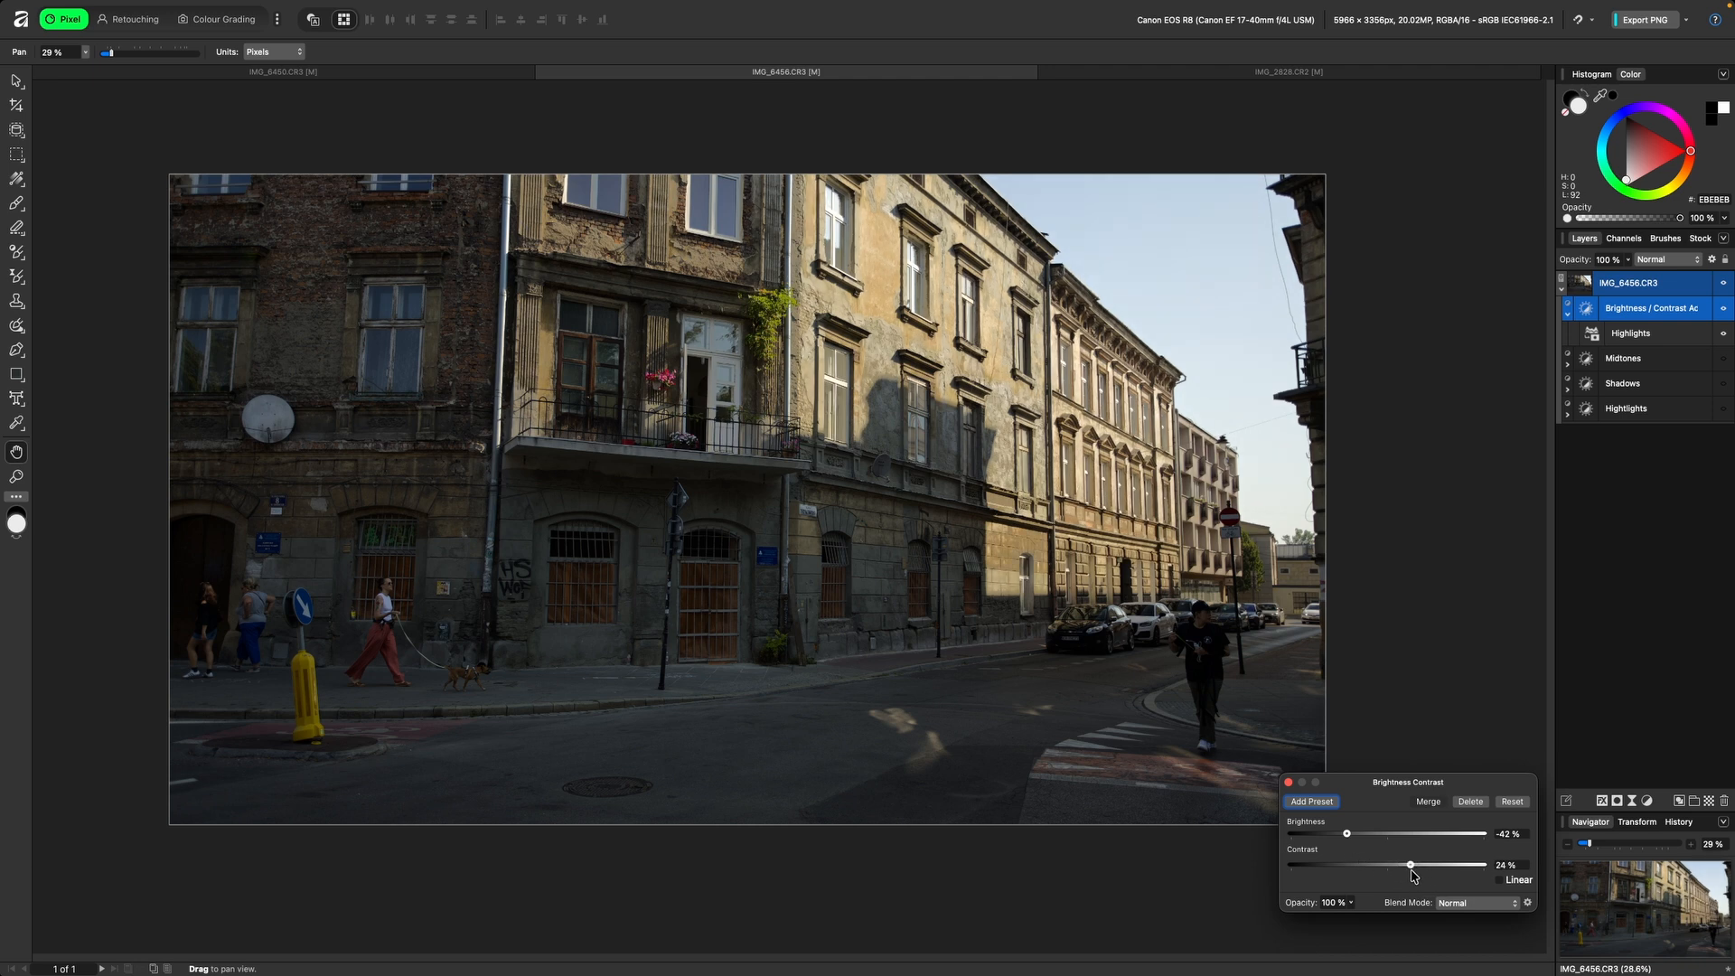
Step: Compare the photo with the highlights Brightness / Contrast adjustment hidden and shown, and close its settings
click(1725, 311)
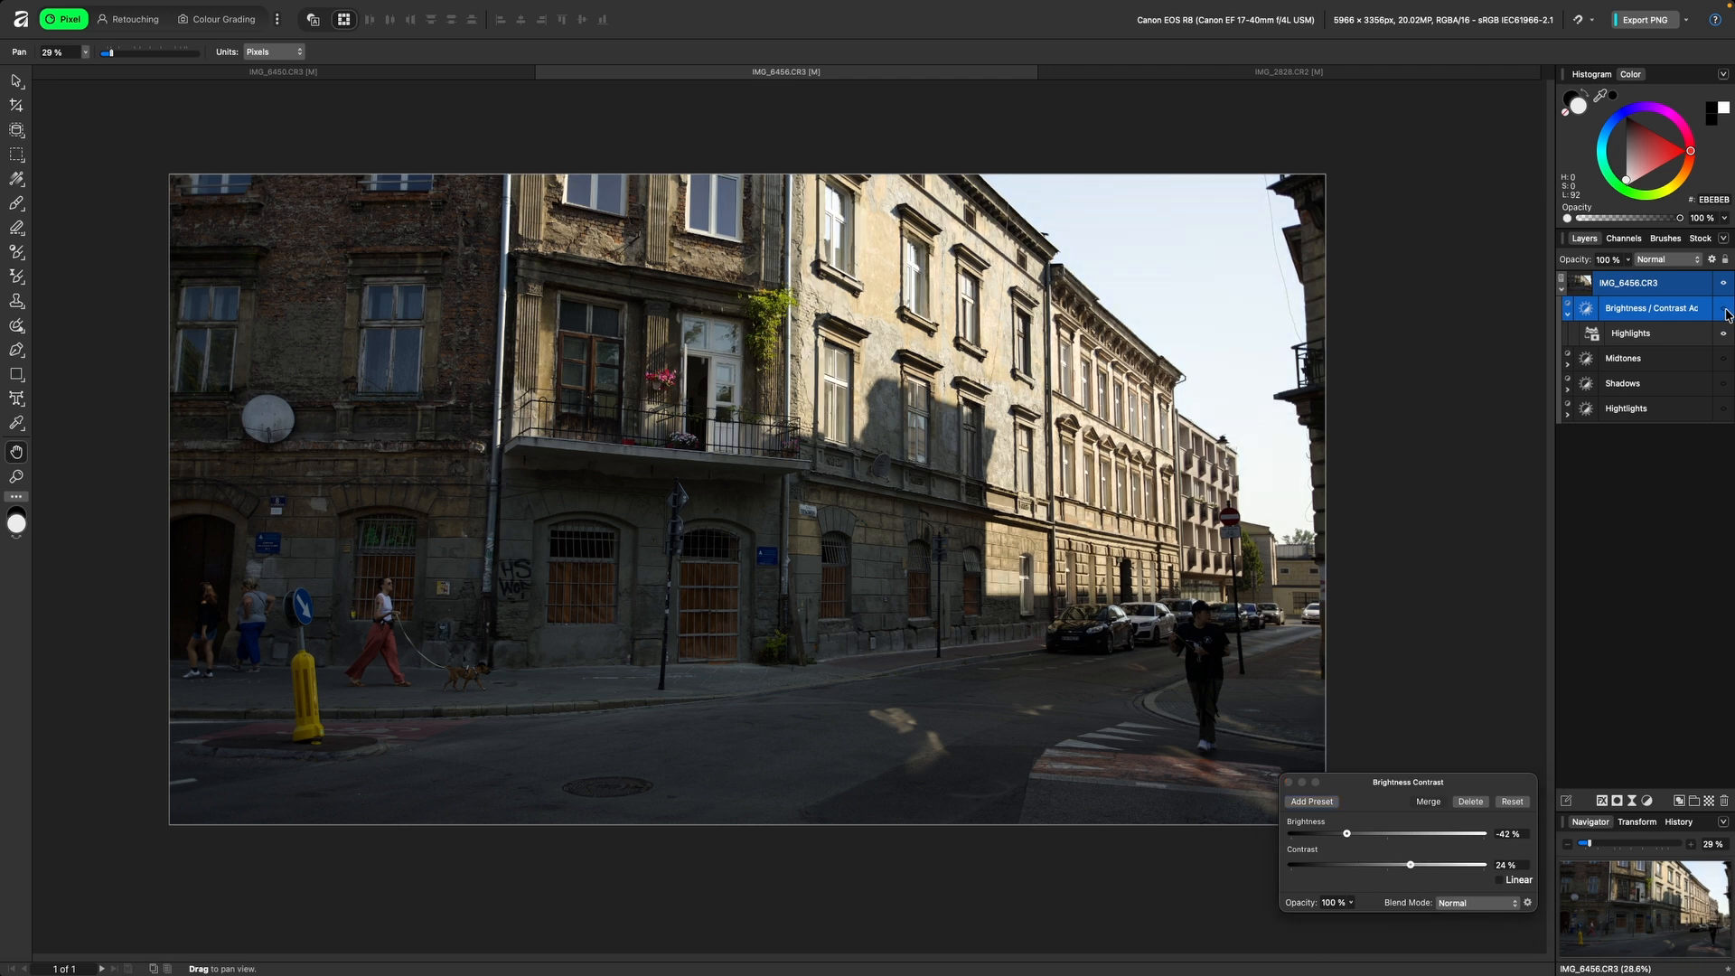
click(1725, 311)
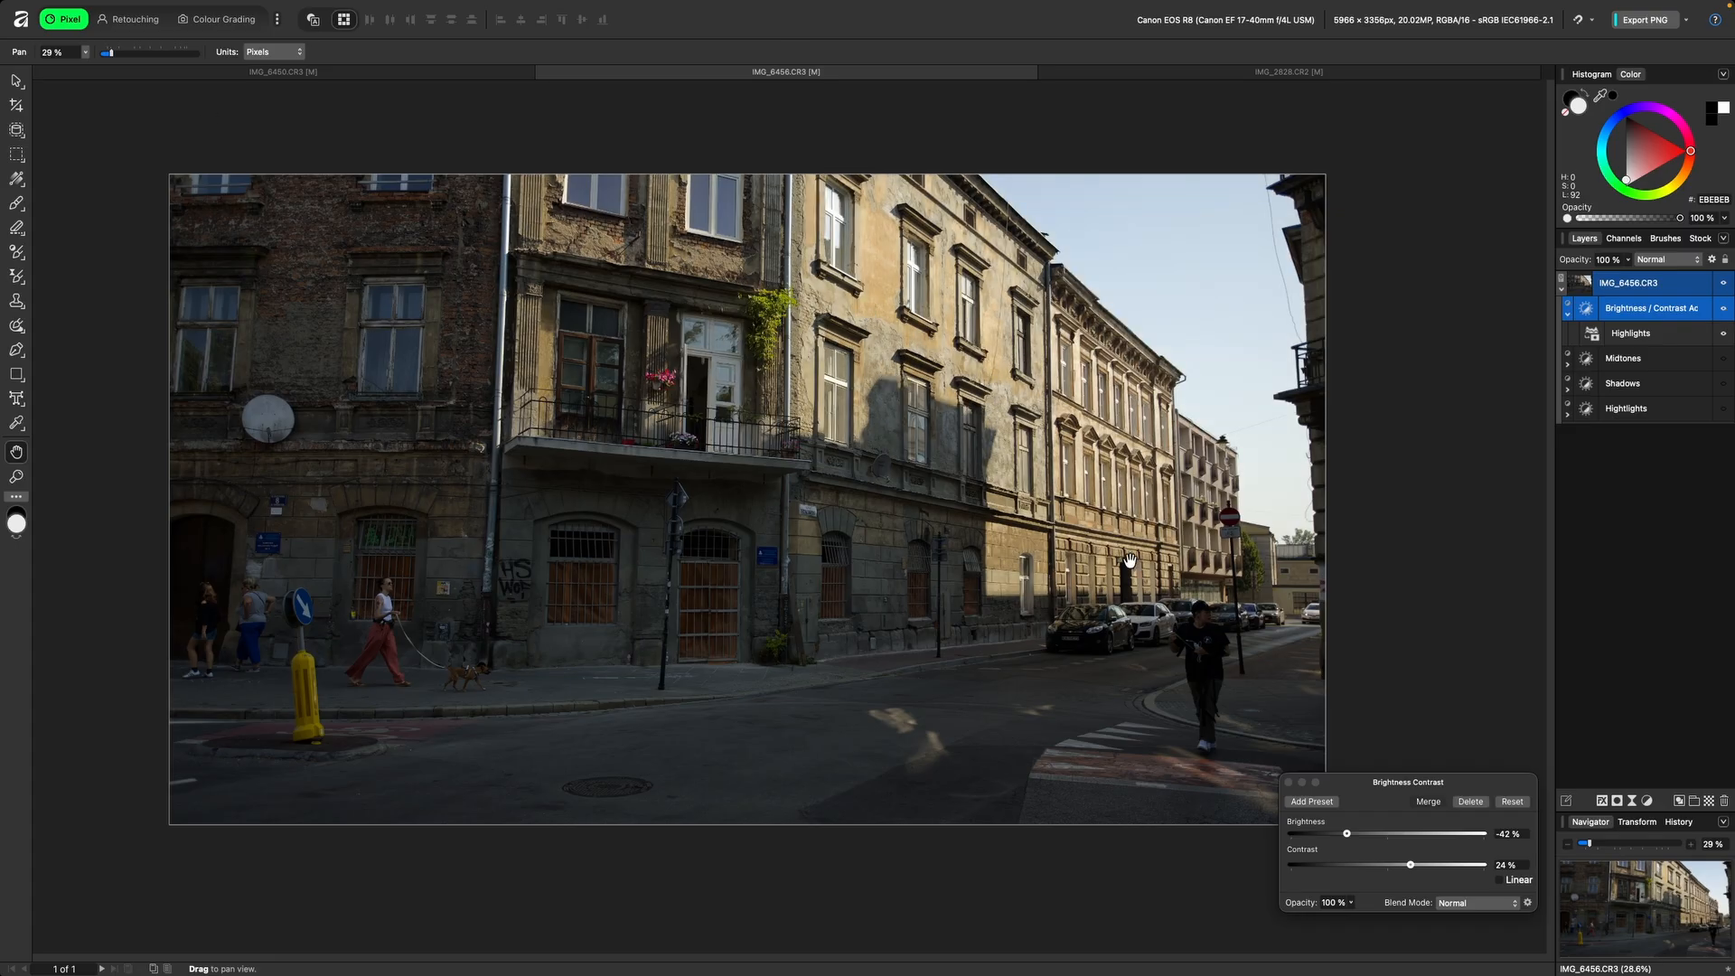
click(1290, 781)
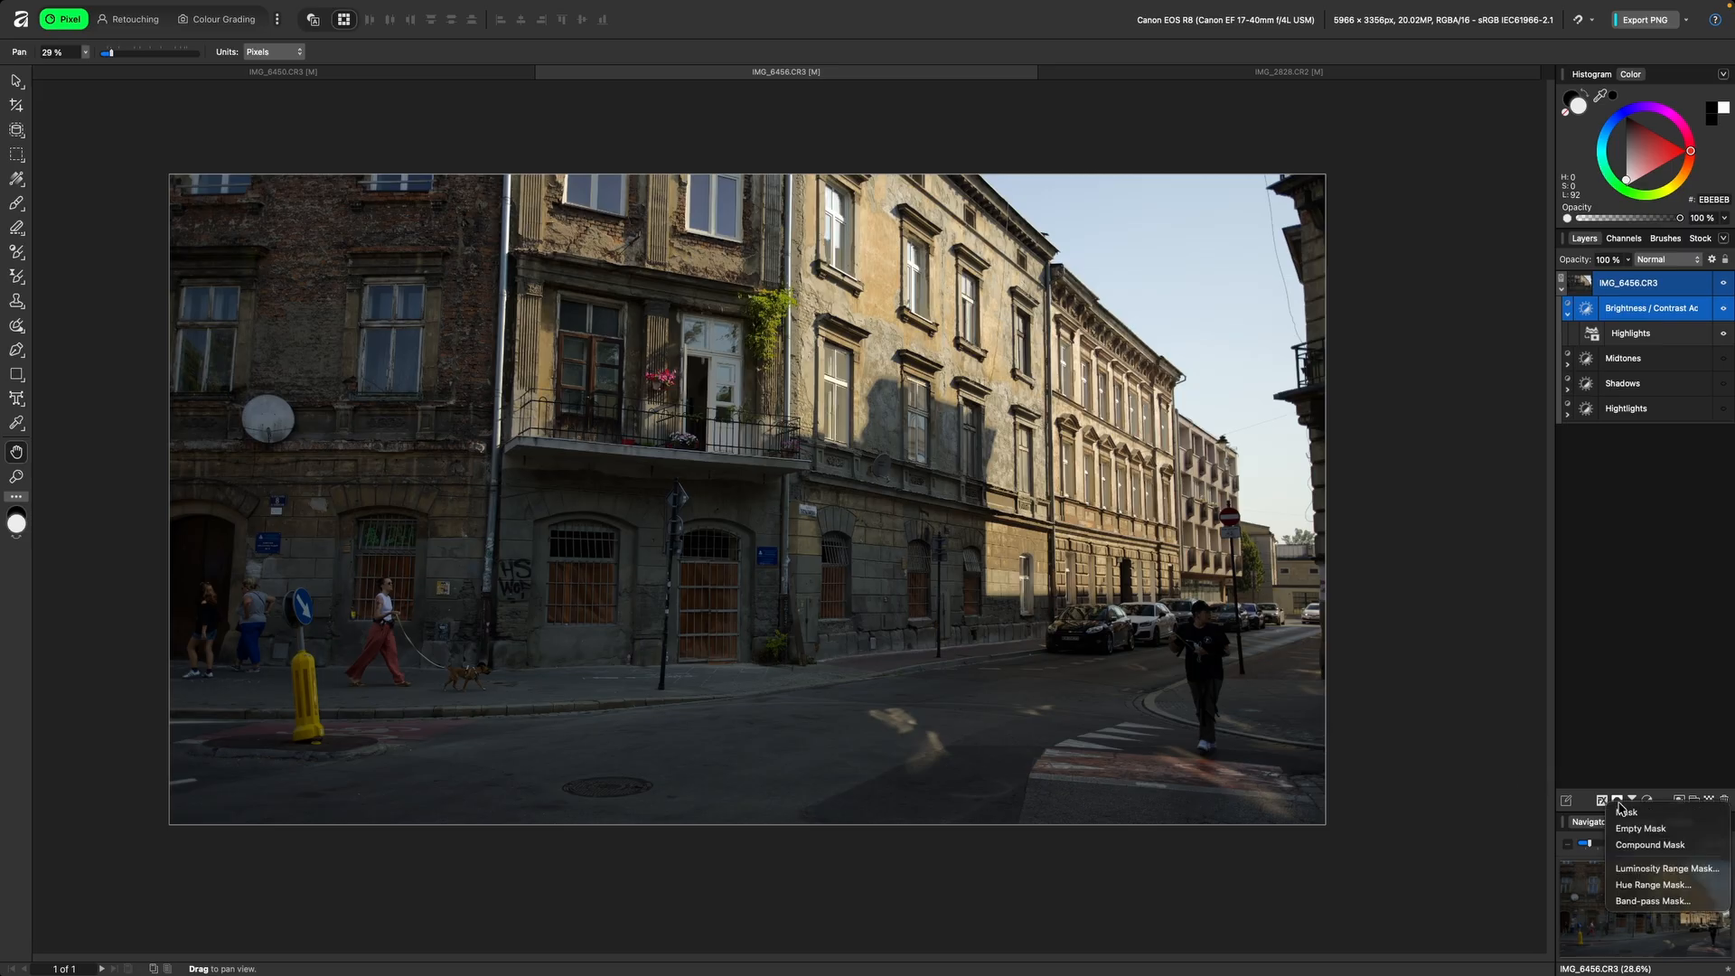
Step: Add a second Luminosity Range mask above the photo with the Shadows preset and preview it in black and white
click(1318, 685)
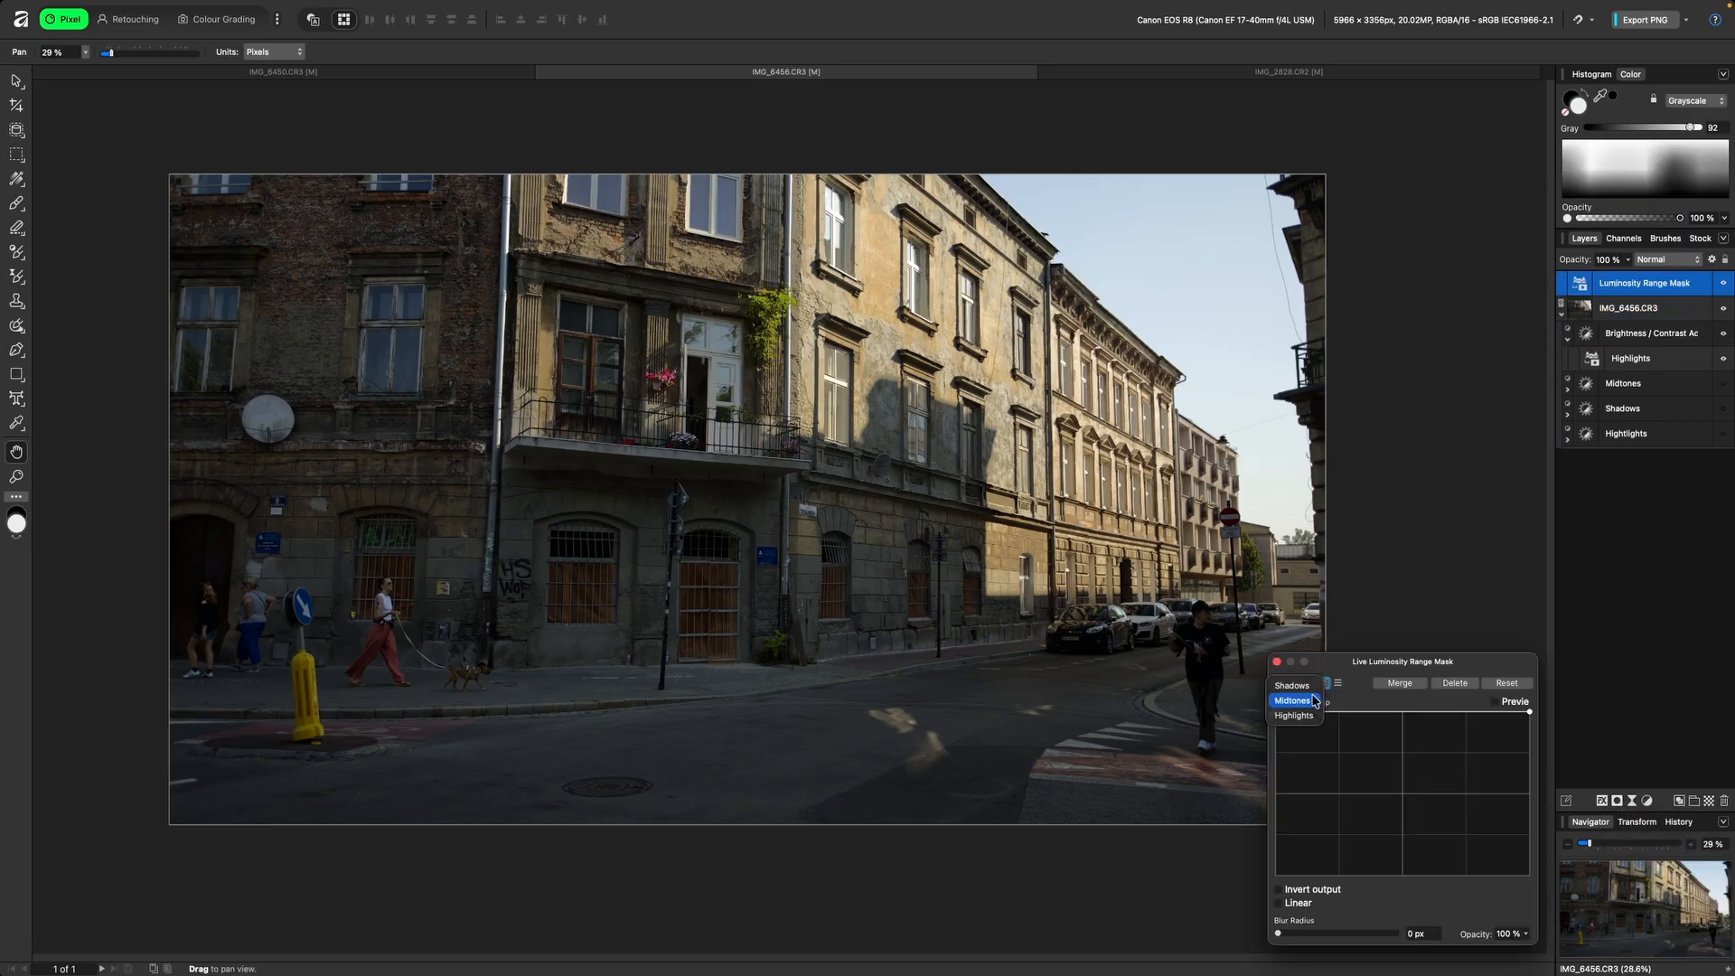
click(1312, 684)
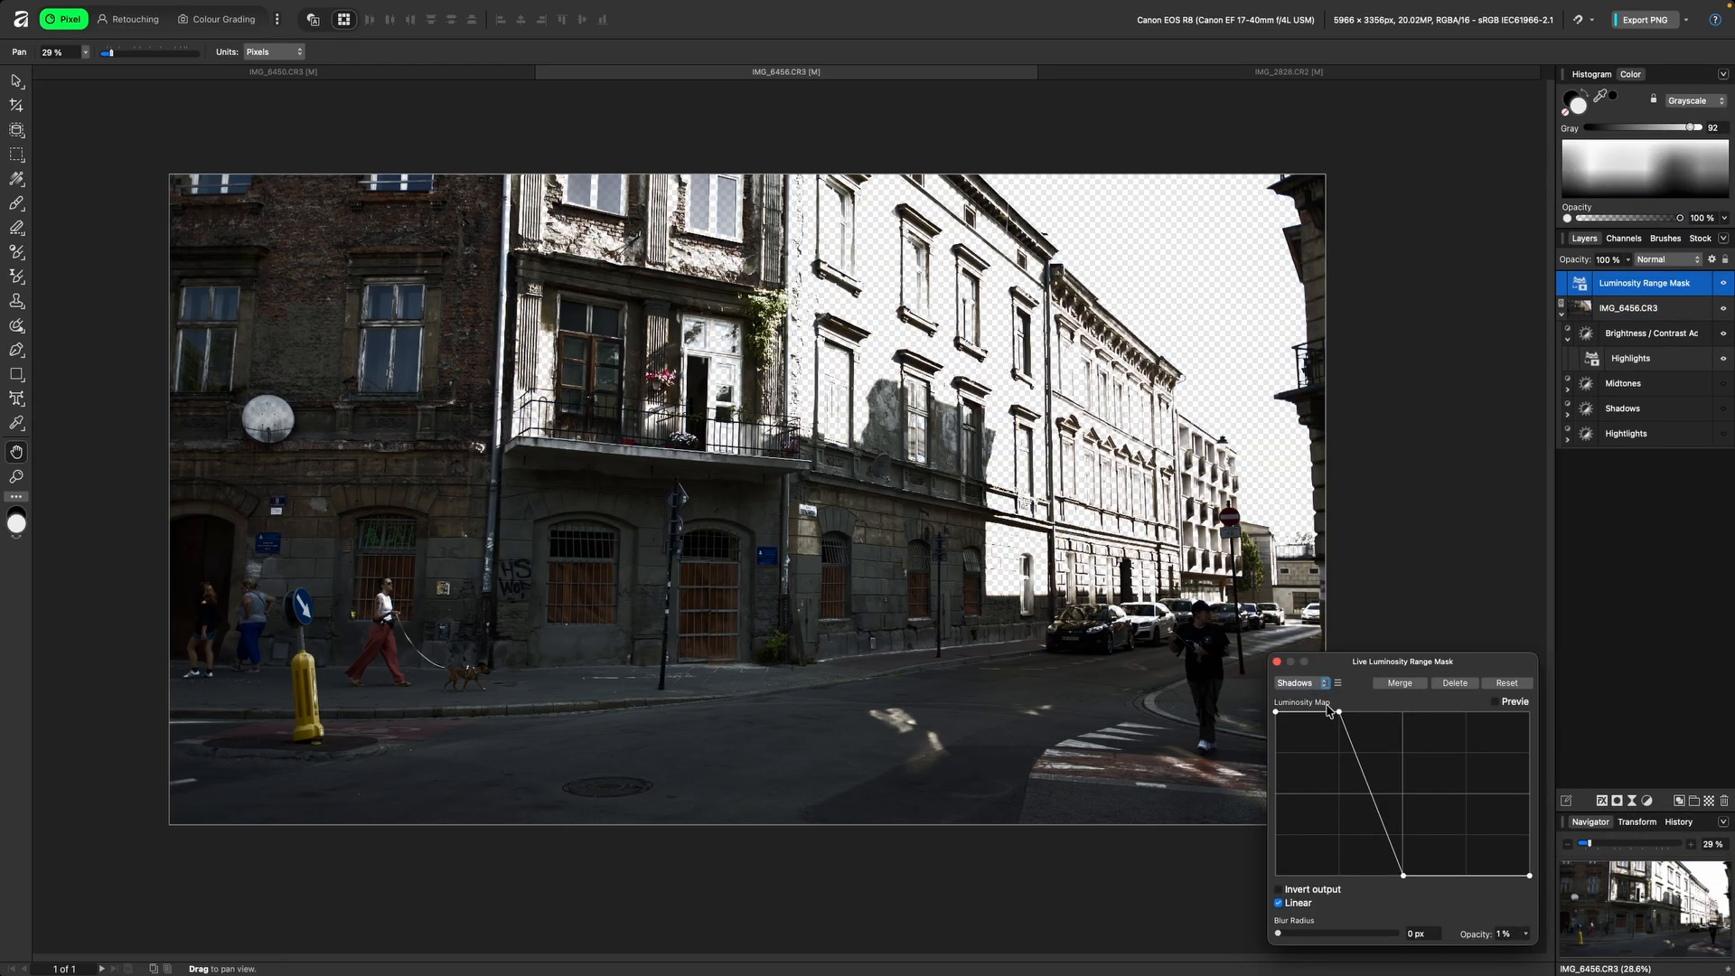
click(1496, 703)
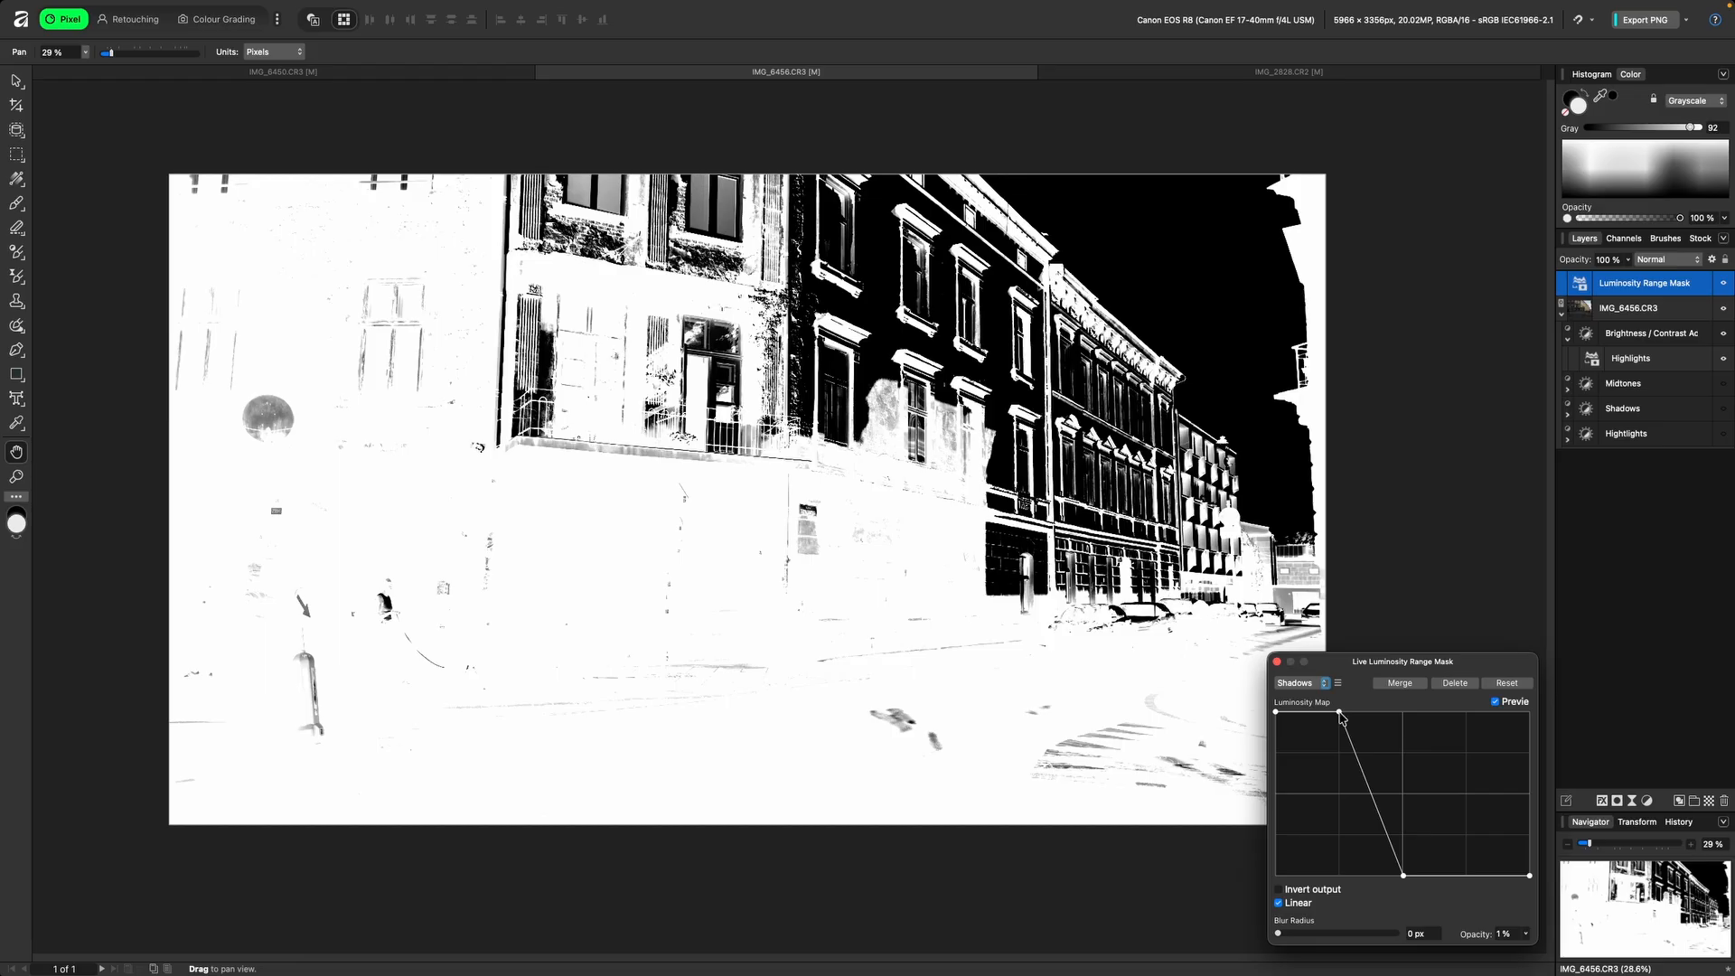
click(1277, 662)
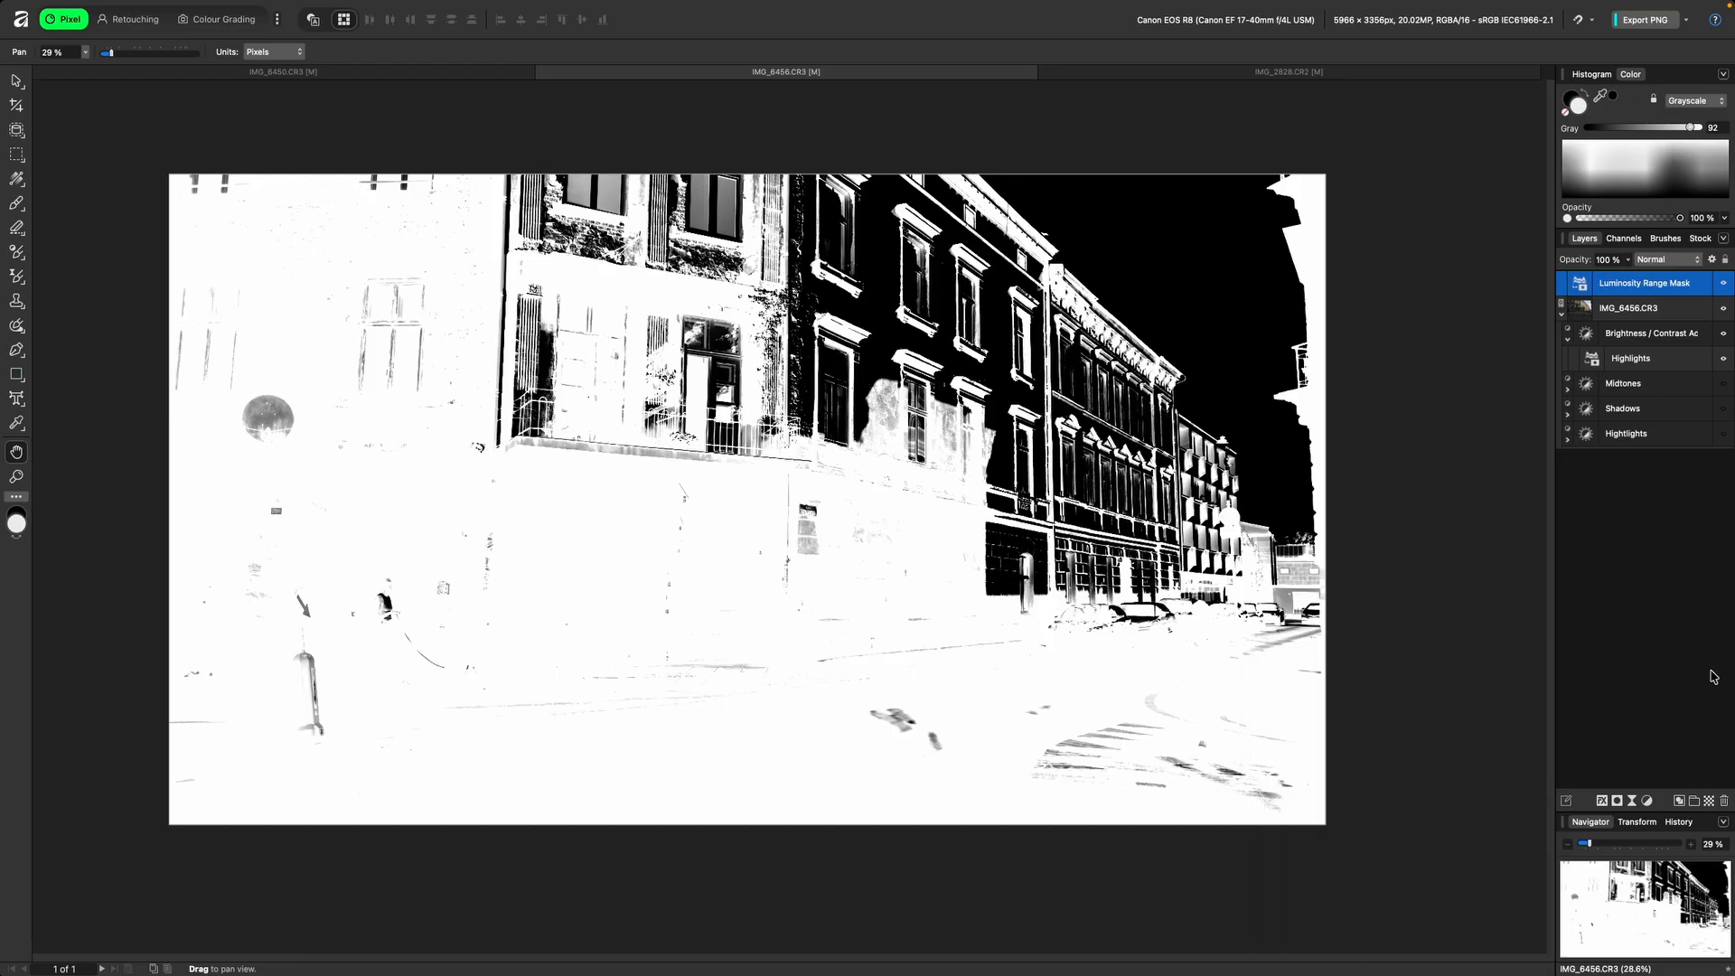
Step: Add another Brightness and Contrast adjustment at the top of the layer stack and nest the new luminosity range mask in it
click(1648, 801)
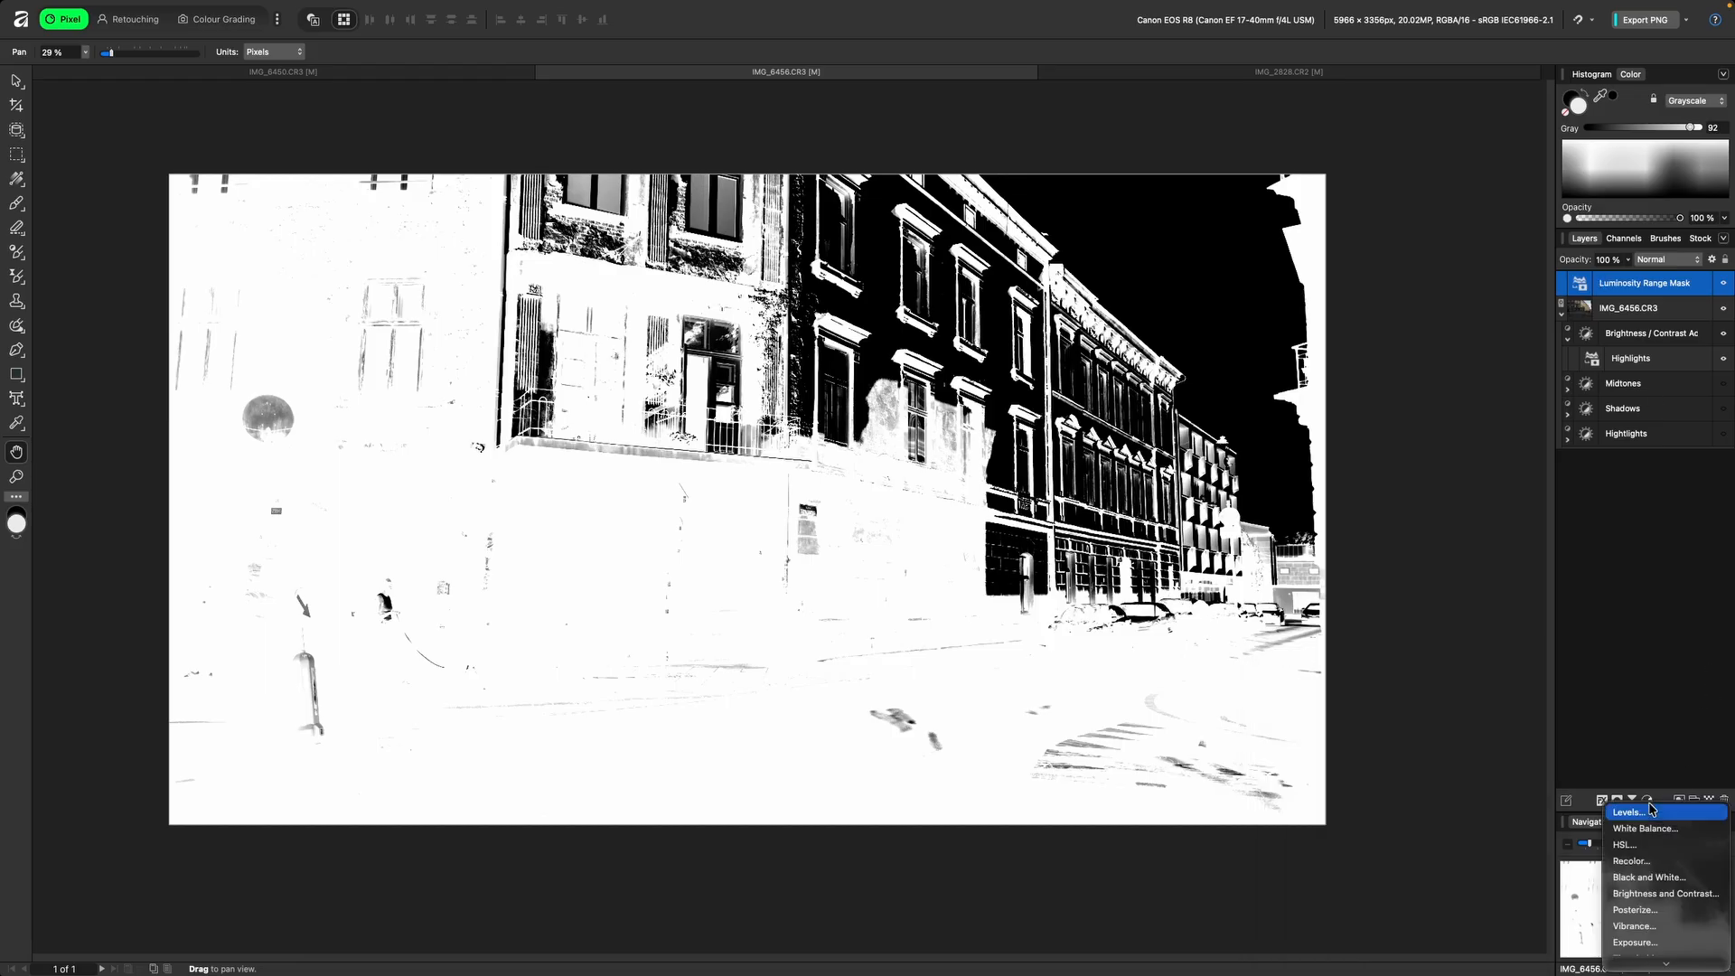
click(1696, 900)
click(1646, 310)
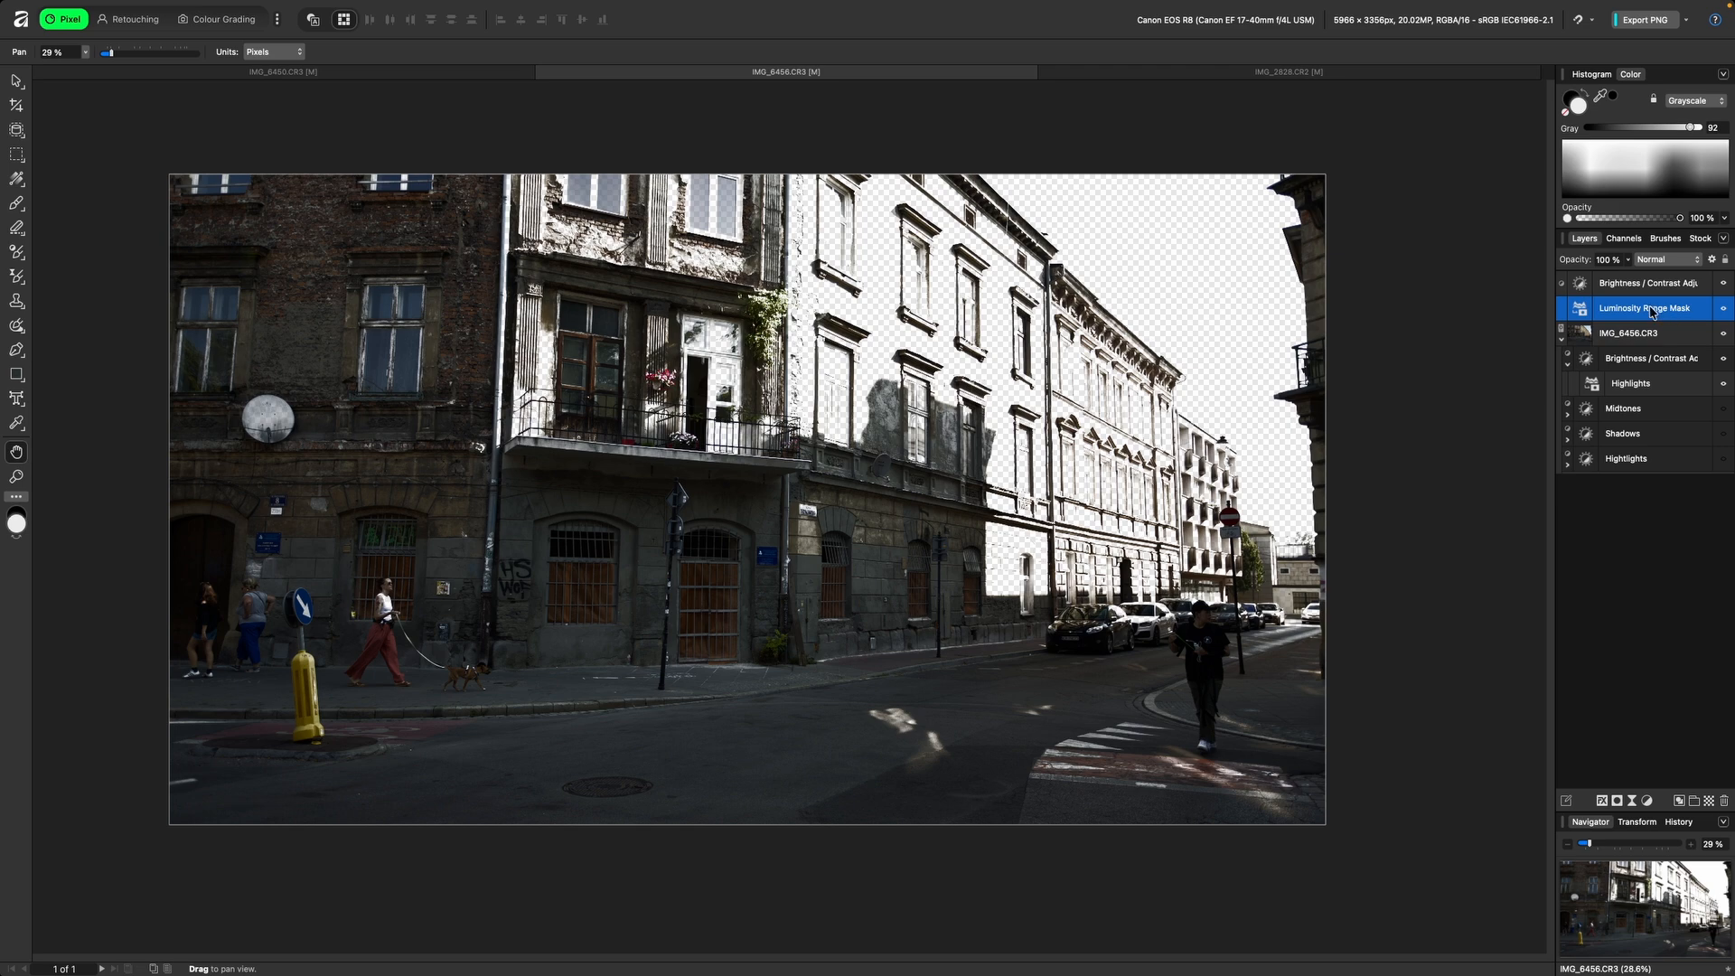
drag(1627, 314, 1629, 294)
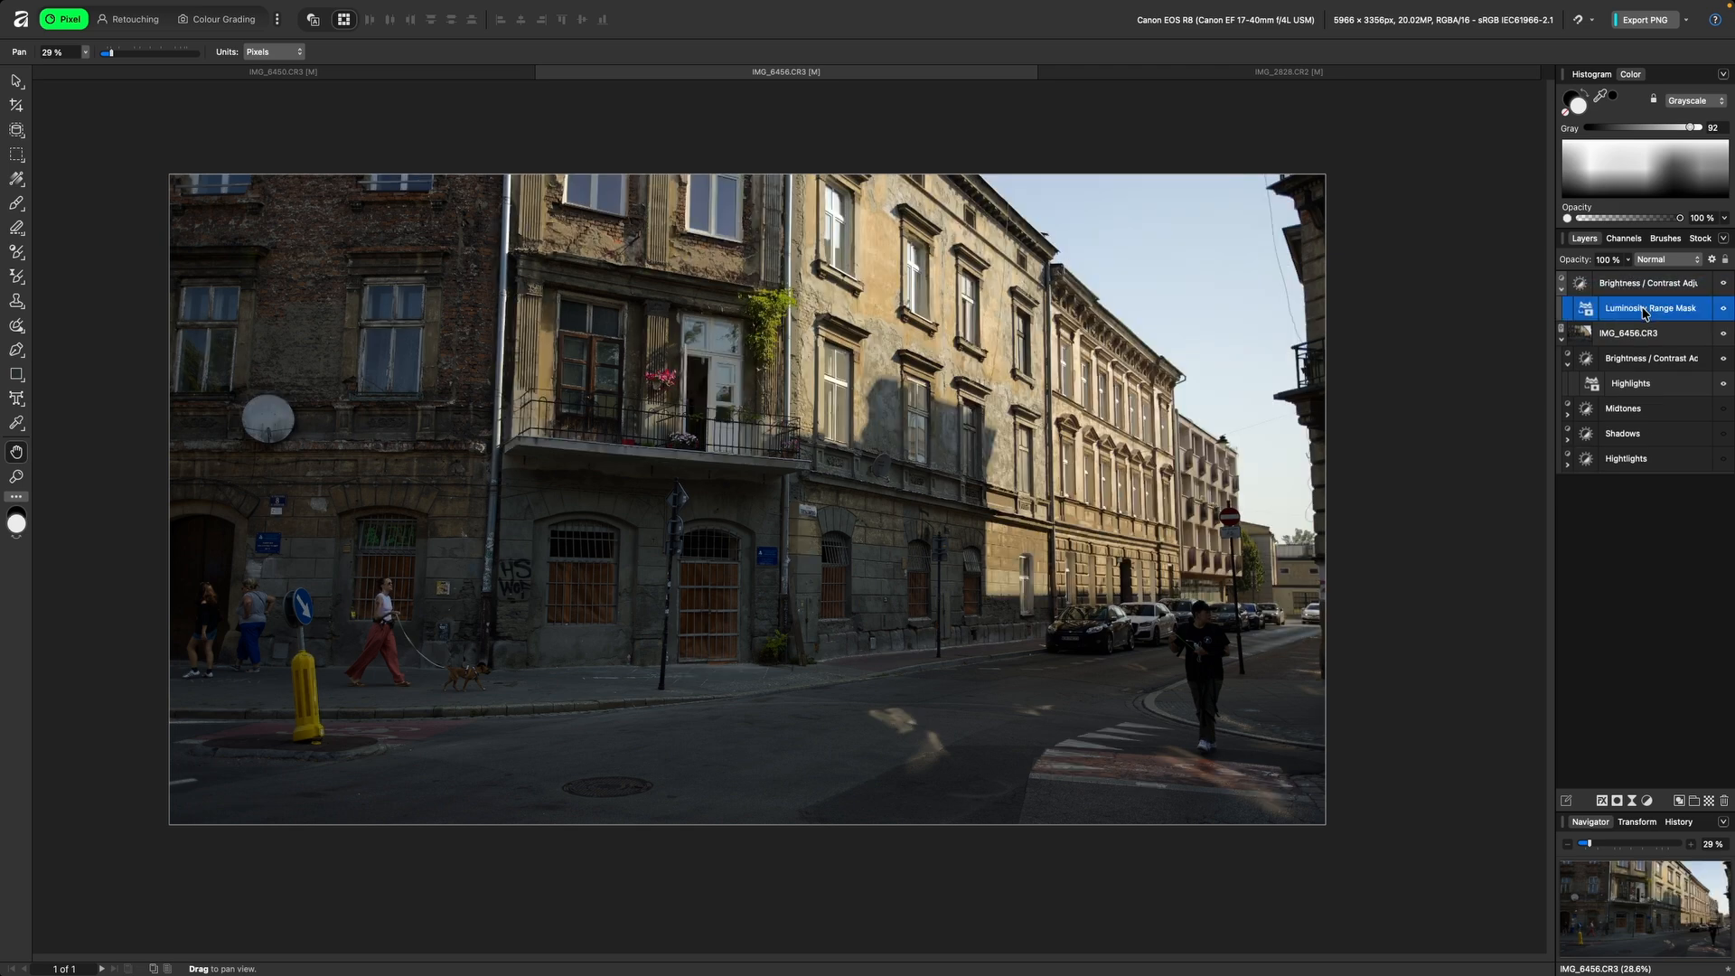
Step: Rename the nested mask as Shadows and brighten the dark areas with its parent Brightness / Contrast adjustment
double_click(1643, 308)
text(Shadows)
click(1582, 286)
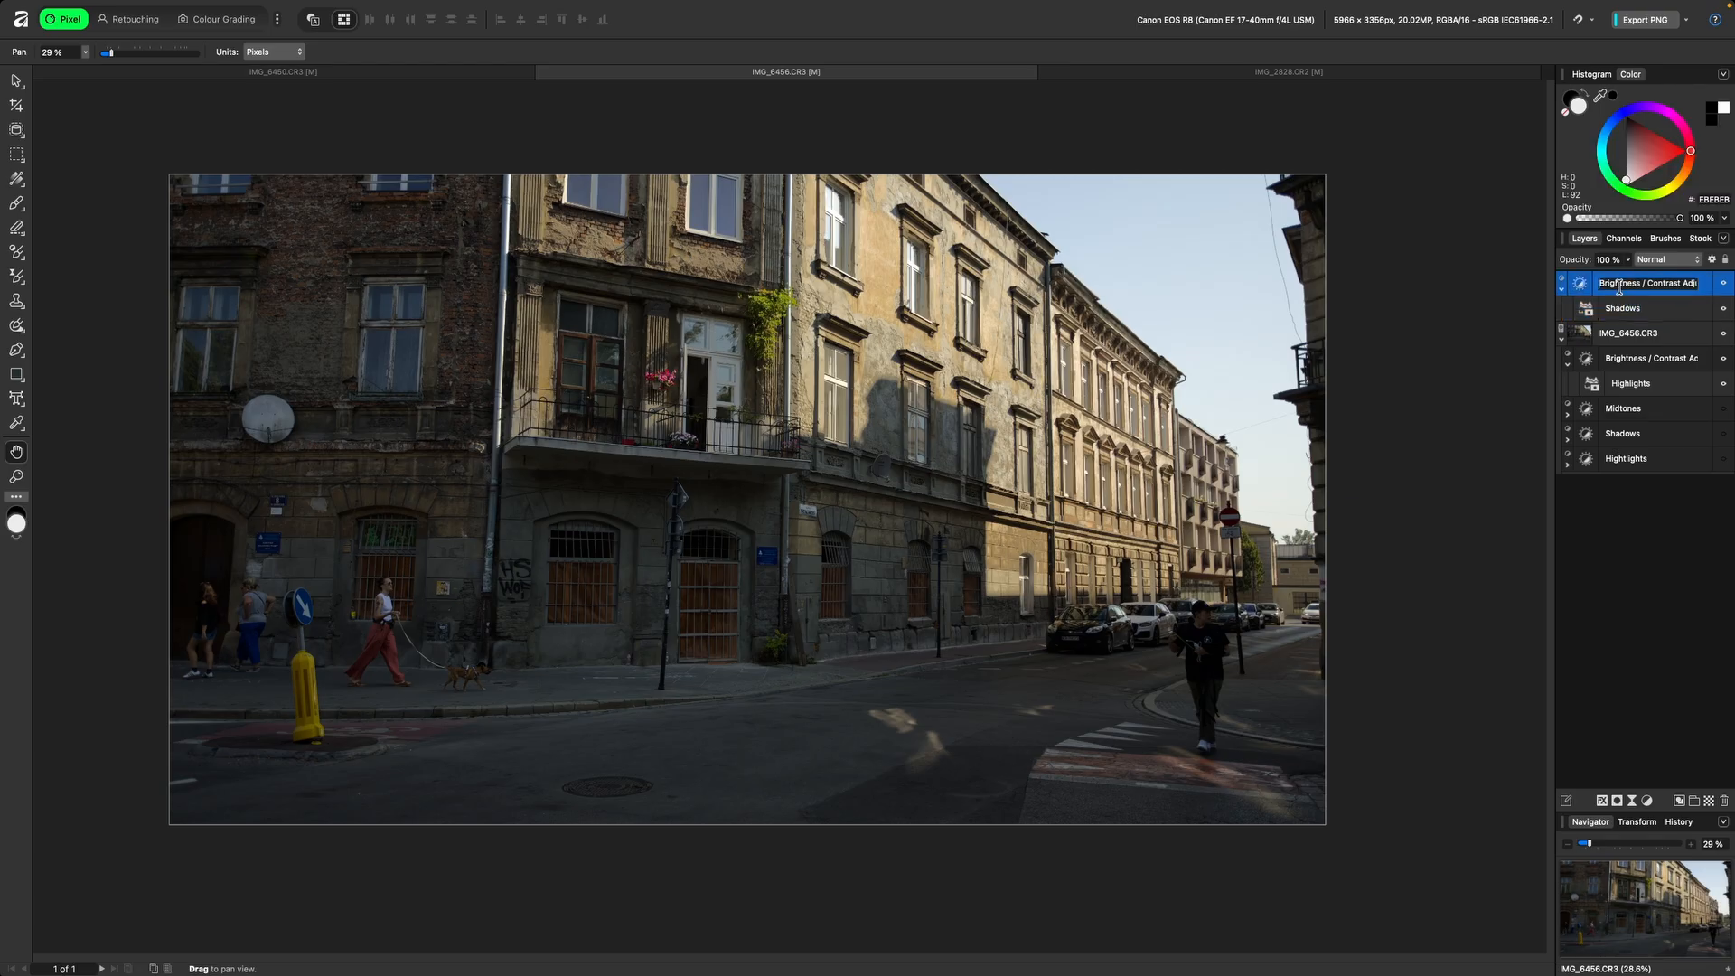
click(1582, 288)
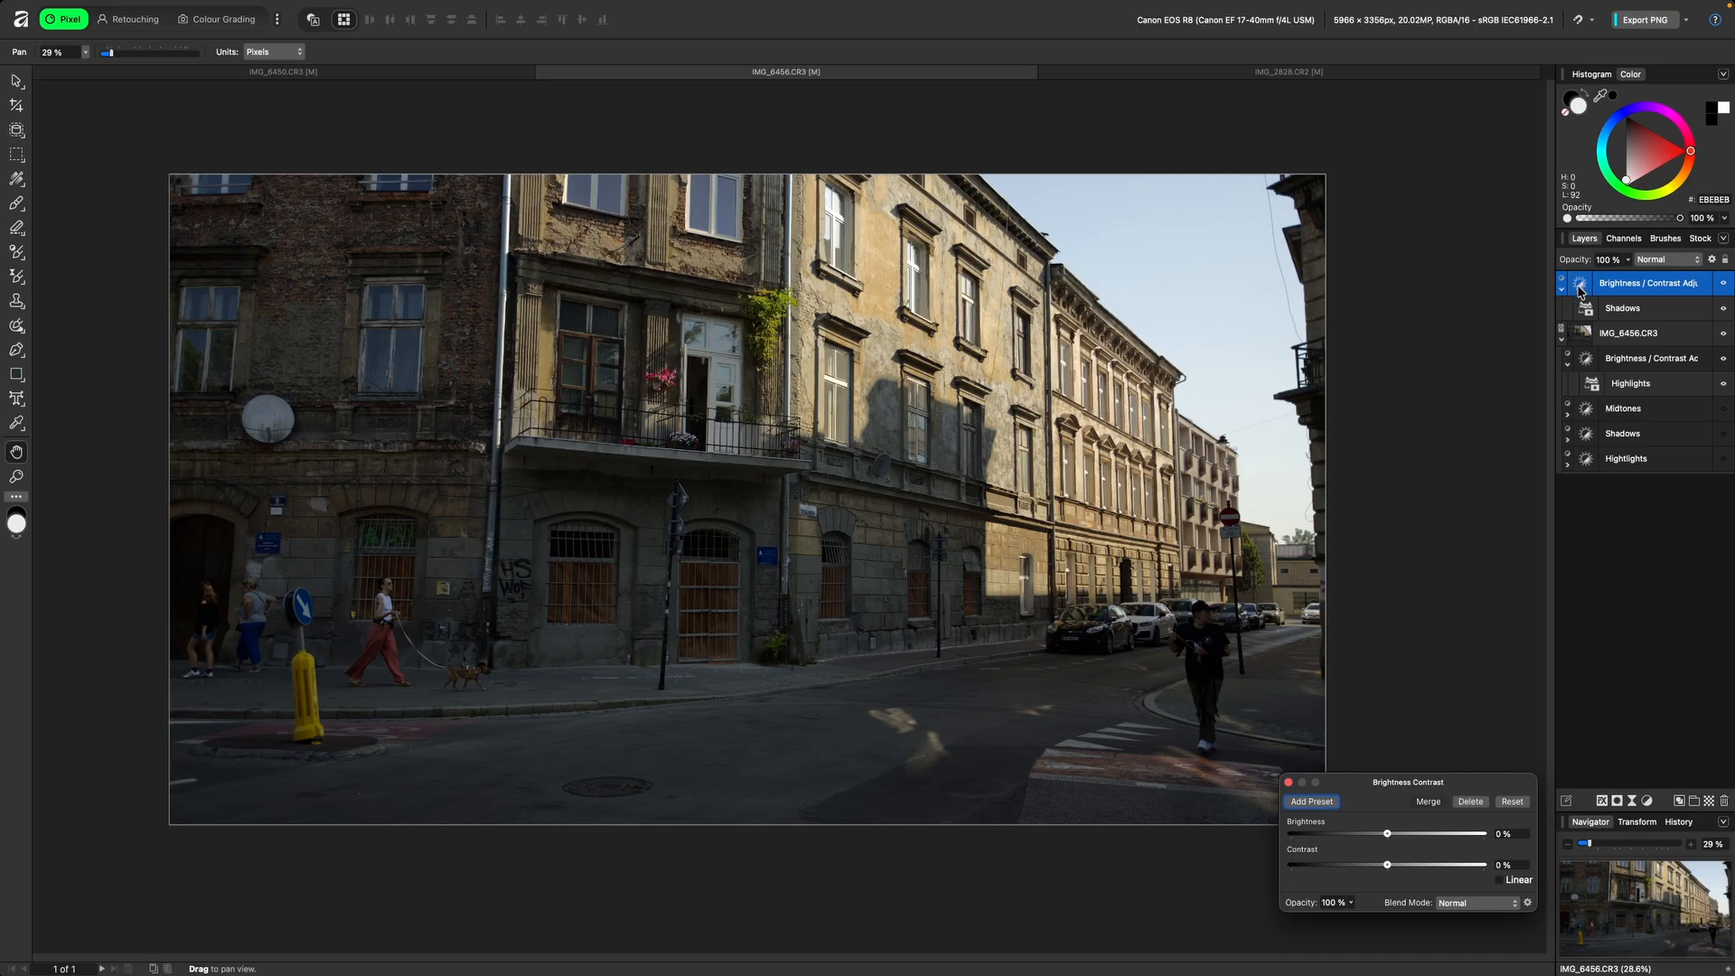
drag(1399, 787, 1370, 763)
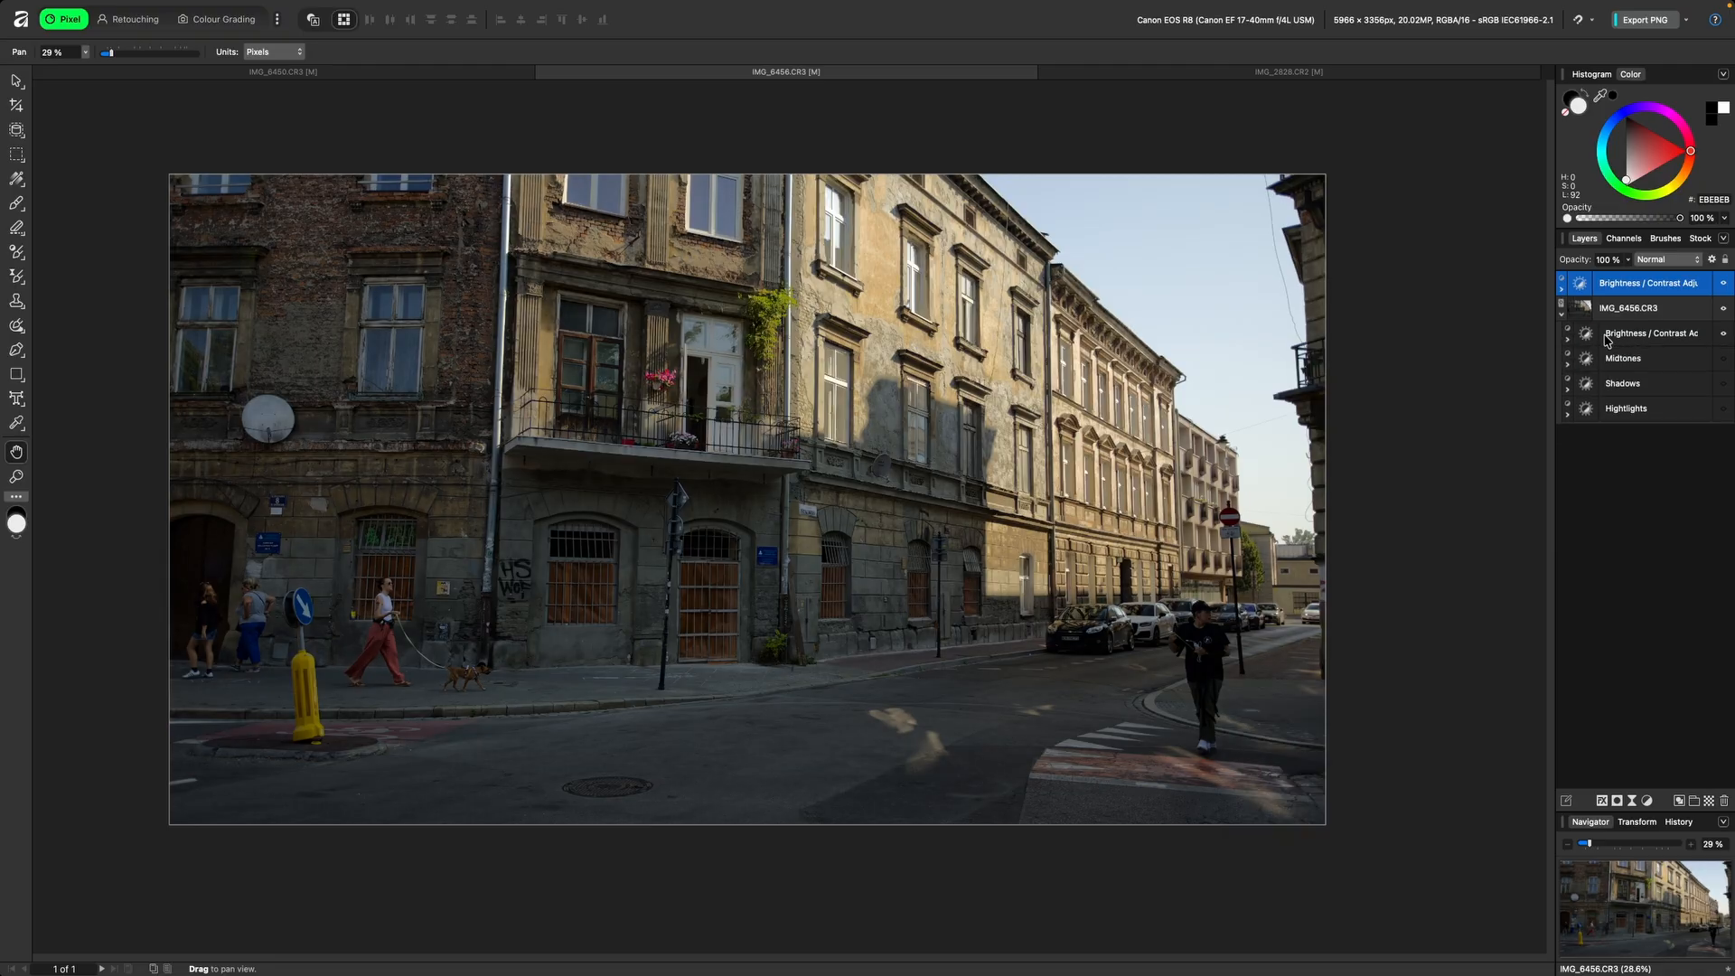
Step: Move the highlights Brightness / Contrast adjustment out of the photo layer to directly above IMG_6456.CR3
click(1631, 336)
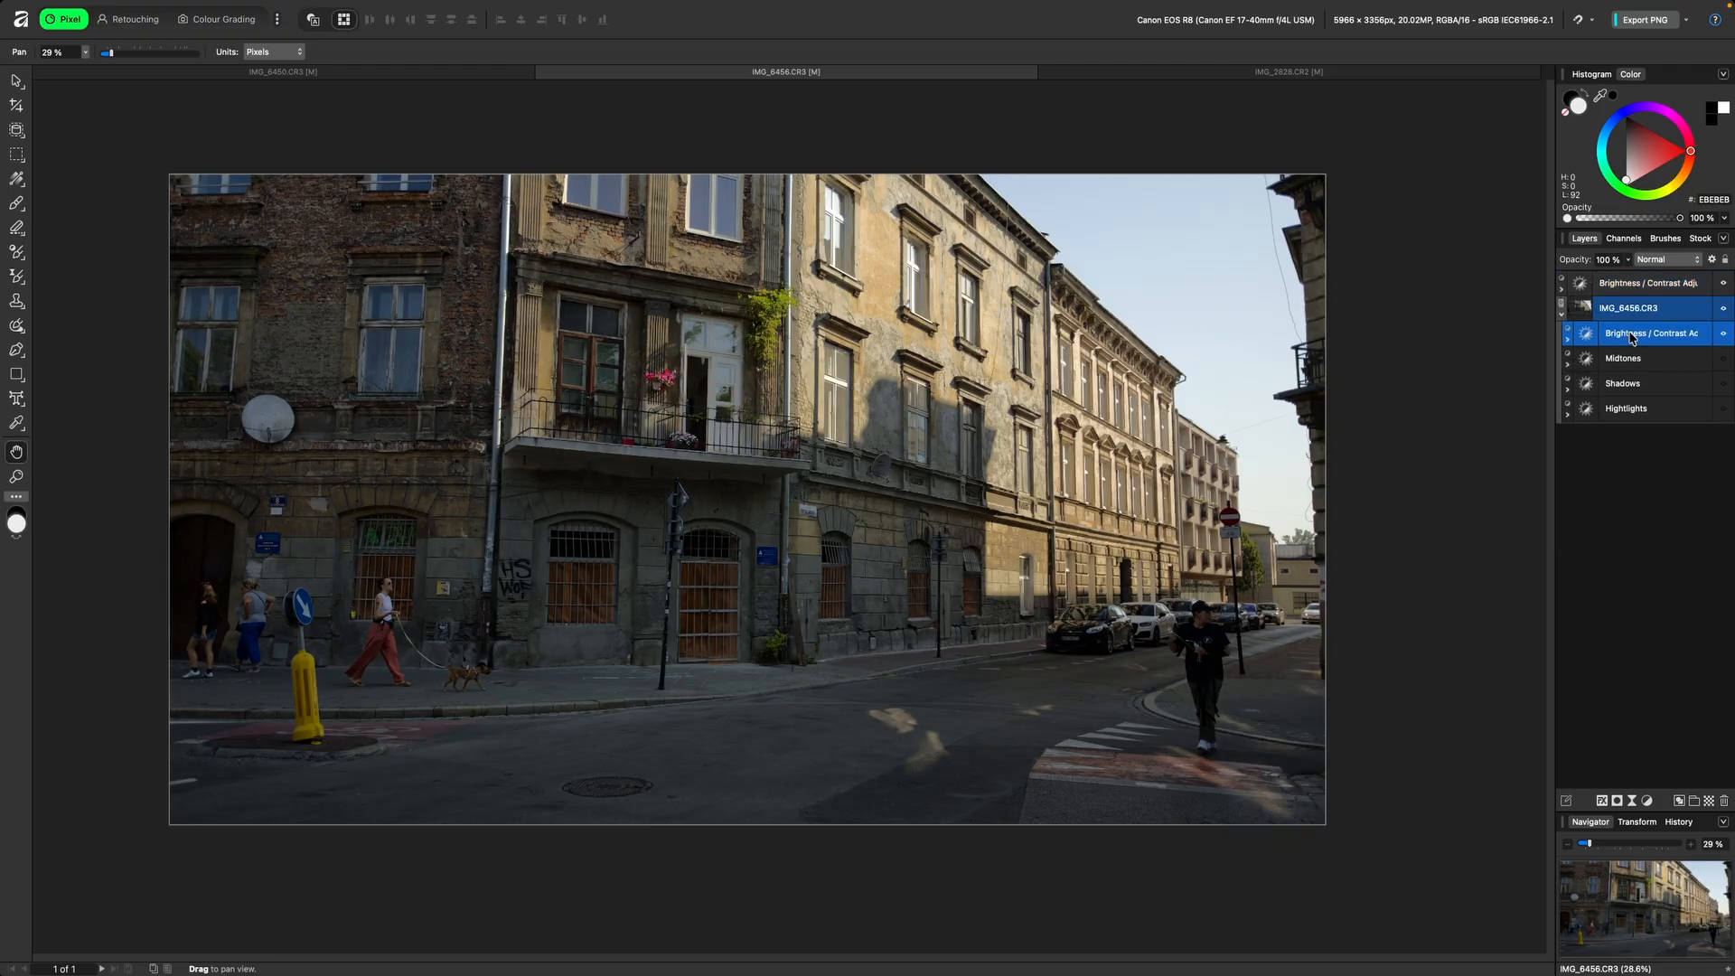
drag(1647, 338, 1645, 303)
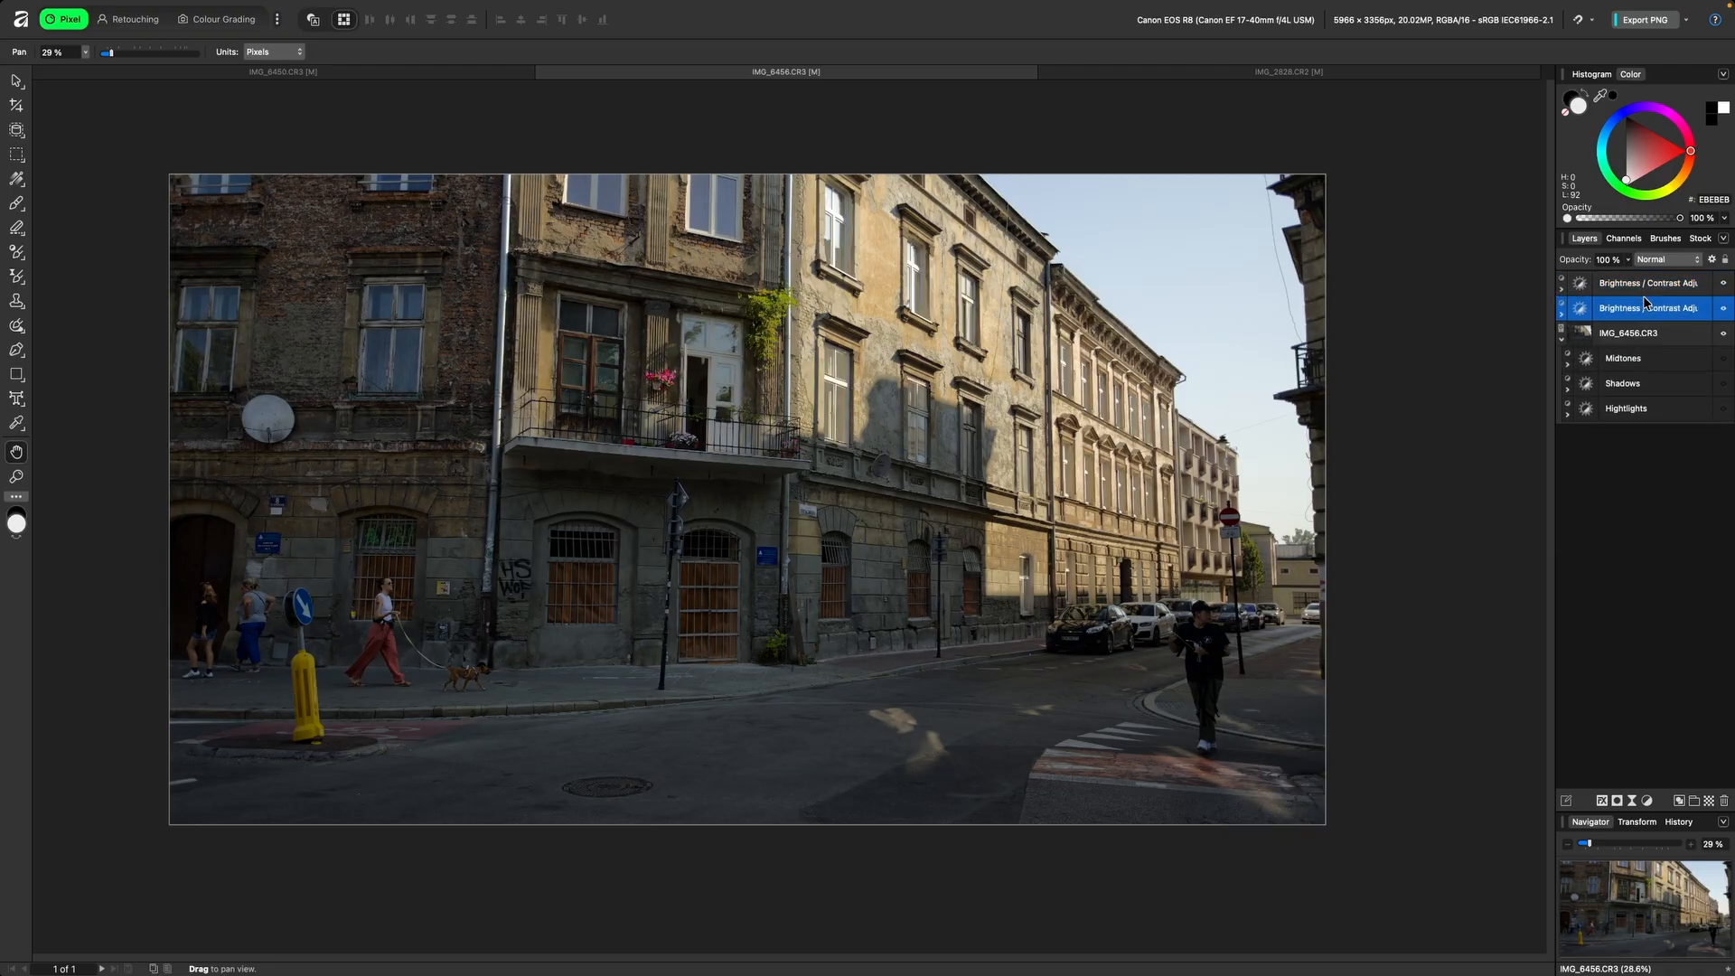
Step: Add a Luminosity Range Mask with the Midtones preset and move it out of the photo layer to directly above it
click(1561, 341)
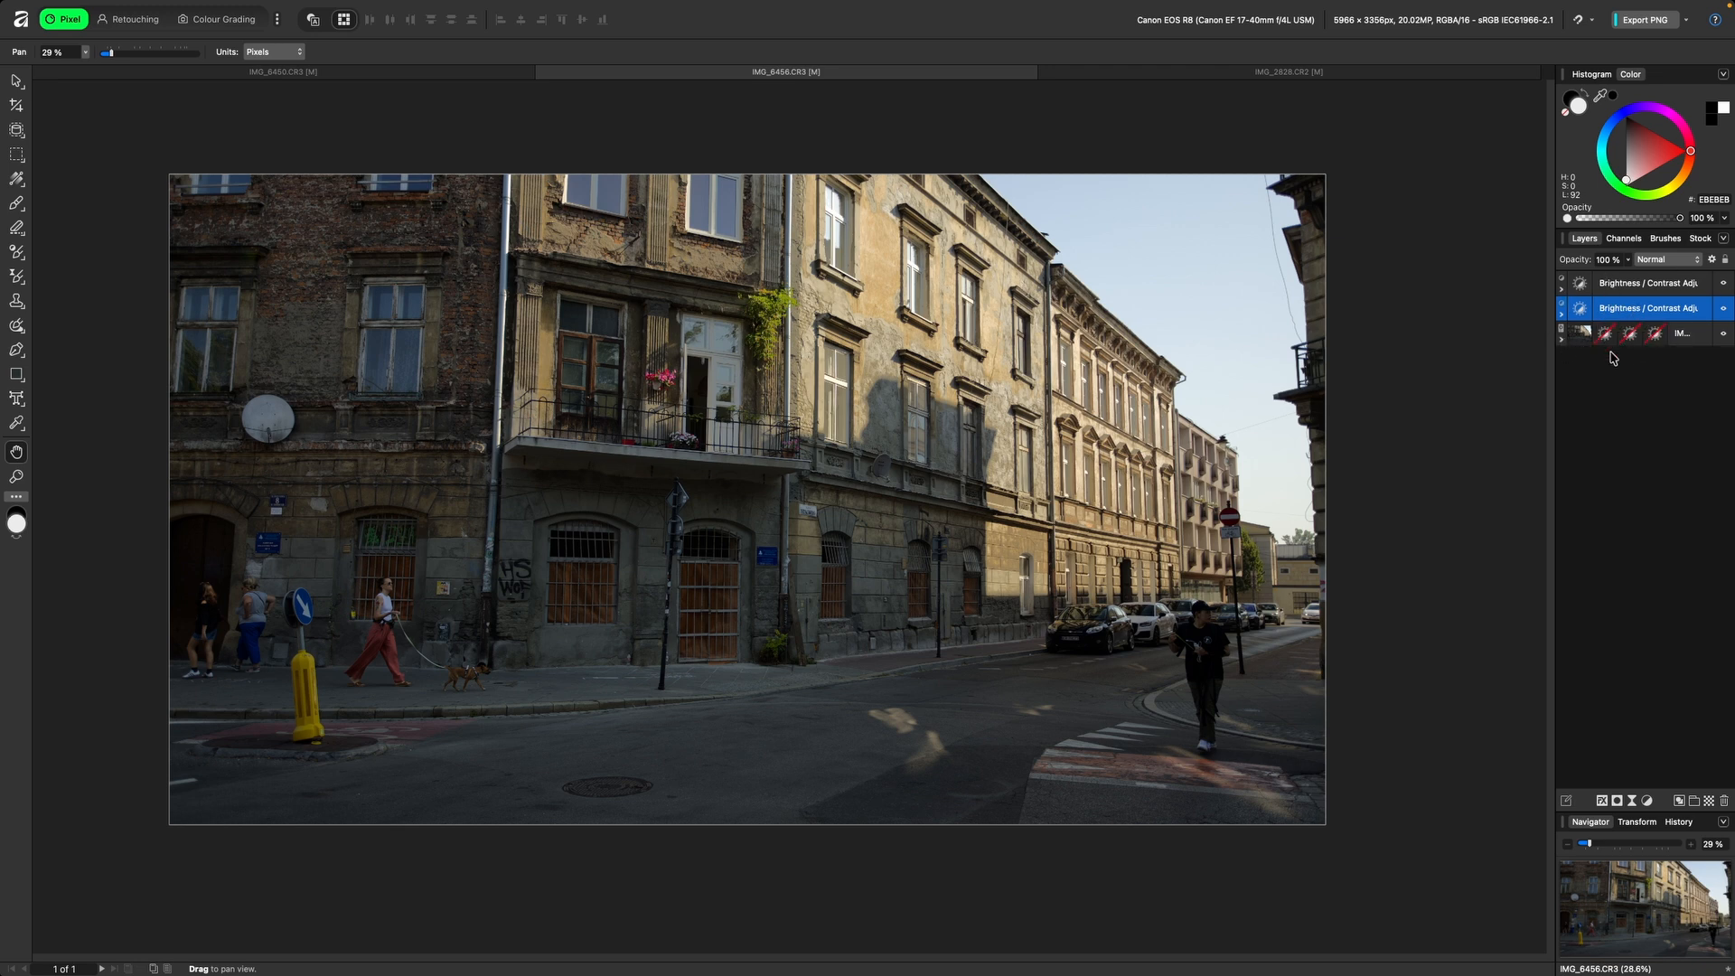
click(1686, 336)
click(1619, 801)
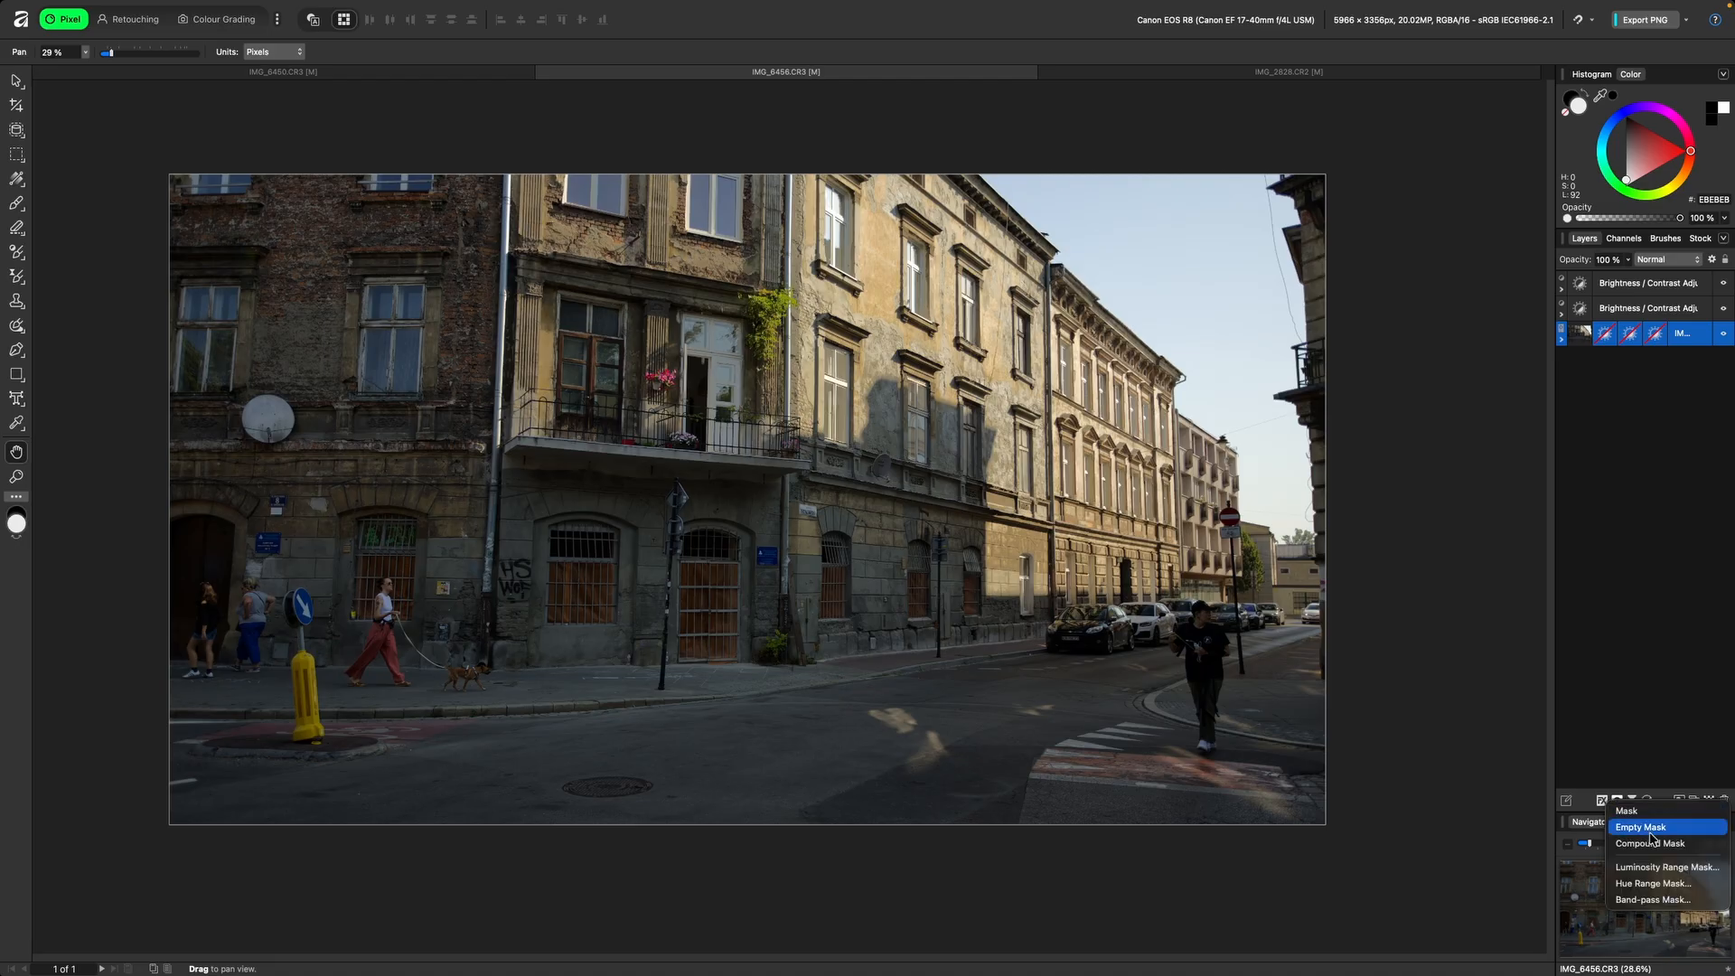
click(1675, 869)
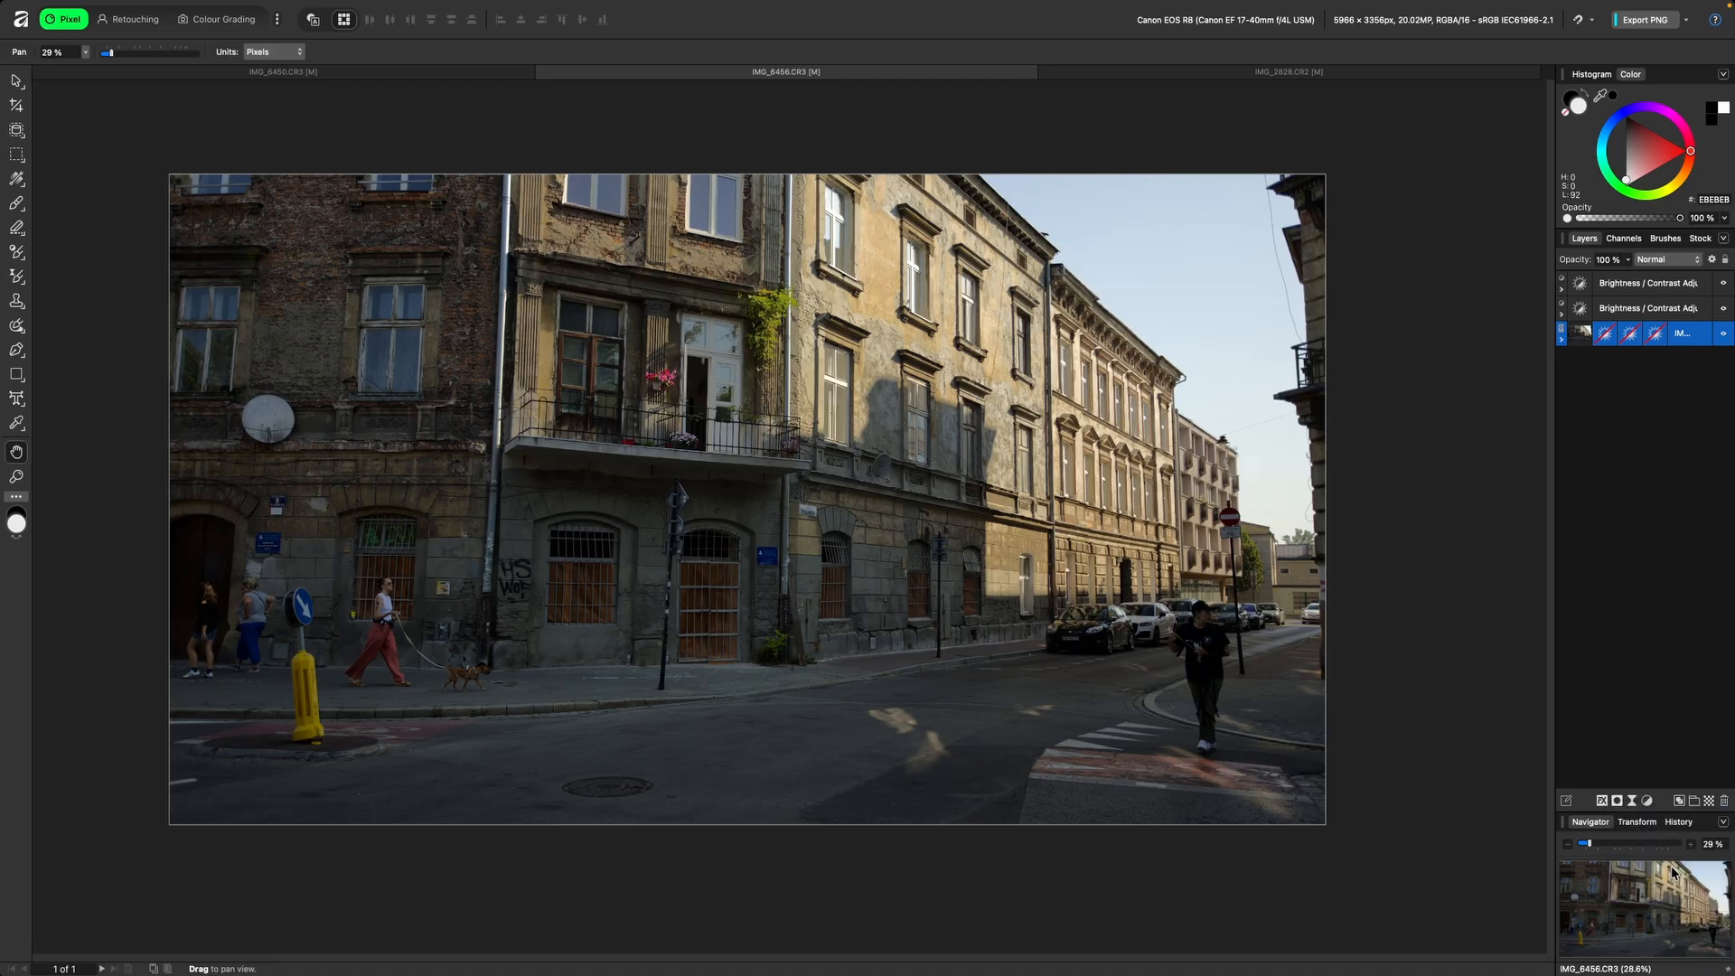
click(1299, 682)
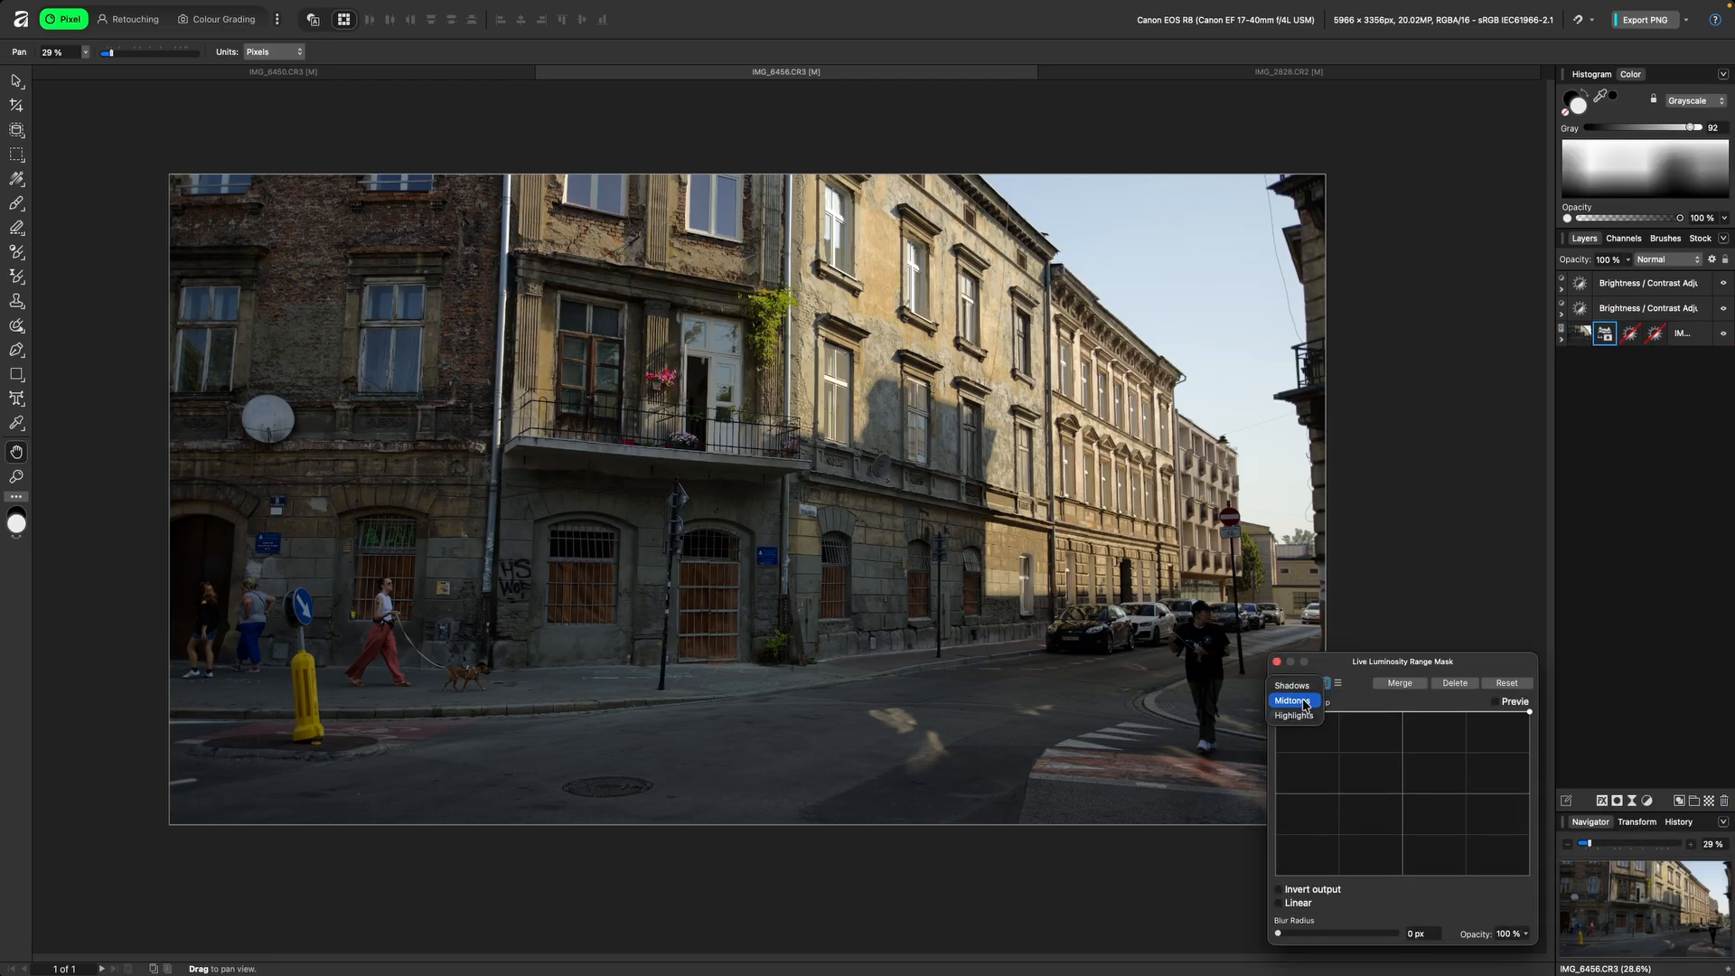
click(1304, 705)
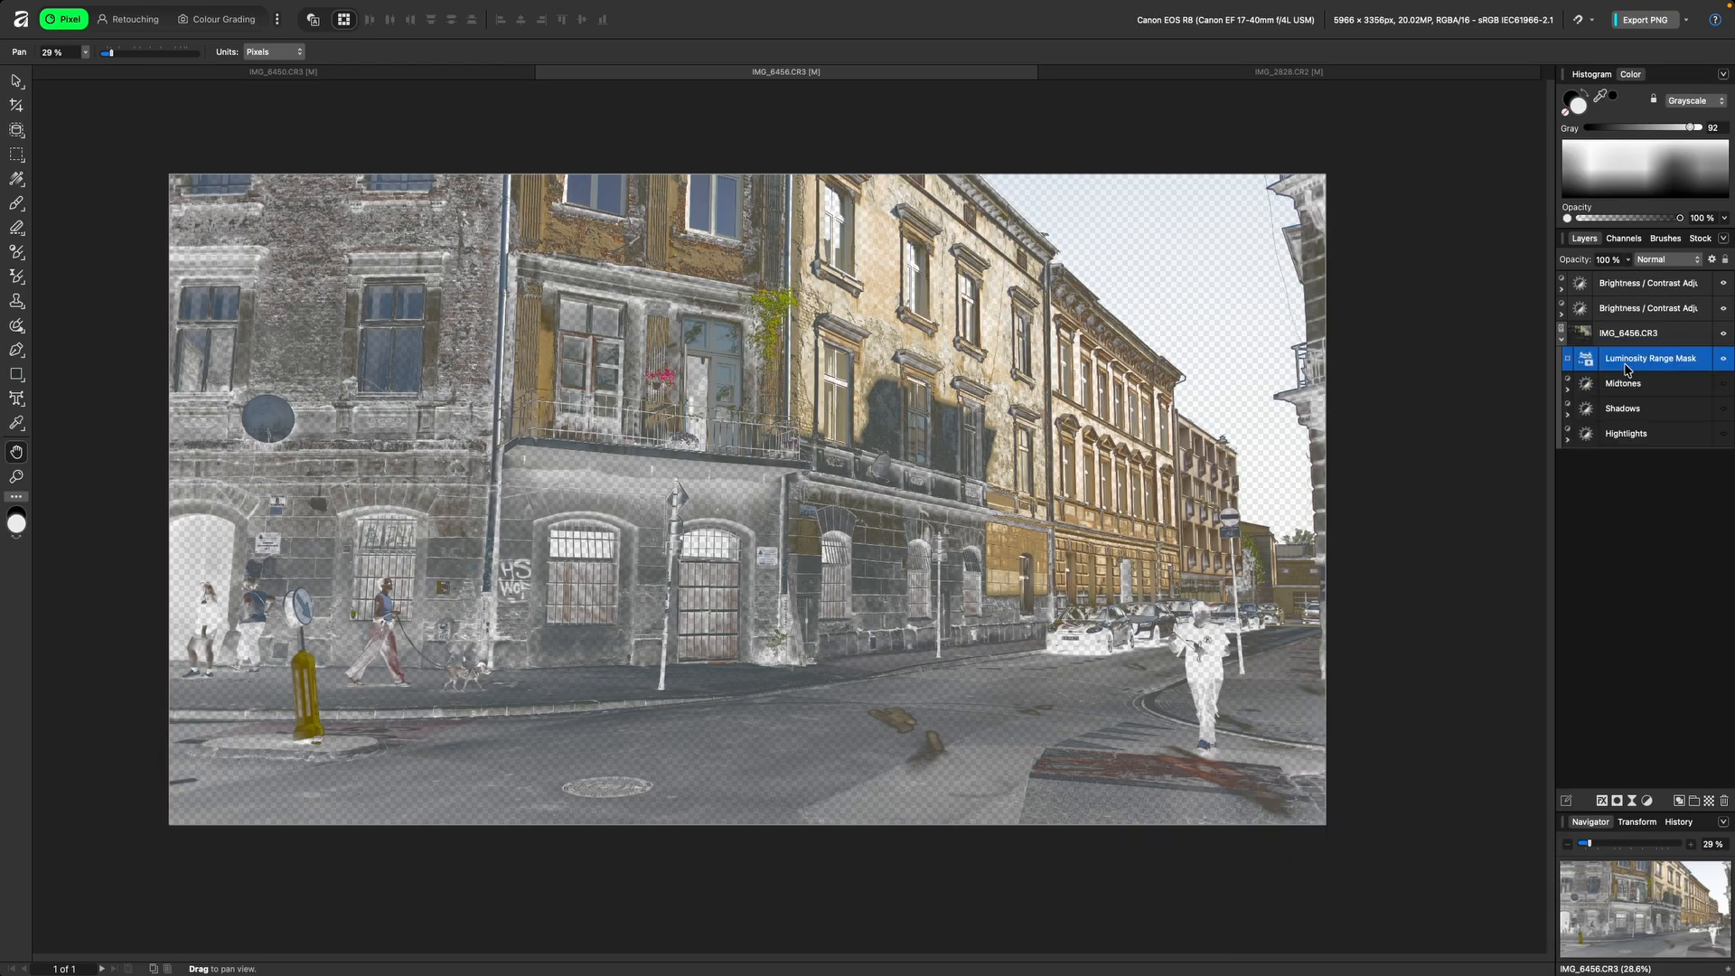
drag(1627, 369, 1588, 336)
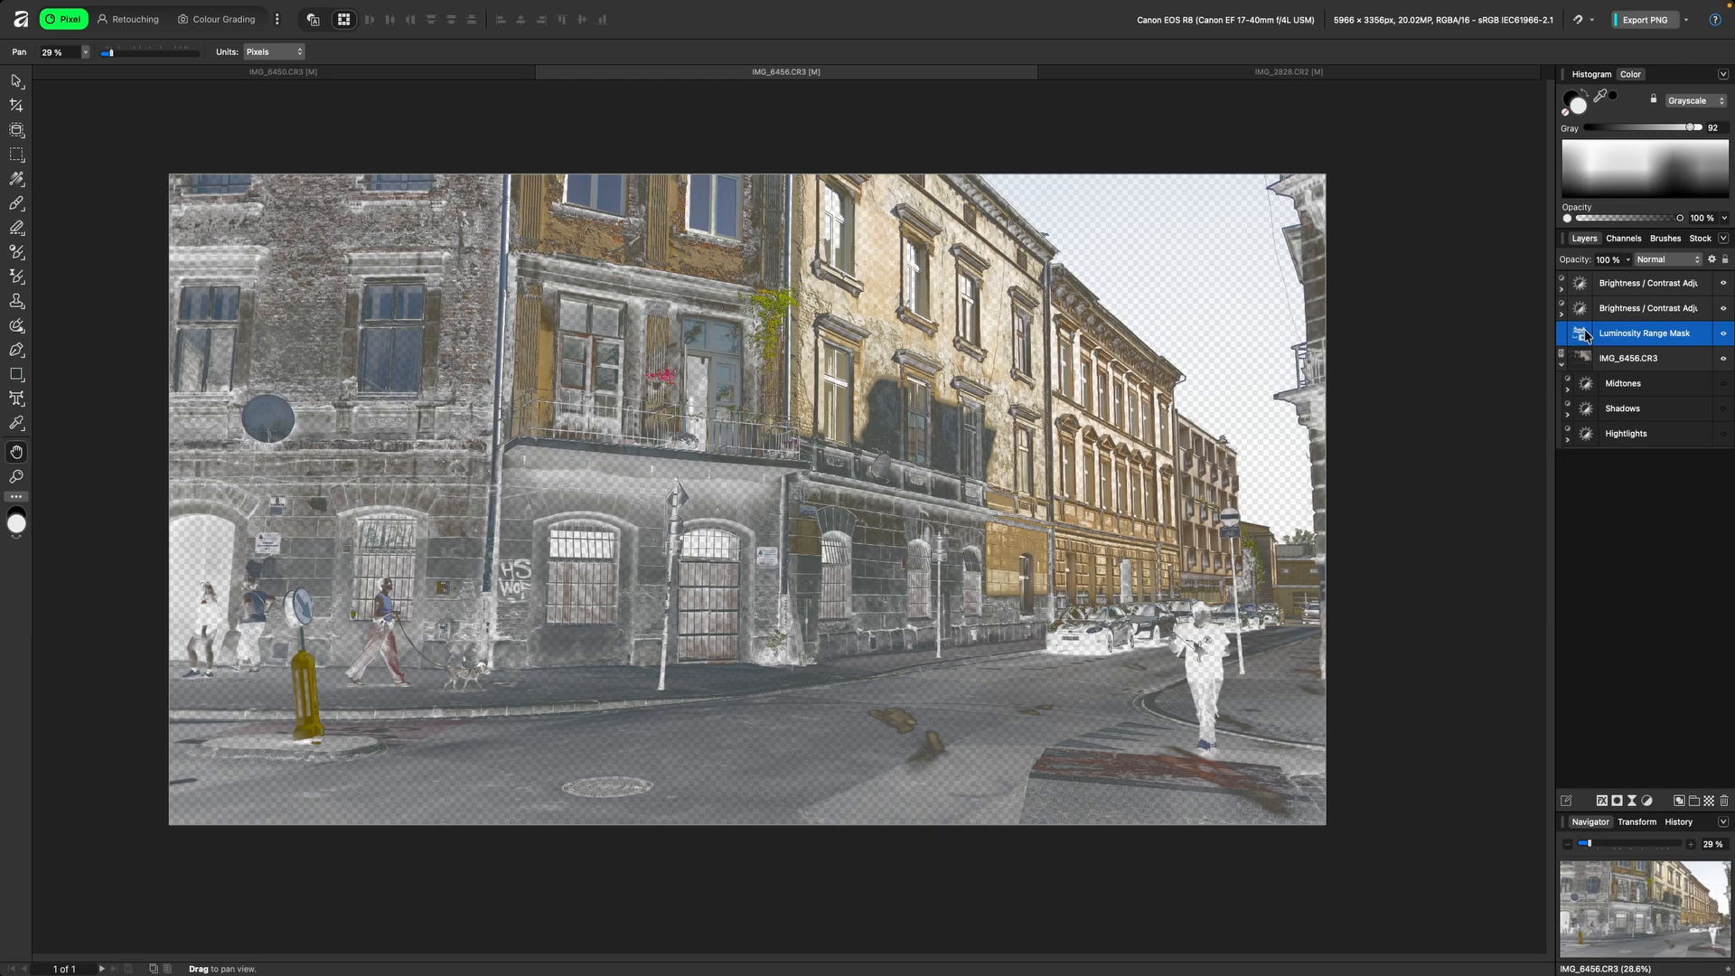
click(1562, 365)
Step: Add an Exposure adjustment above the photo, nest the midtones mask in it and try out its exposure setting
click(1645, 801)
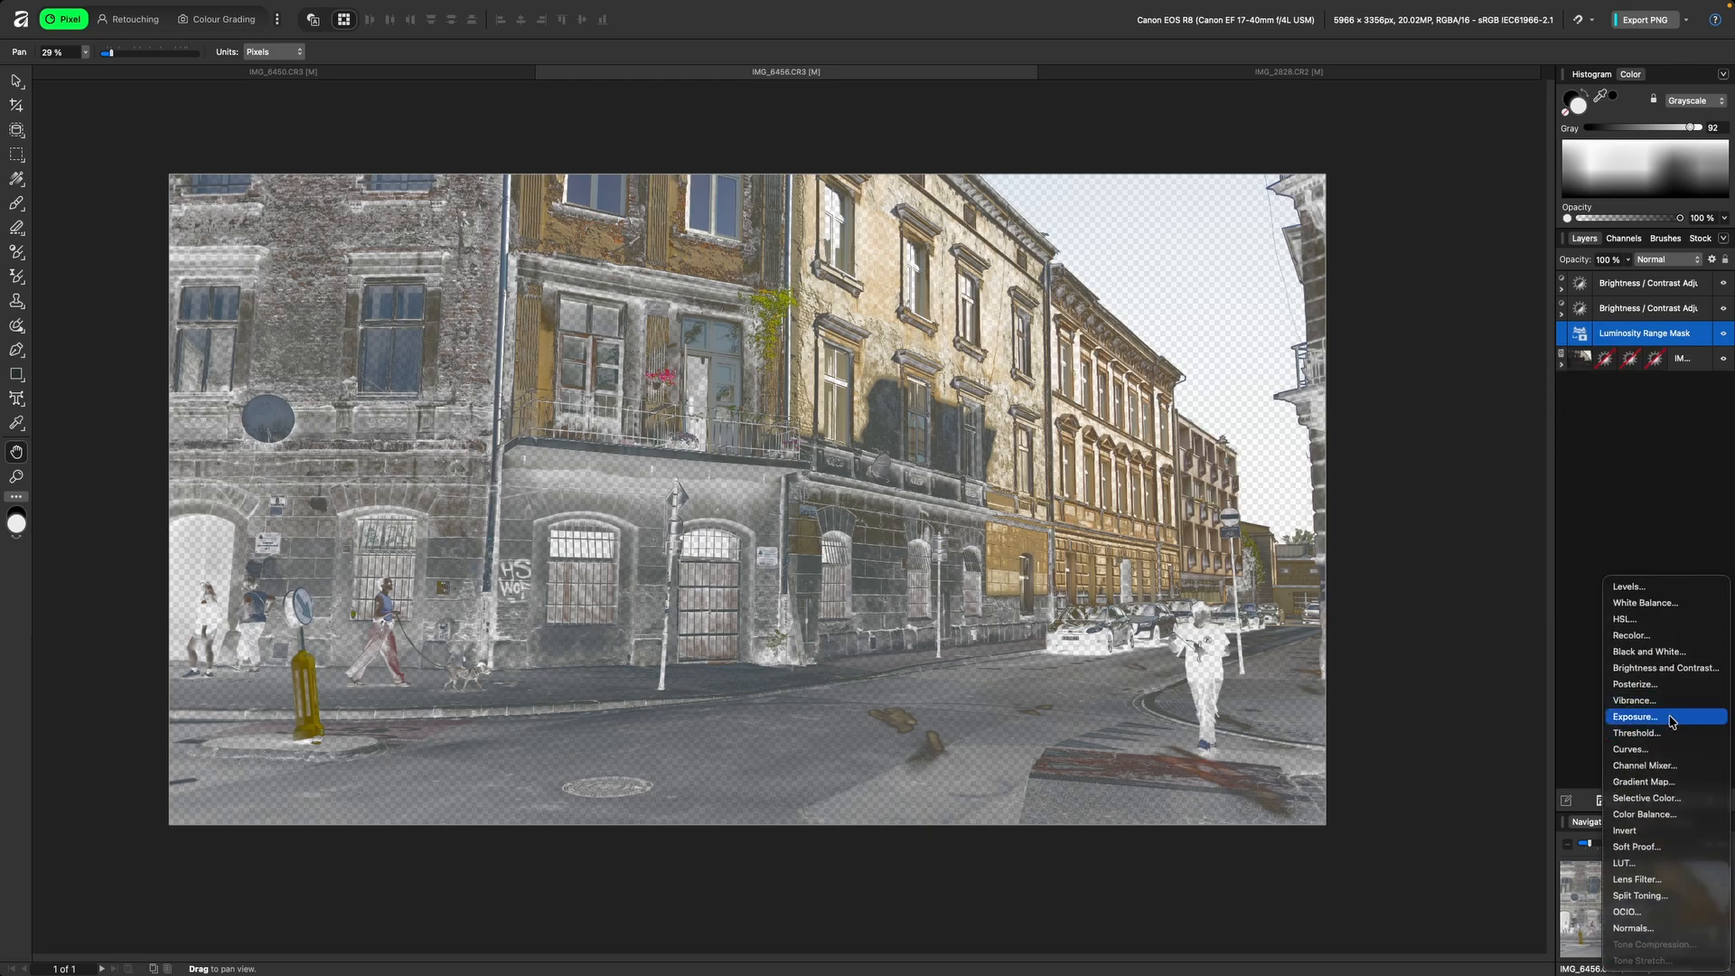
click(1671, 719)
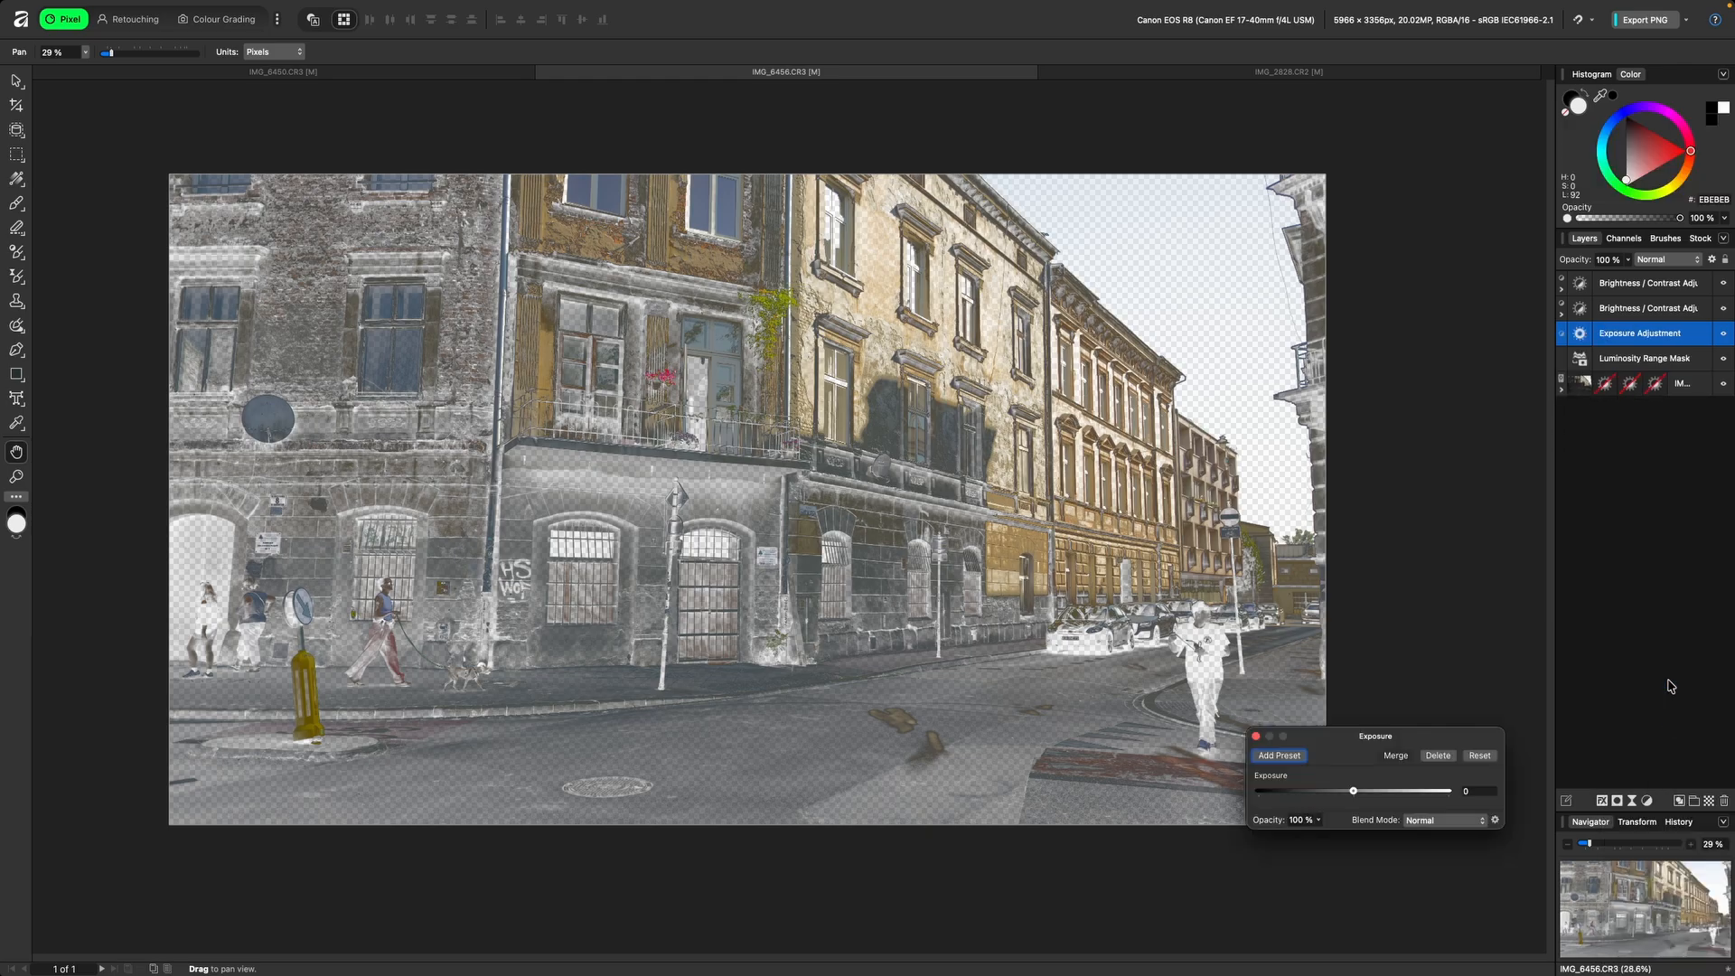
click(1599, 362)
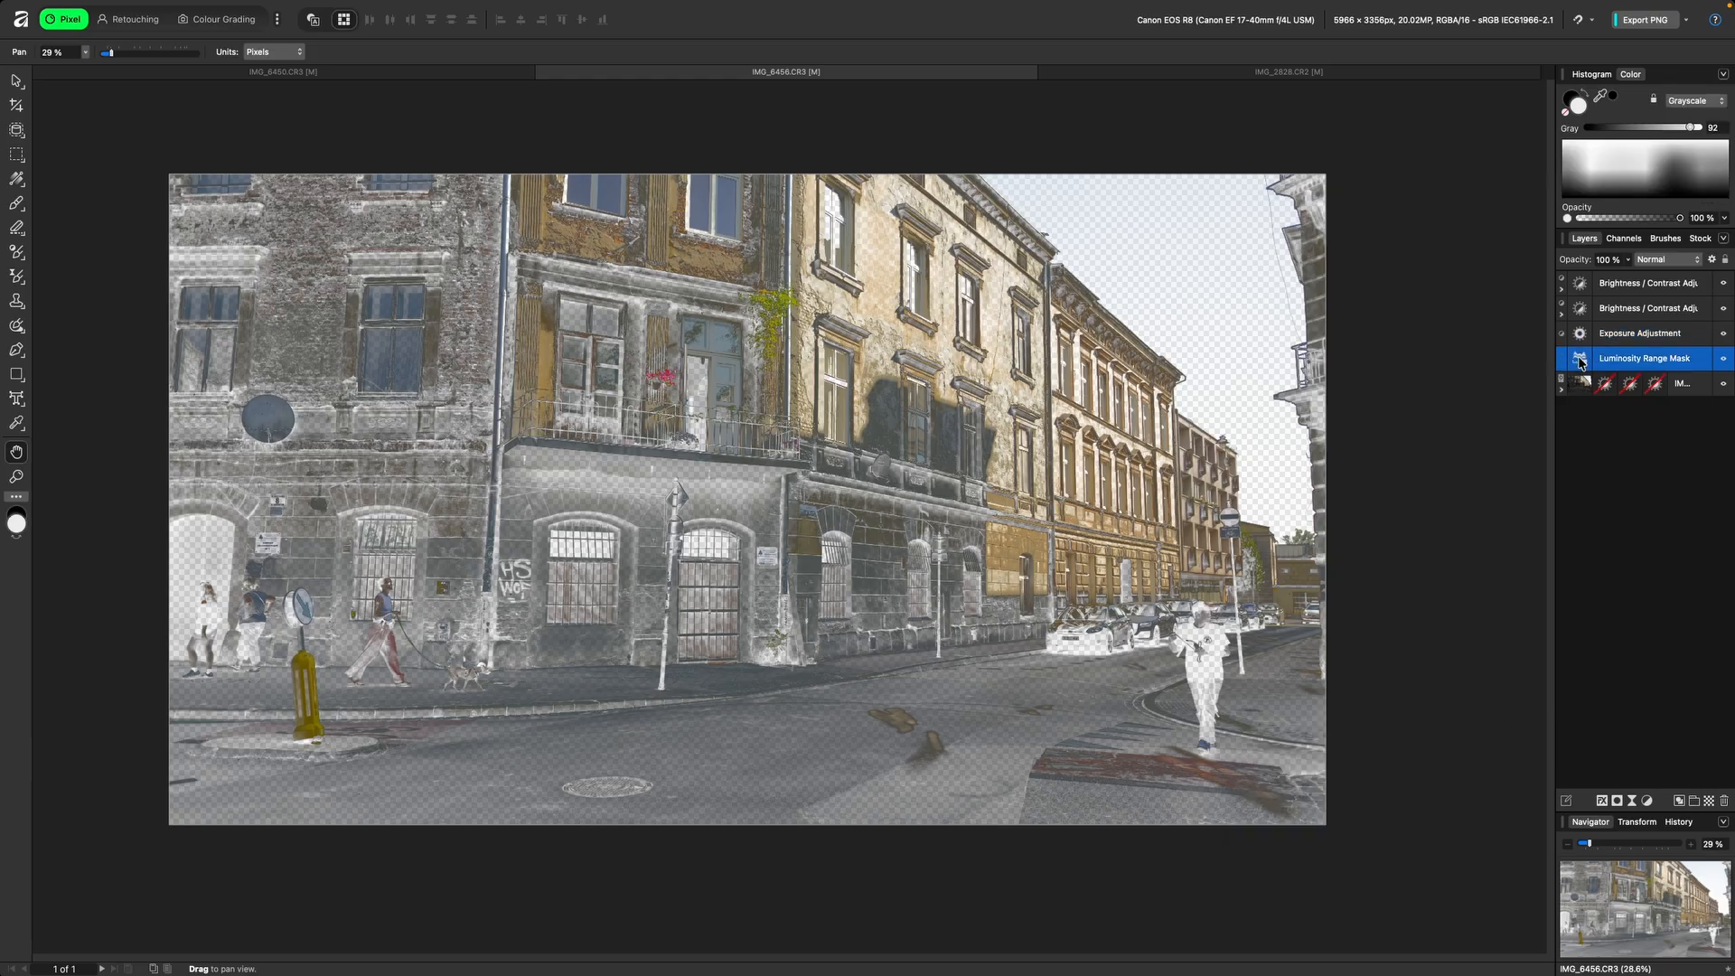
drag(1580, 363, 1572, 347)
click(1580, 336)
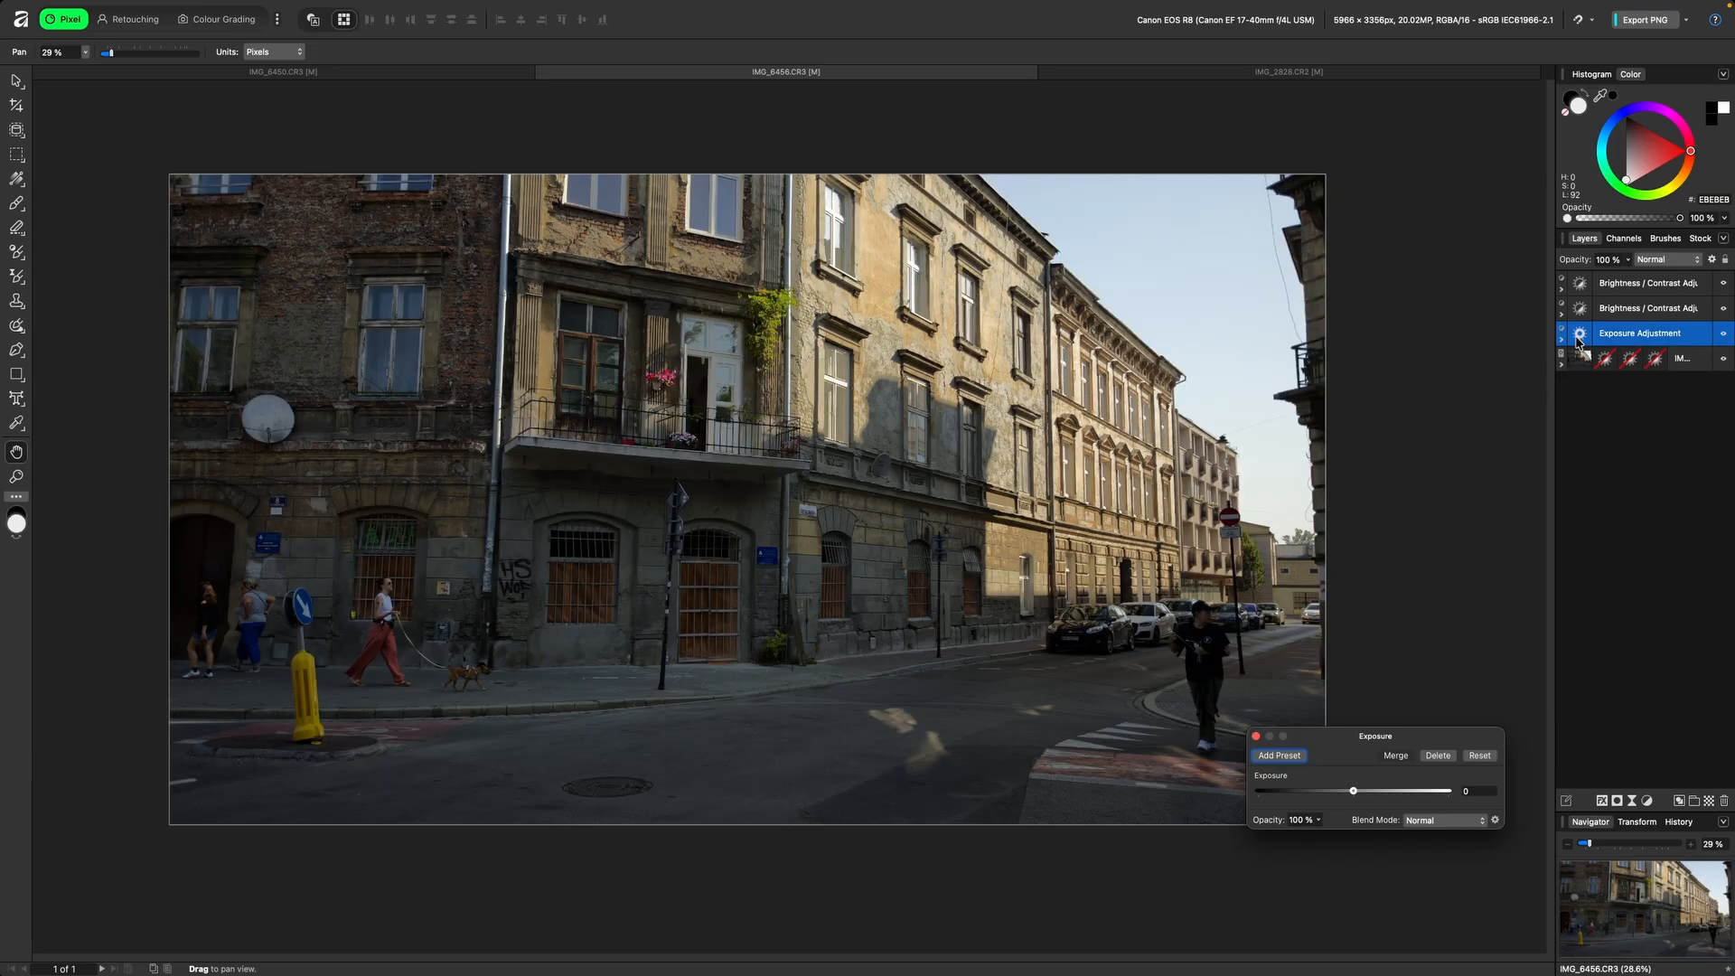
mouse_move(1359, 794)
mouse_down()
mouse_move(1381, 794)
mouse_move(1356, 801)
mouse_up()
click(1255, 736)
Step: Replace the Exposure adjustment with a Brightness and Contrast adjustment that holds the midtones luminosity range mask
click(1563, 340)
click(1646, 801)
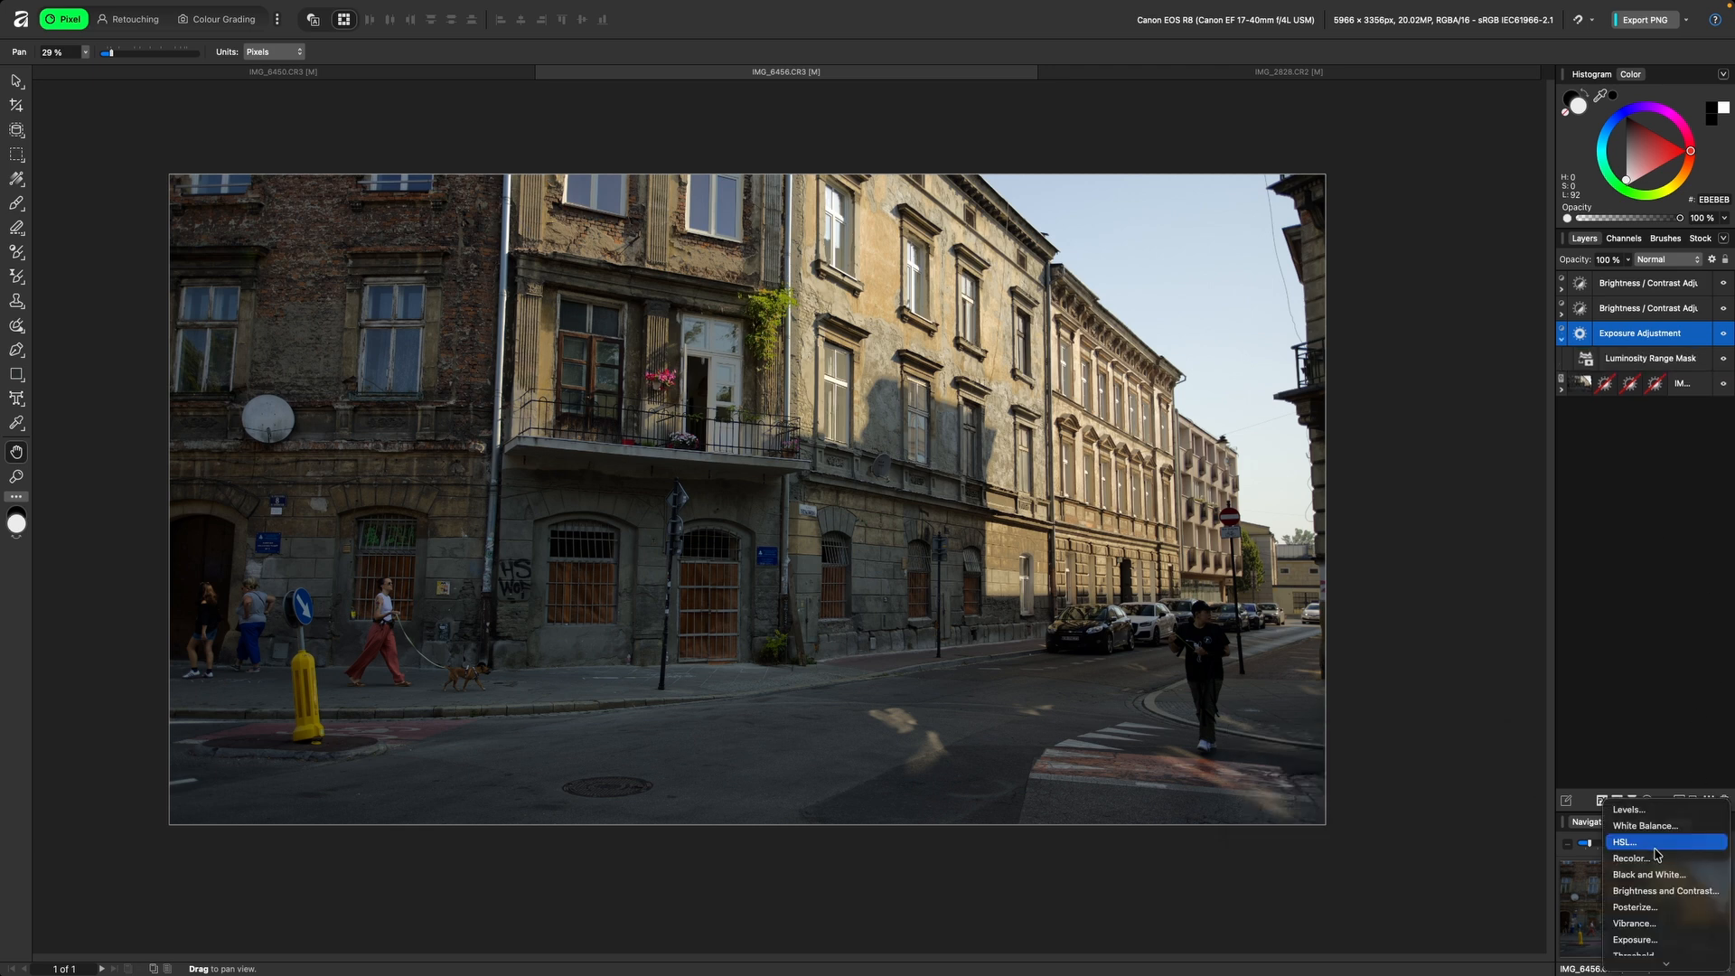
click(1661, 890)
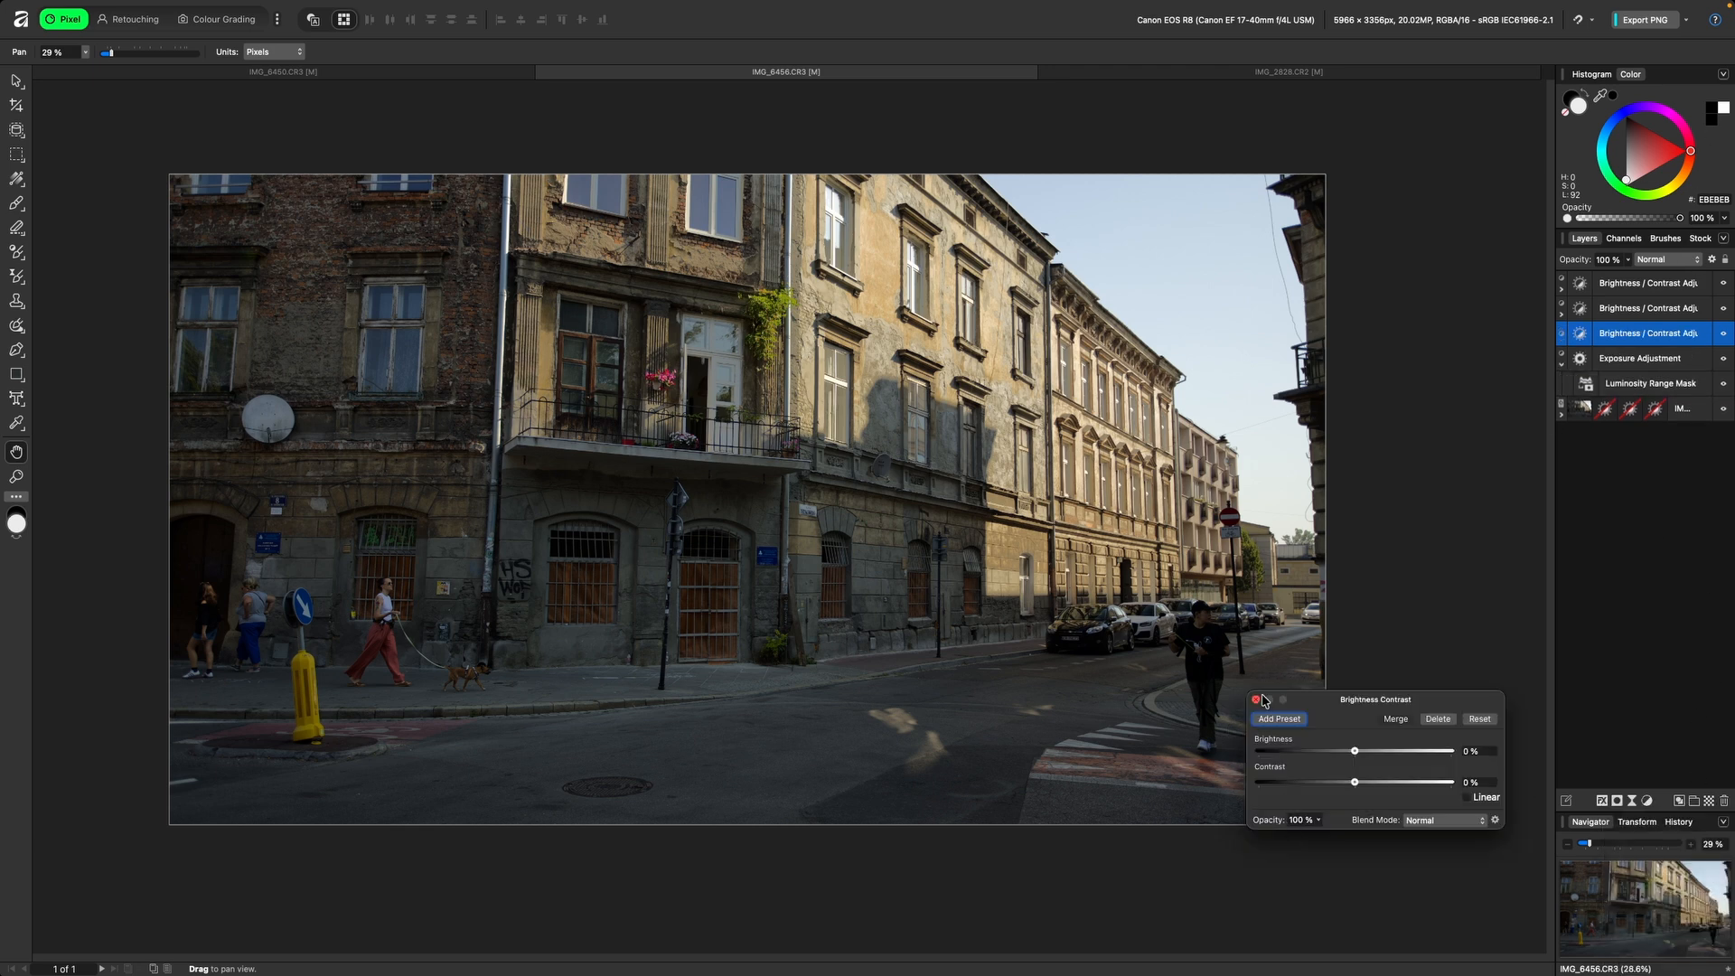
click(1631, 385)
drag(1629, 389, 1651, 339)
click(1632, 363)
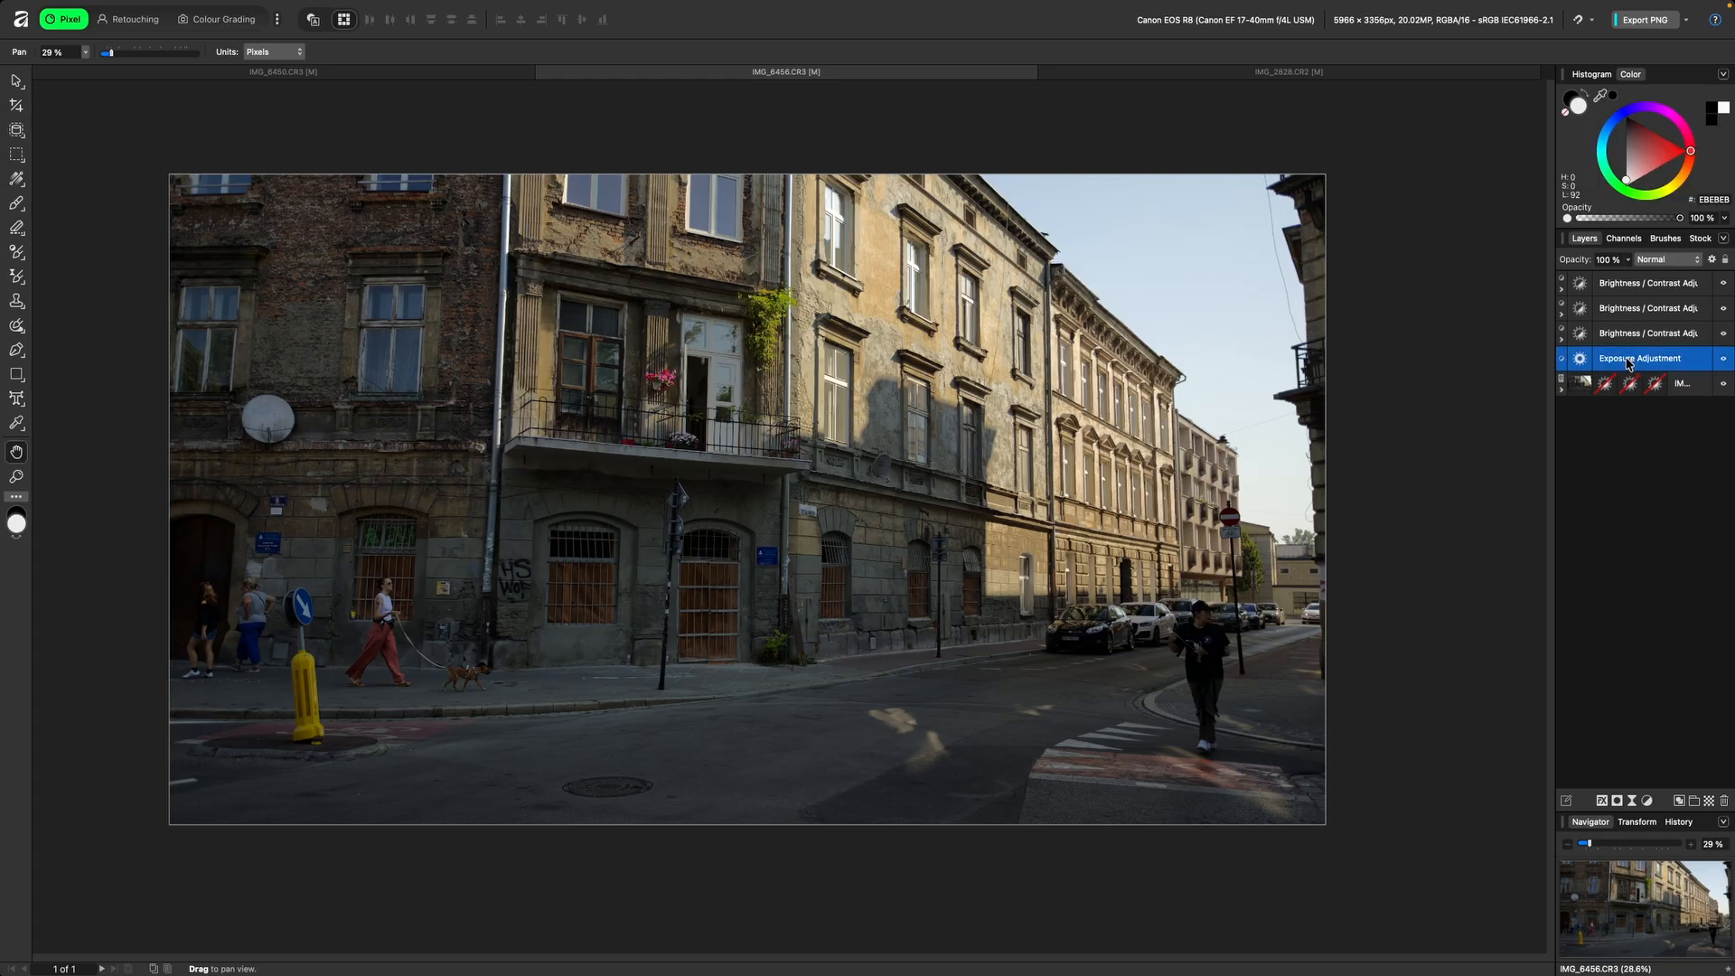
key(Delete)
Step: Set the brightness of the midtones Brightness / Contrast adjustment to 60%
double_click(1573, 337)
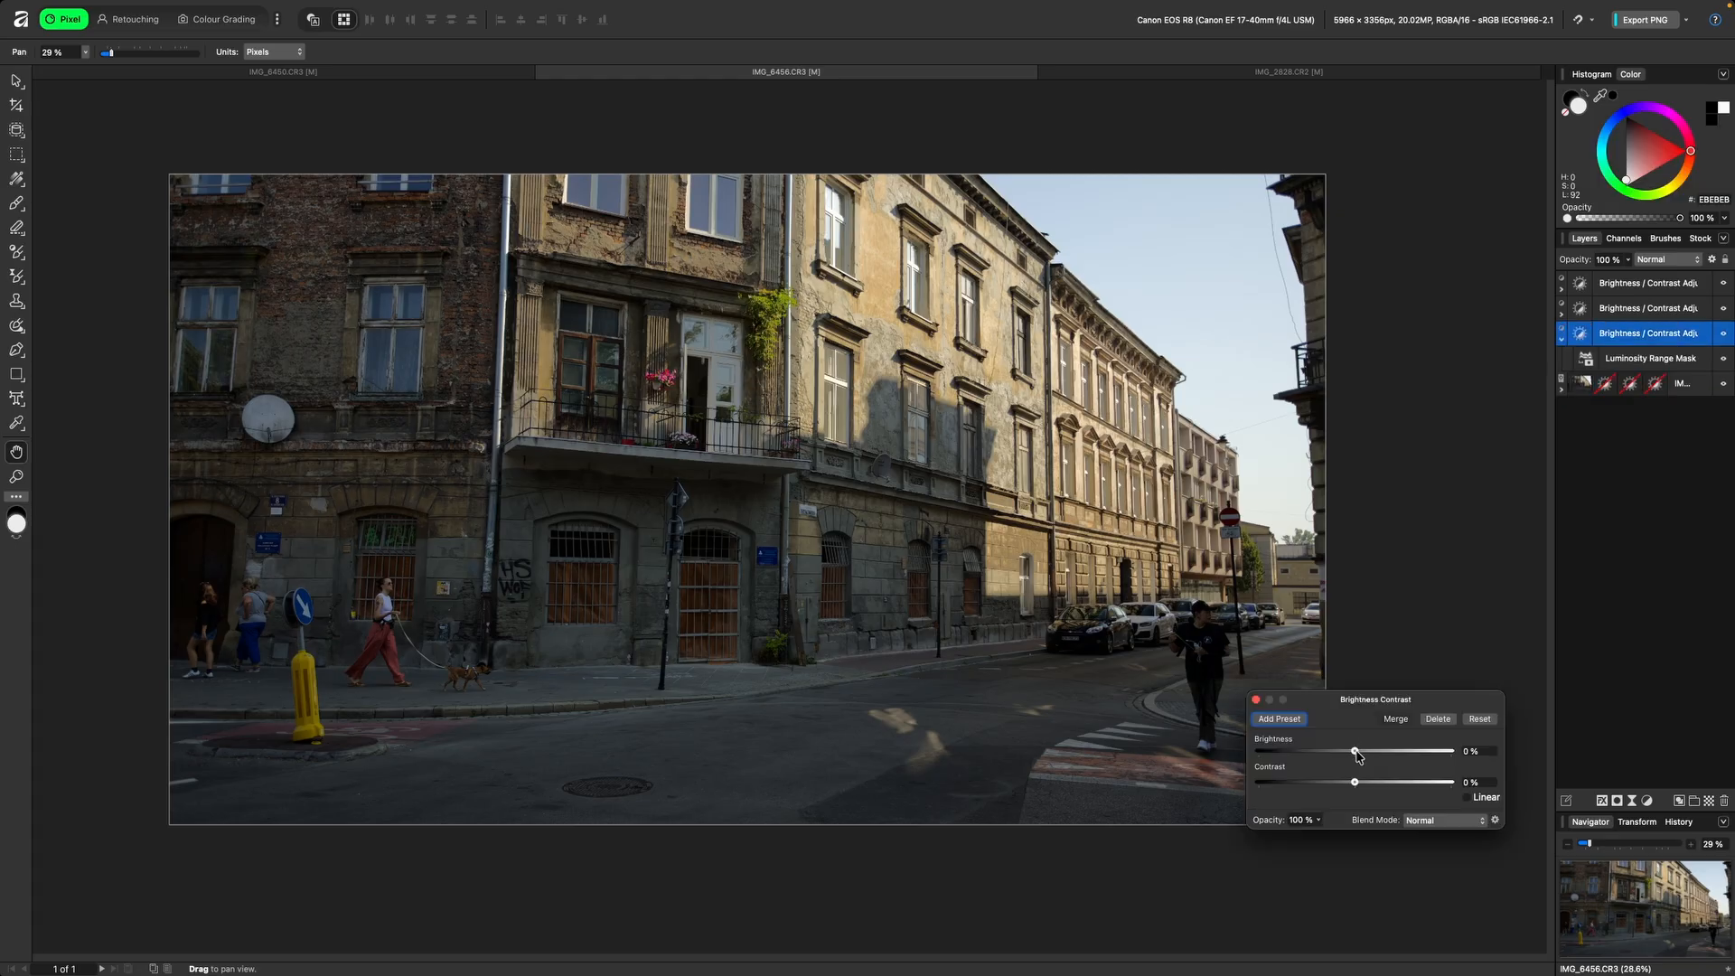
drag(1357, 756, 1413, 756)
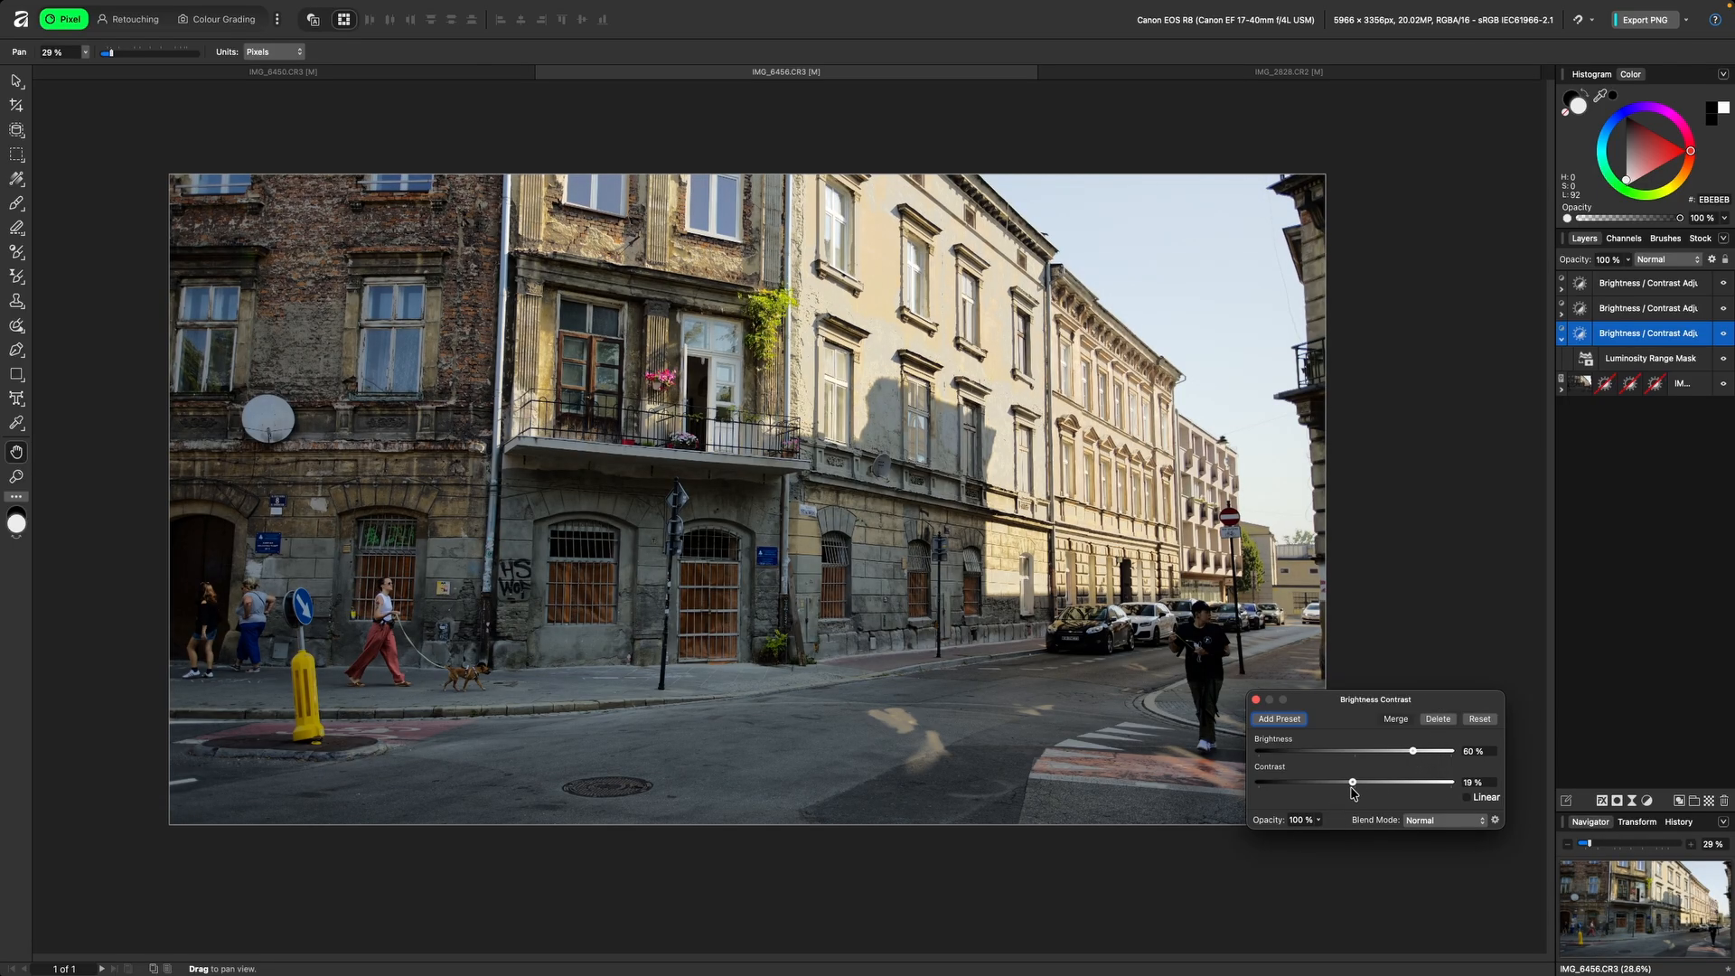
click(1255, 700)
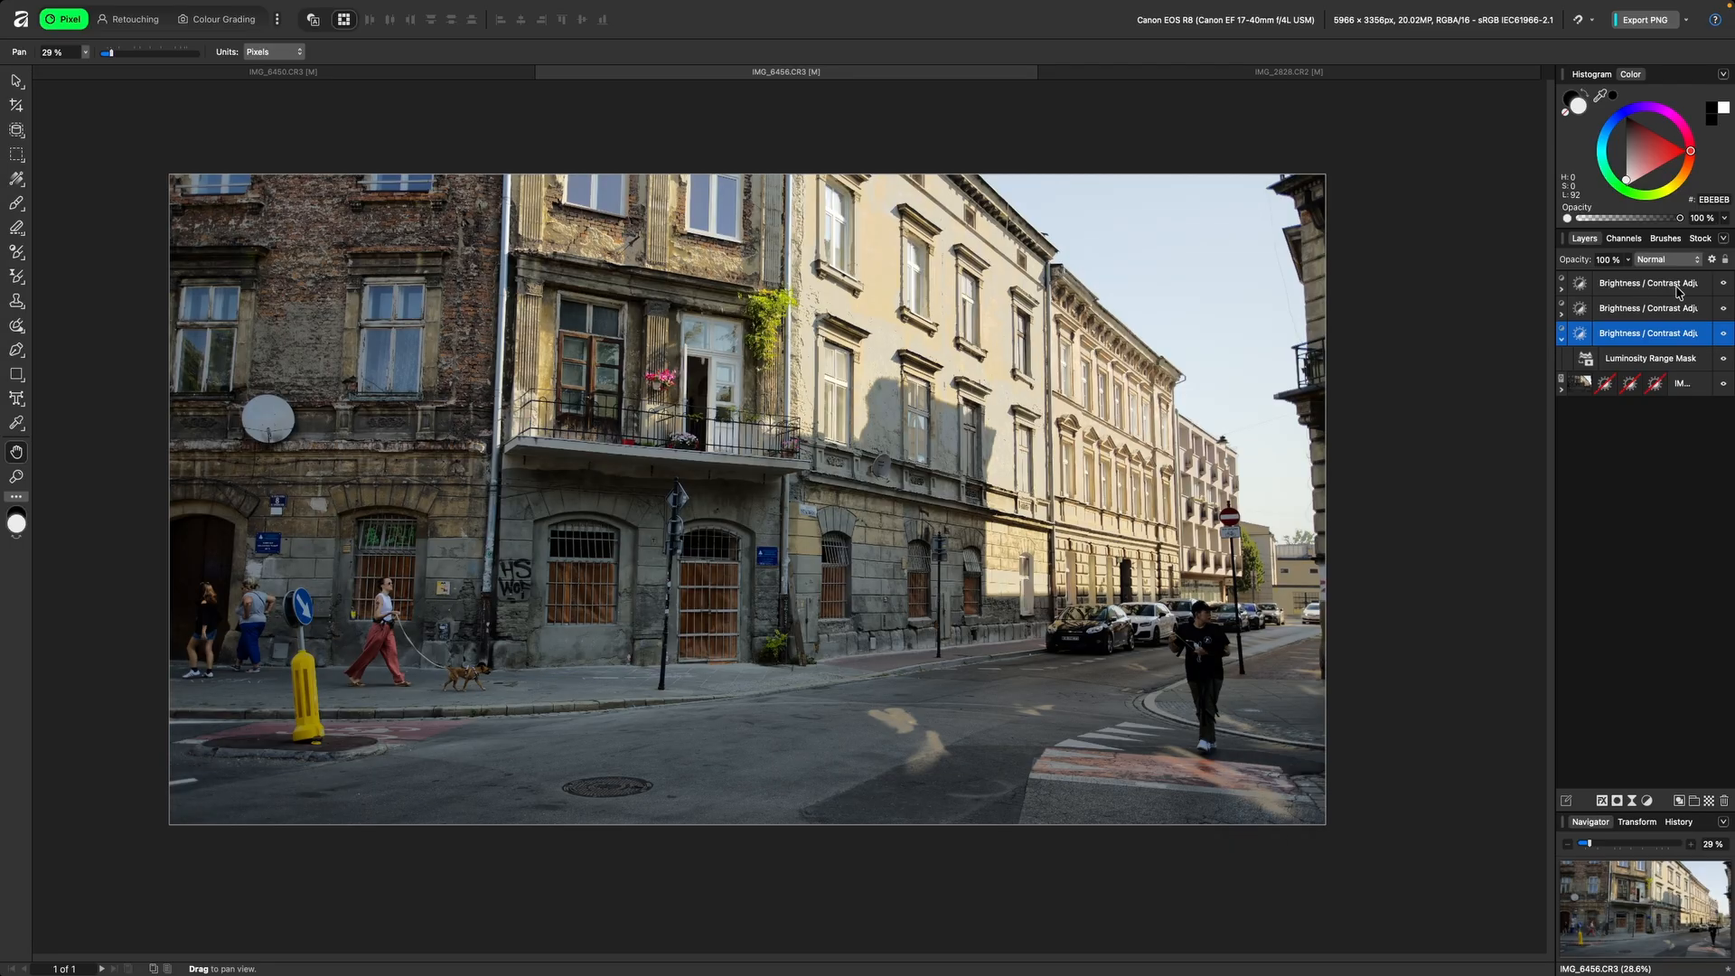
Step: Paint black on the midtones luminosity range mask over the sunlit building facade with a 1136.9 px brush
click(1648, 359)
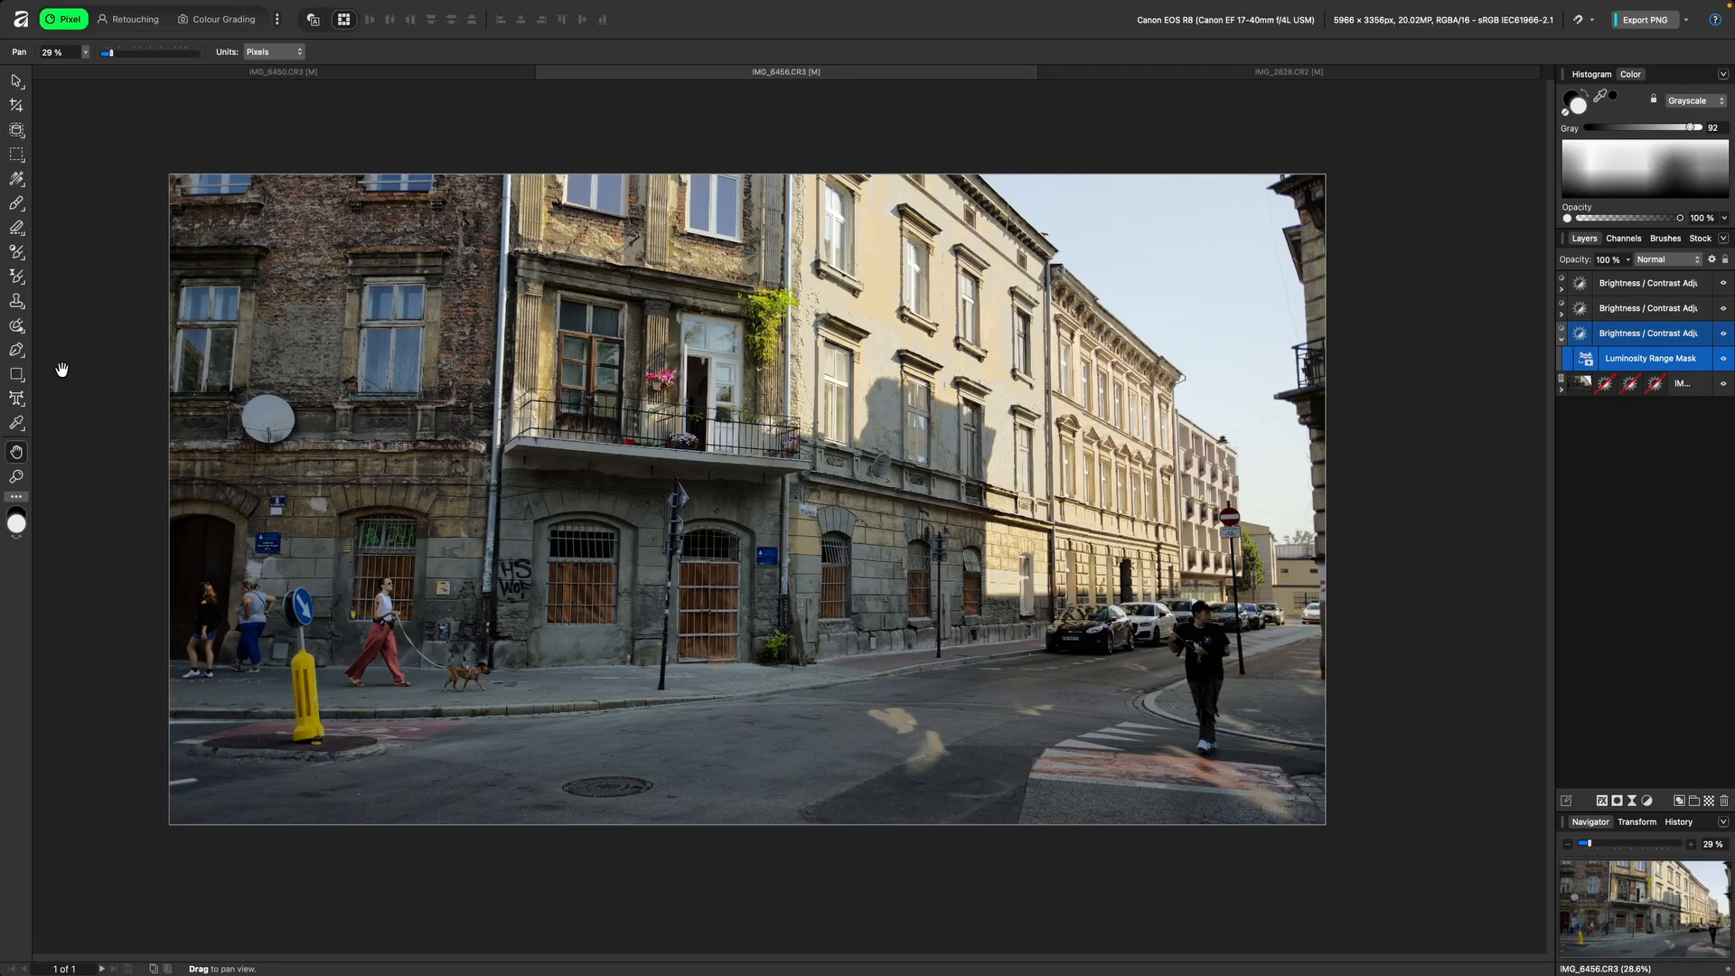
click(18, 204)
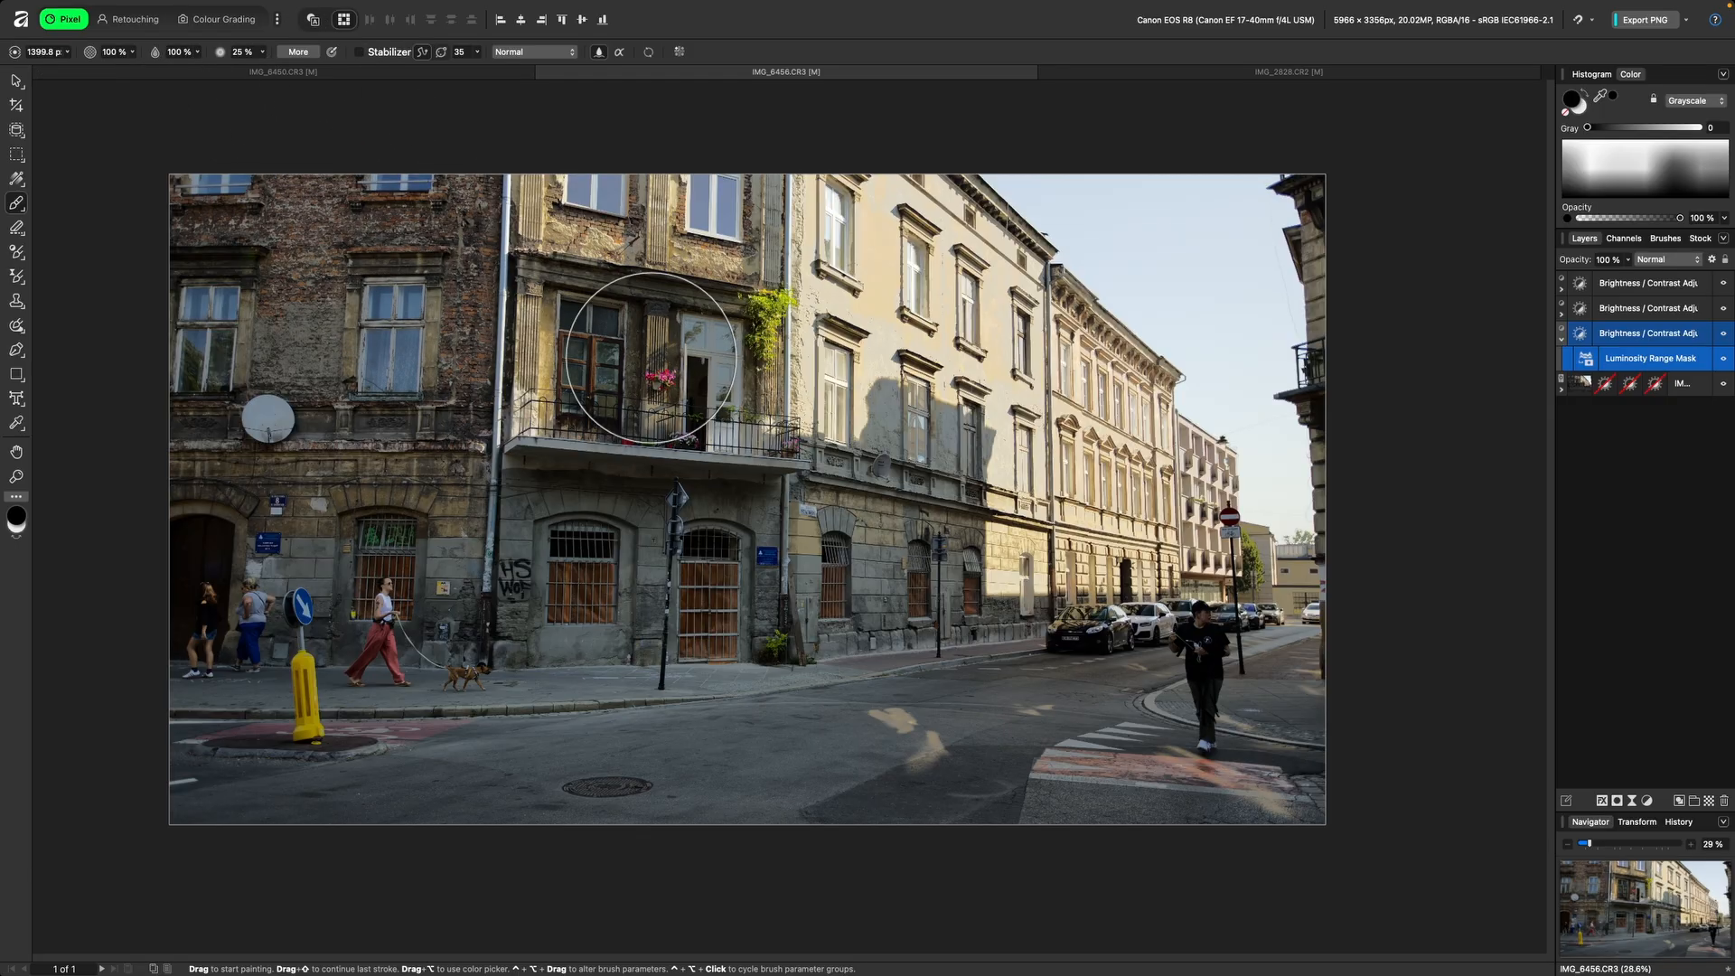
key(bracketleft)
key(bracketleft)
mouse_move(846, 208)
mouse_down()
mouse_move(938, 254)
mouse_move(935, 234)
mouse_move(1189, 538)
mouse_move(1170, 460)
mouse_move(965, 428)
mouse_move(827, 366)
mouse_move(925, 447)
mouse_move(860, 337)
mouse_move(945, 475)
mouse_move(928, 516)
mouse_move(1086, 582)
mouse_move(1190, 573)
mouse_move(1080, 495)
mouse_up()
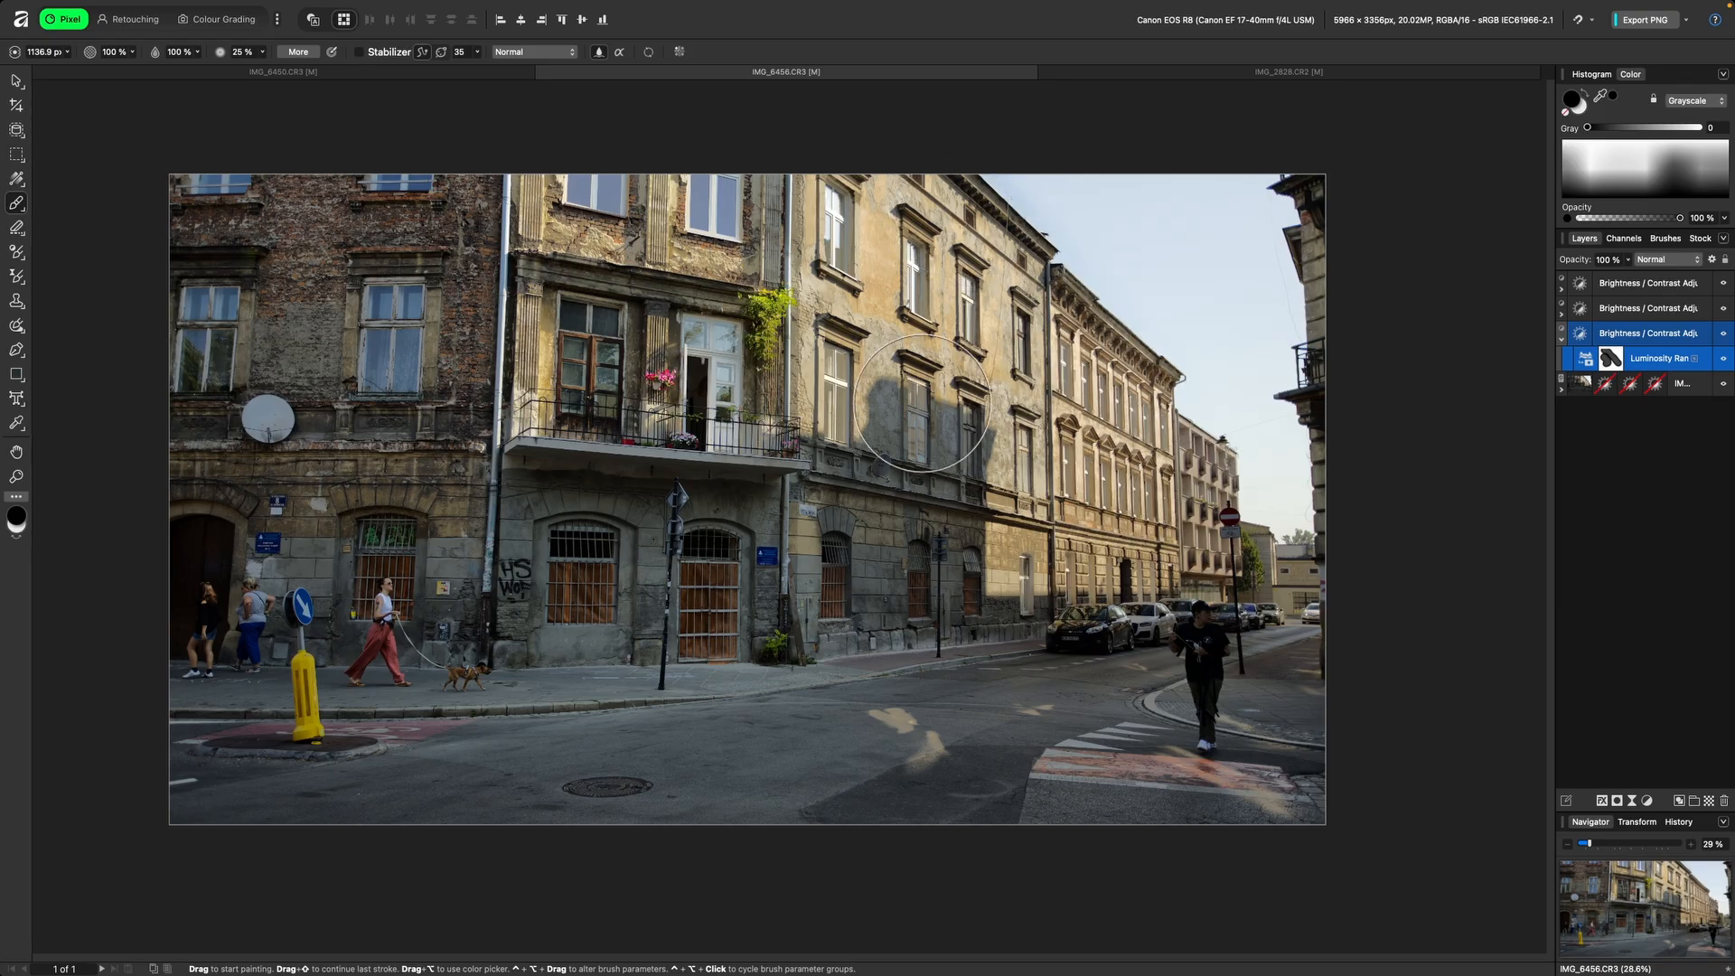
Step: Compare the photo with and without the shadows and highlights Brightness / Contrast adjustments
click(1724, 285)
click(1724, 286)
click(1725, 310)
click(1724, 310)
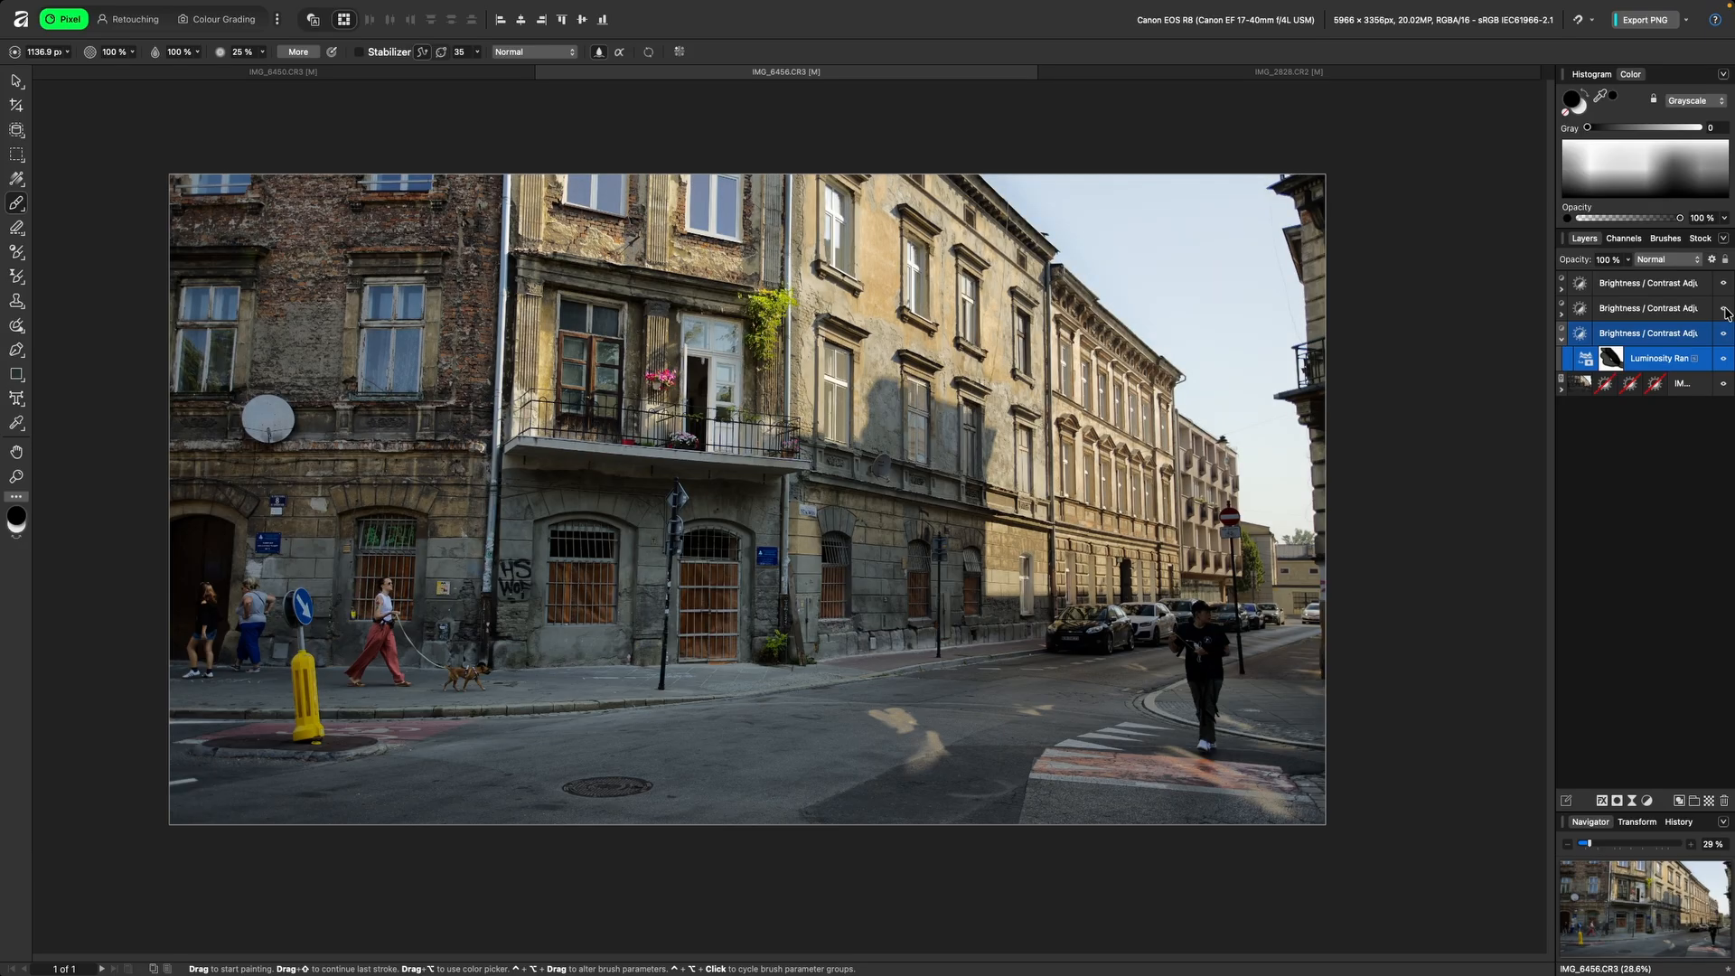
click(1645, 308)
click(1562, 314)
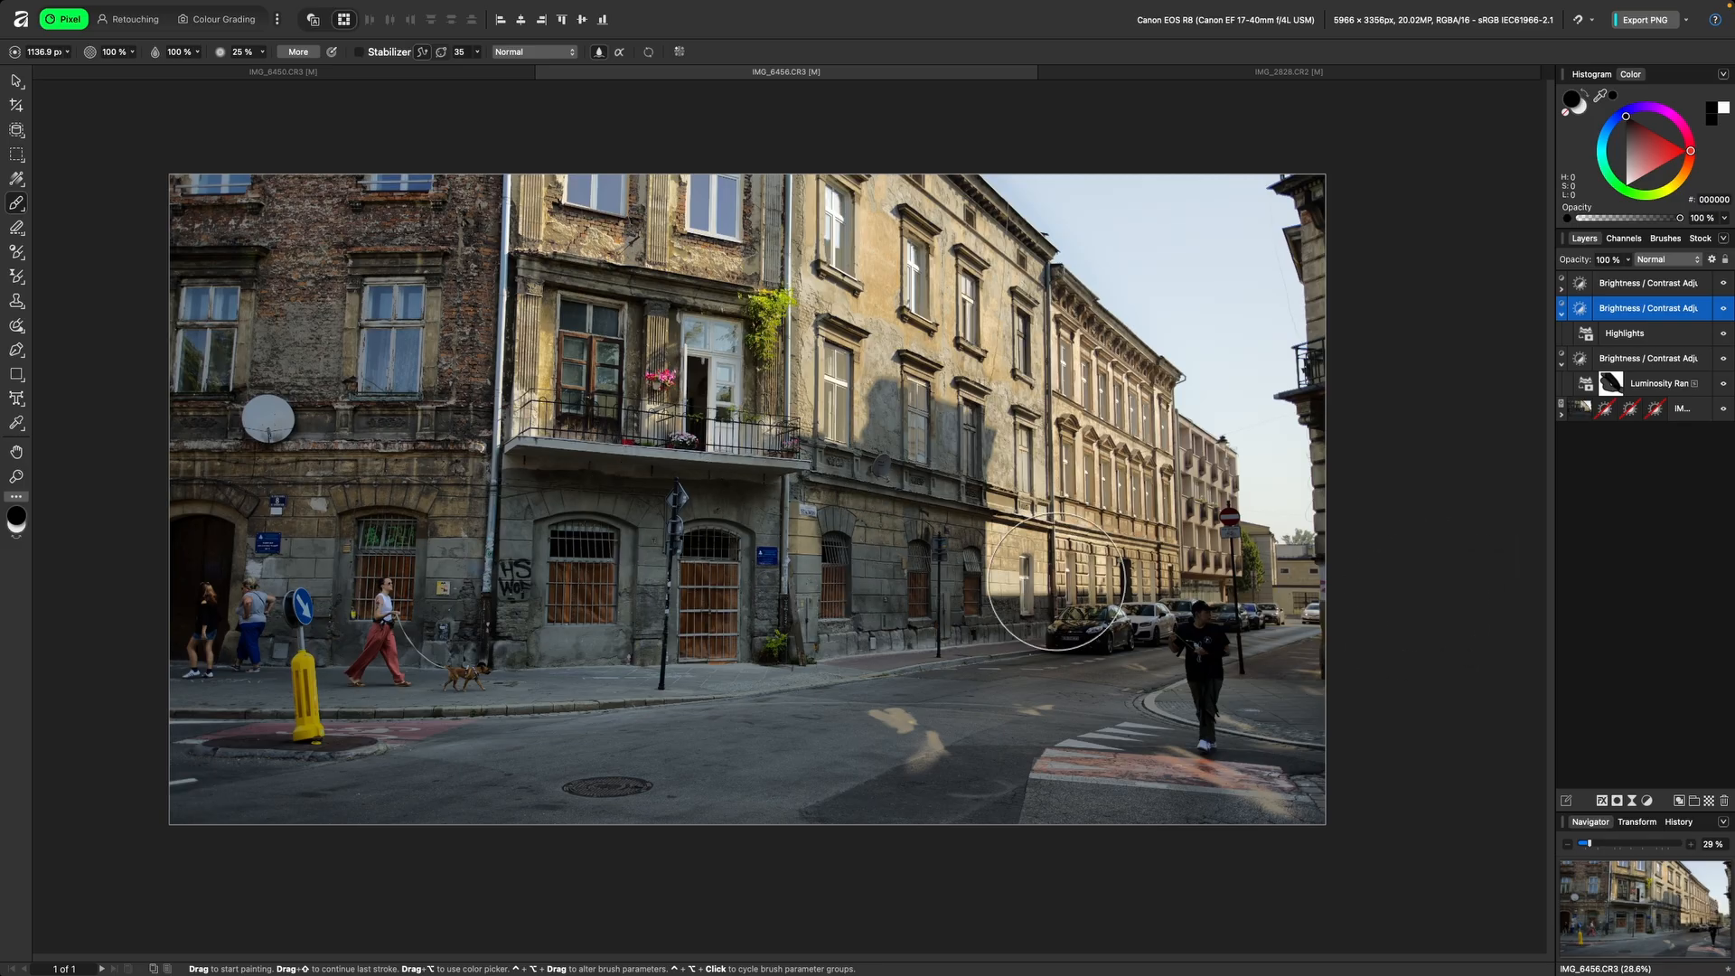
click(1723, 284)
click(1723, 284)
Step: Paint black on the Shadows mask over parts of the shaded building facades with a 309.8 px brush
click(1562, 289)
click(1605, 307)
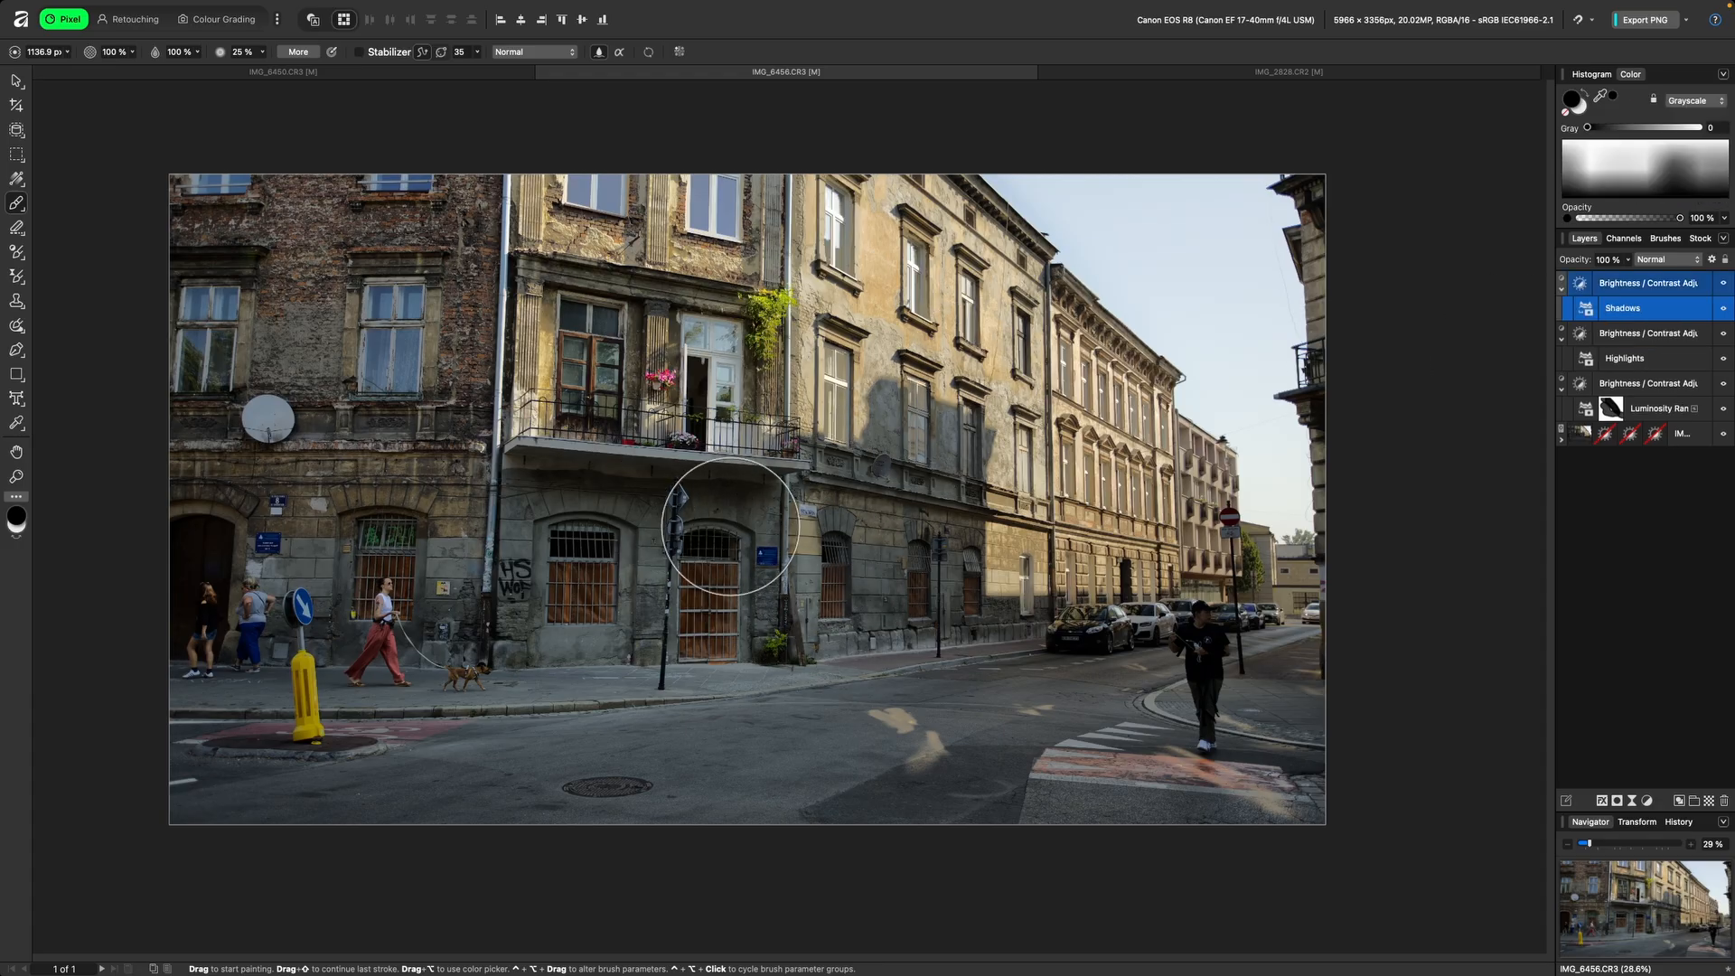
key(bracketleft)
key(bracketleft)
key(bracketleft)
key(bracketleft)
key(bracketleft)
key(bracketleft)
key(bracketleft)
key(bracketleft)
key(bracketleft)
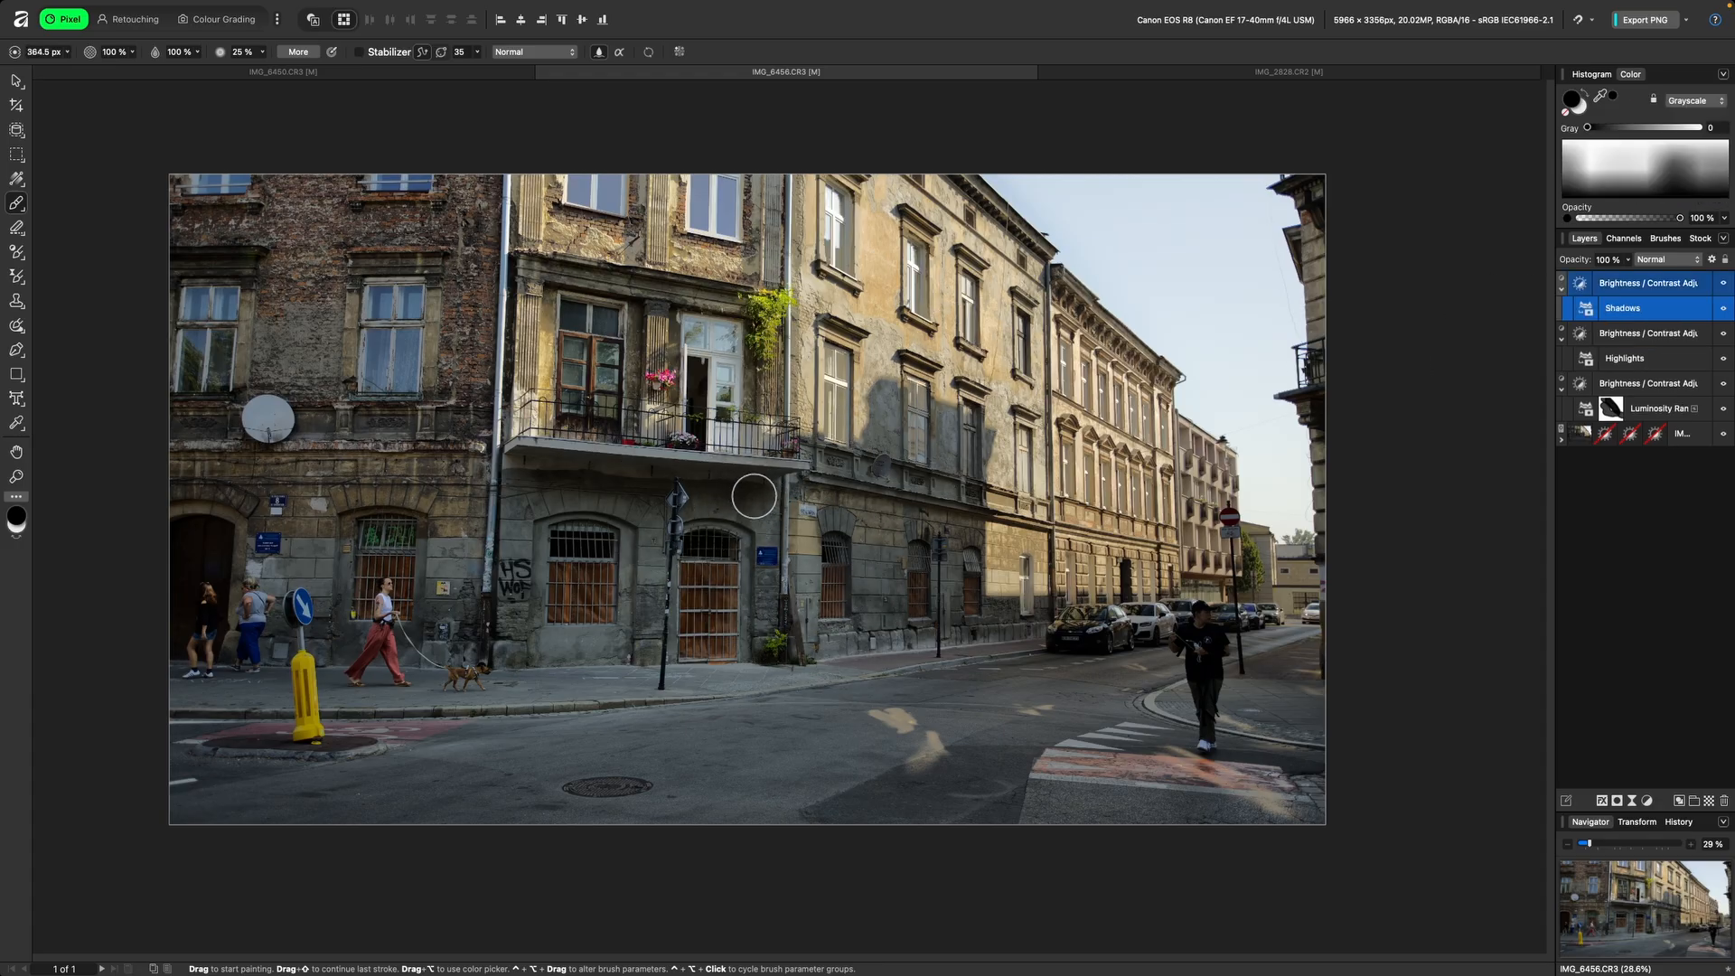
key(bracketleft)
mouse_move(528, 474)
mouse_down()
mouse_move(540, 499)
mouse_move(390, 483)
mouse_move(469, 482)
mouse_up()
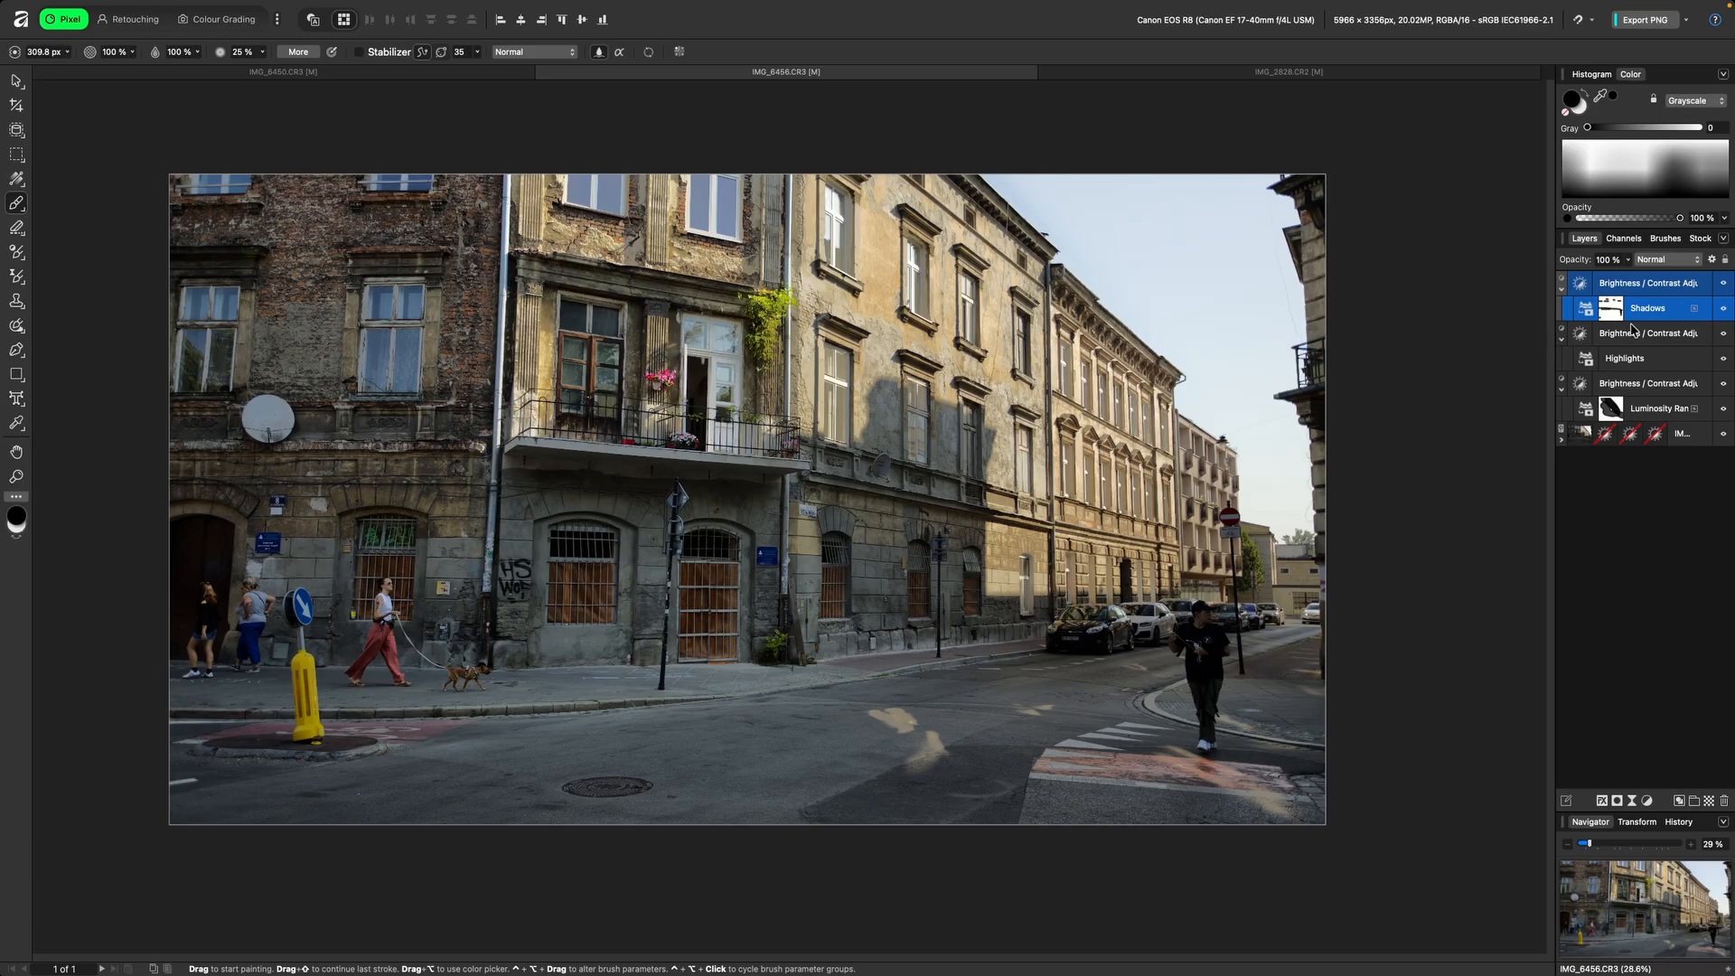
Step: Collapse the three Brightness / Contrast adjustments and compare the photo with all of them hidden and shown
click(1561, 290)
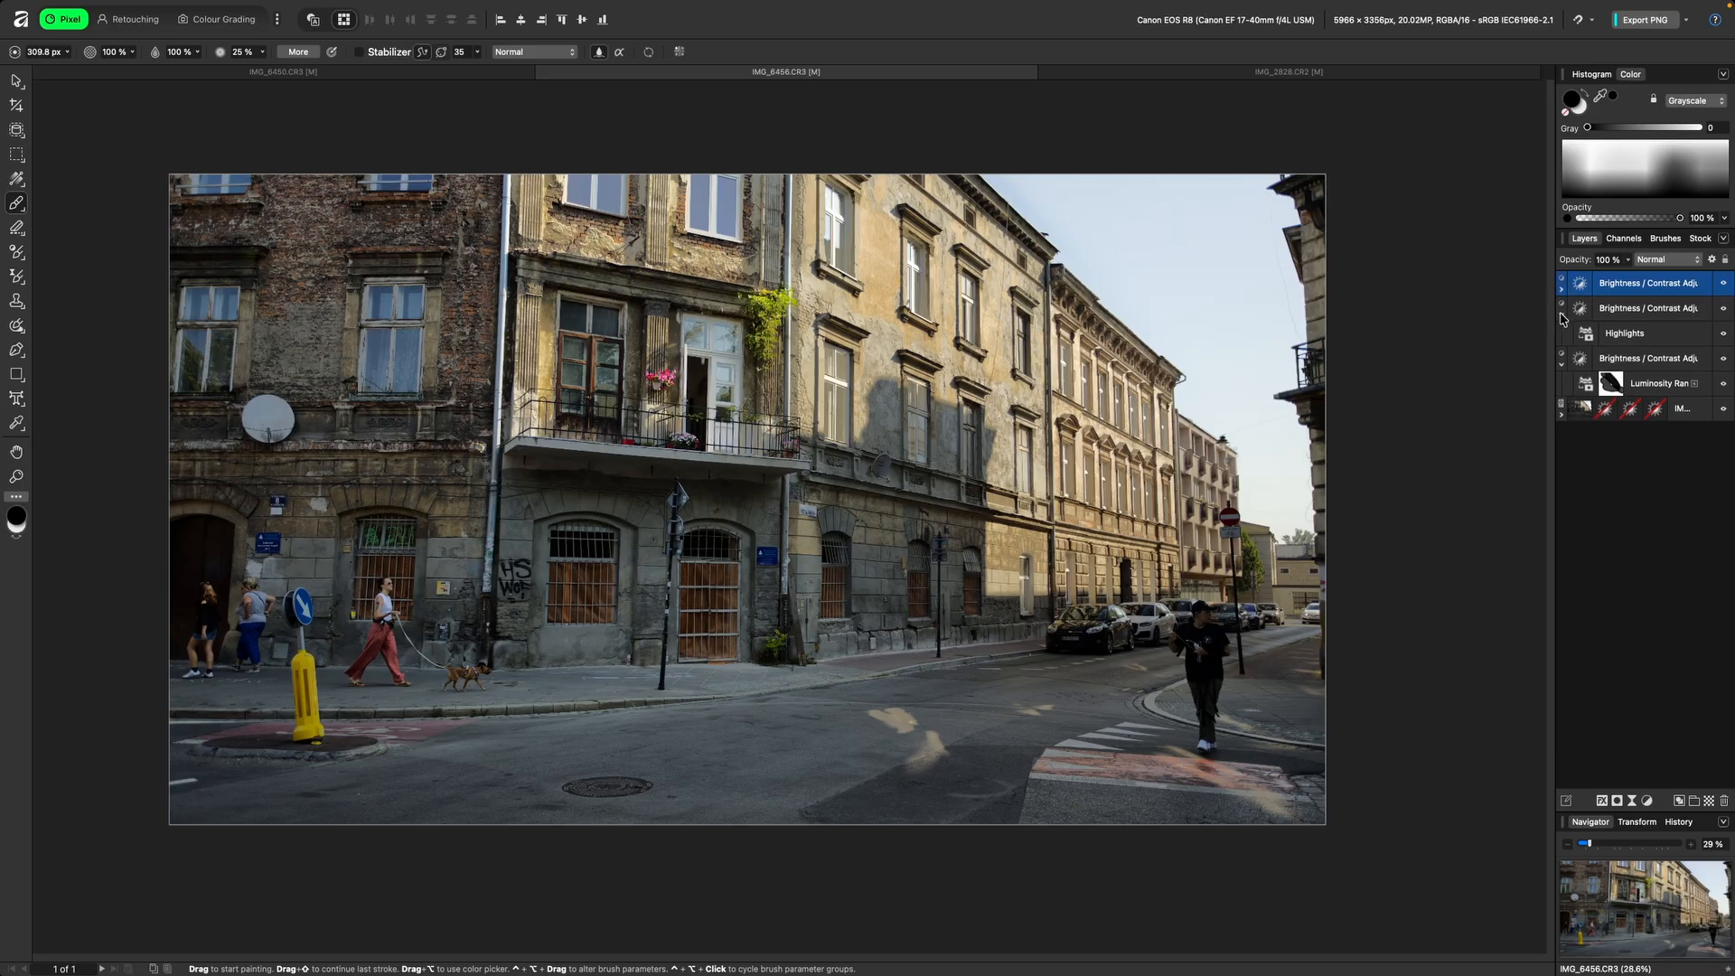
click(1560, 315)
click(1561, 340)
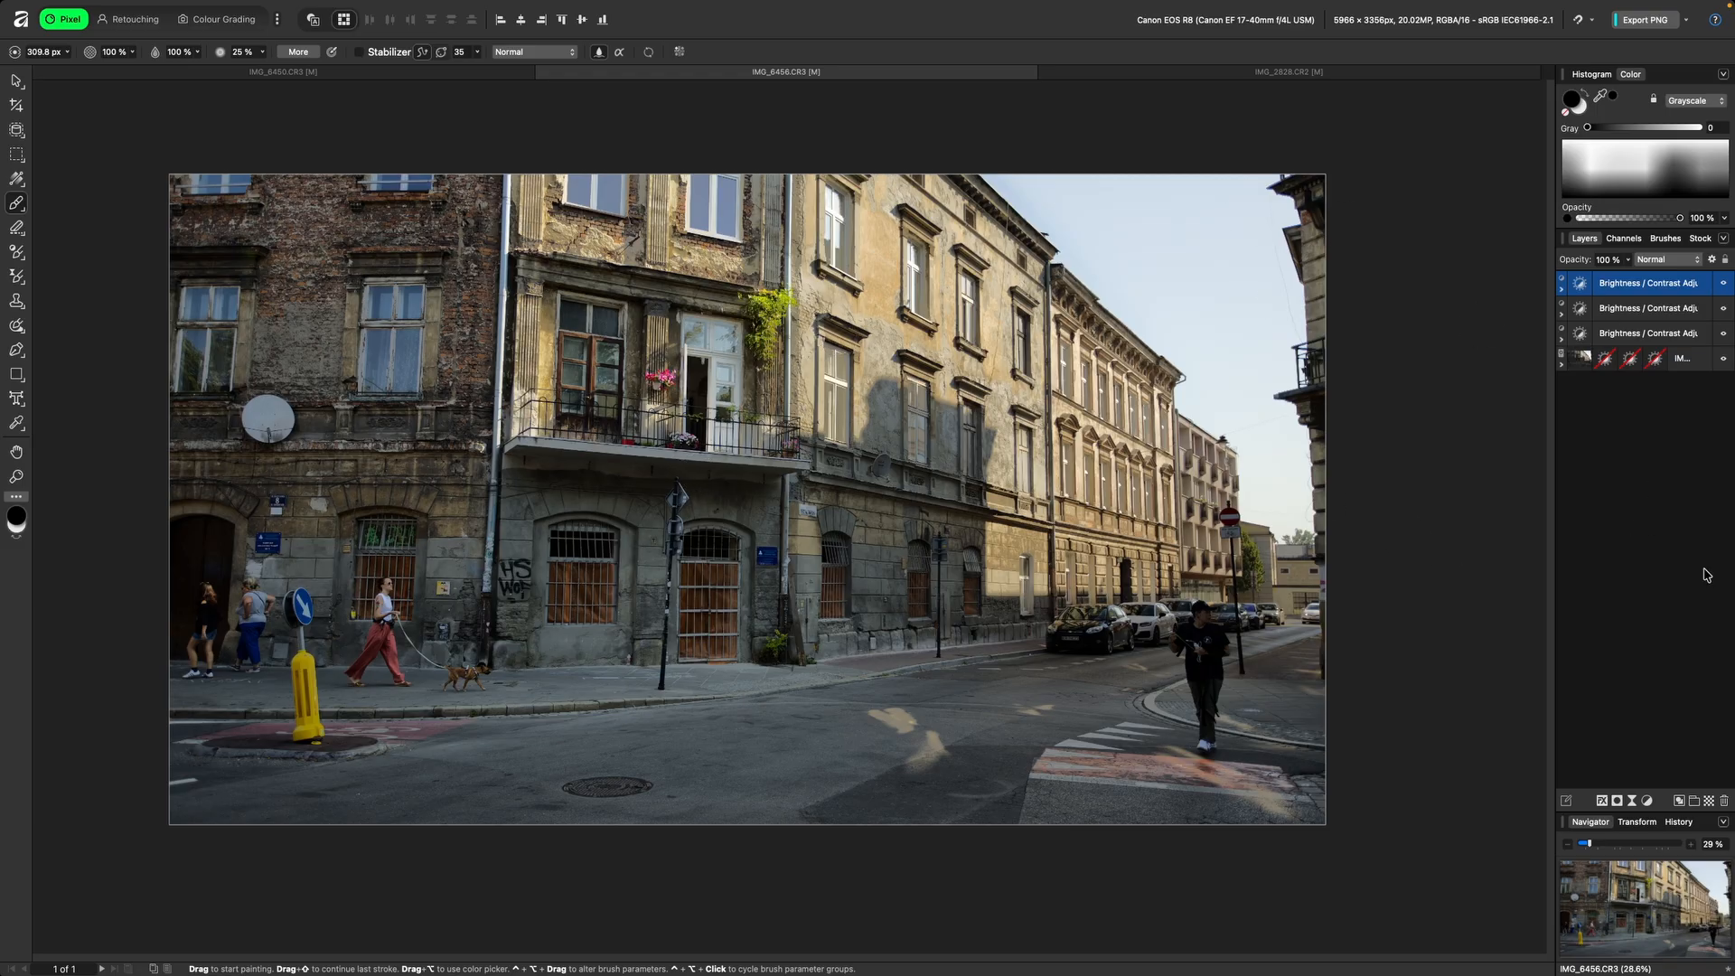
click(1683, 334)
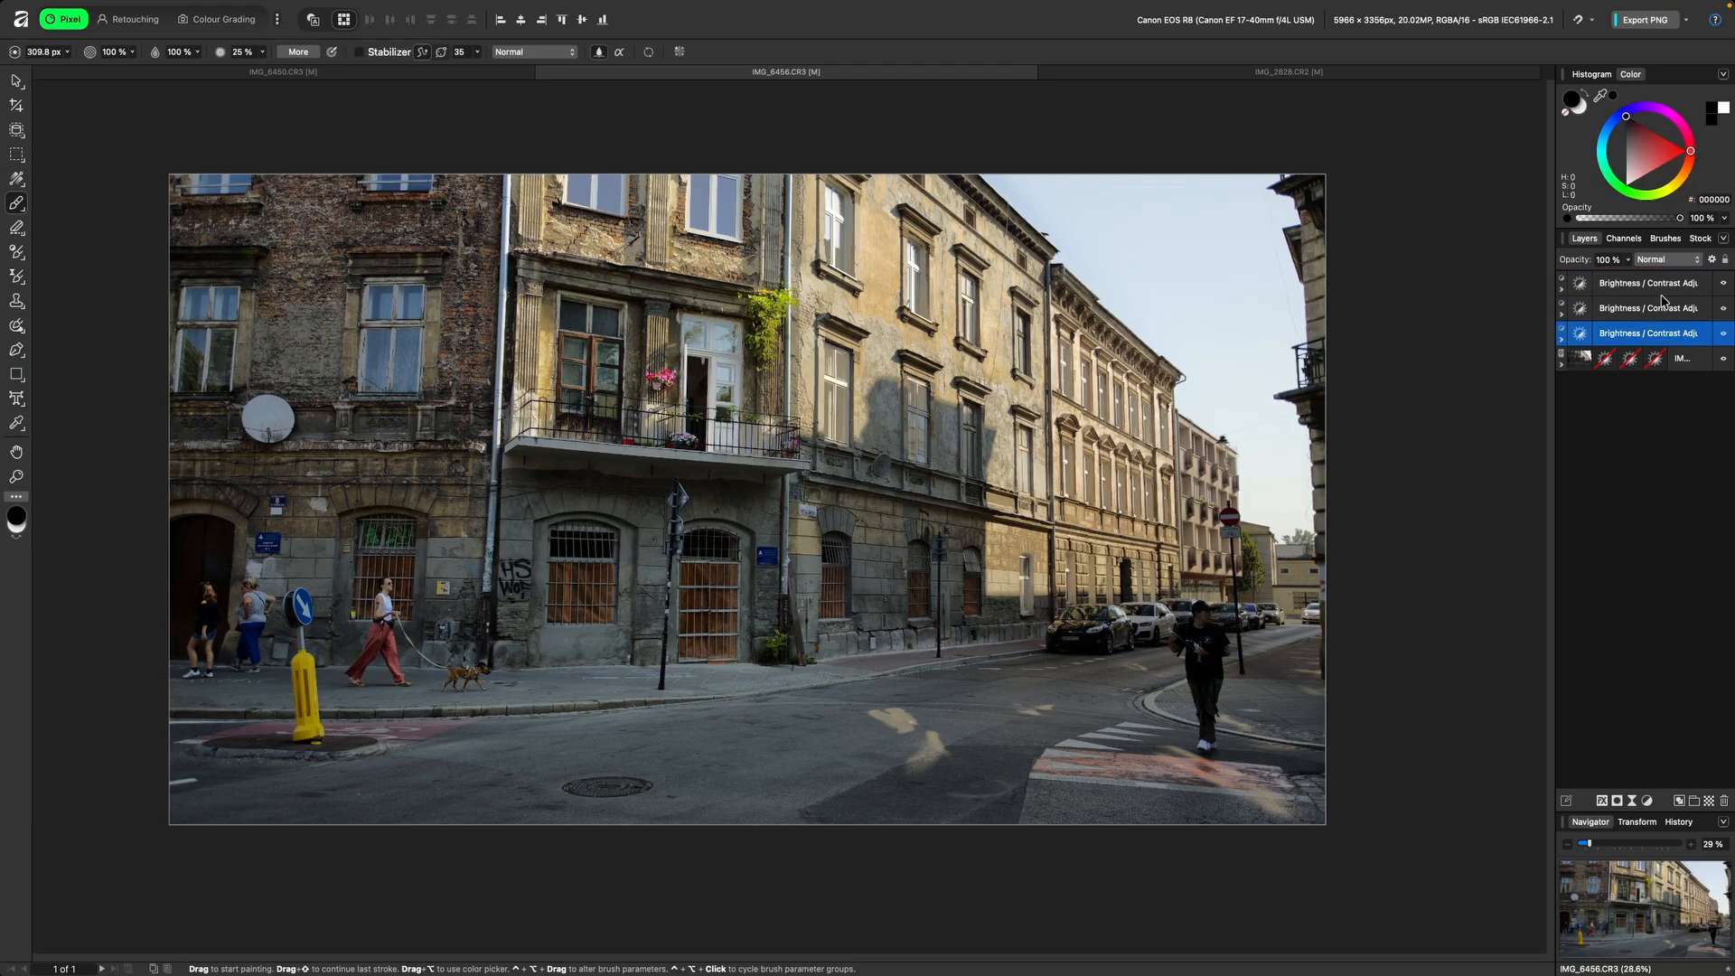
shift+click(1666, 287)
click(1724, 284)
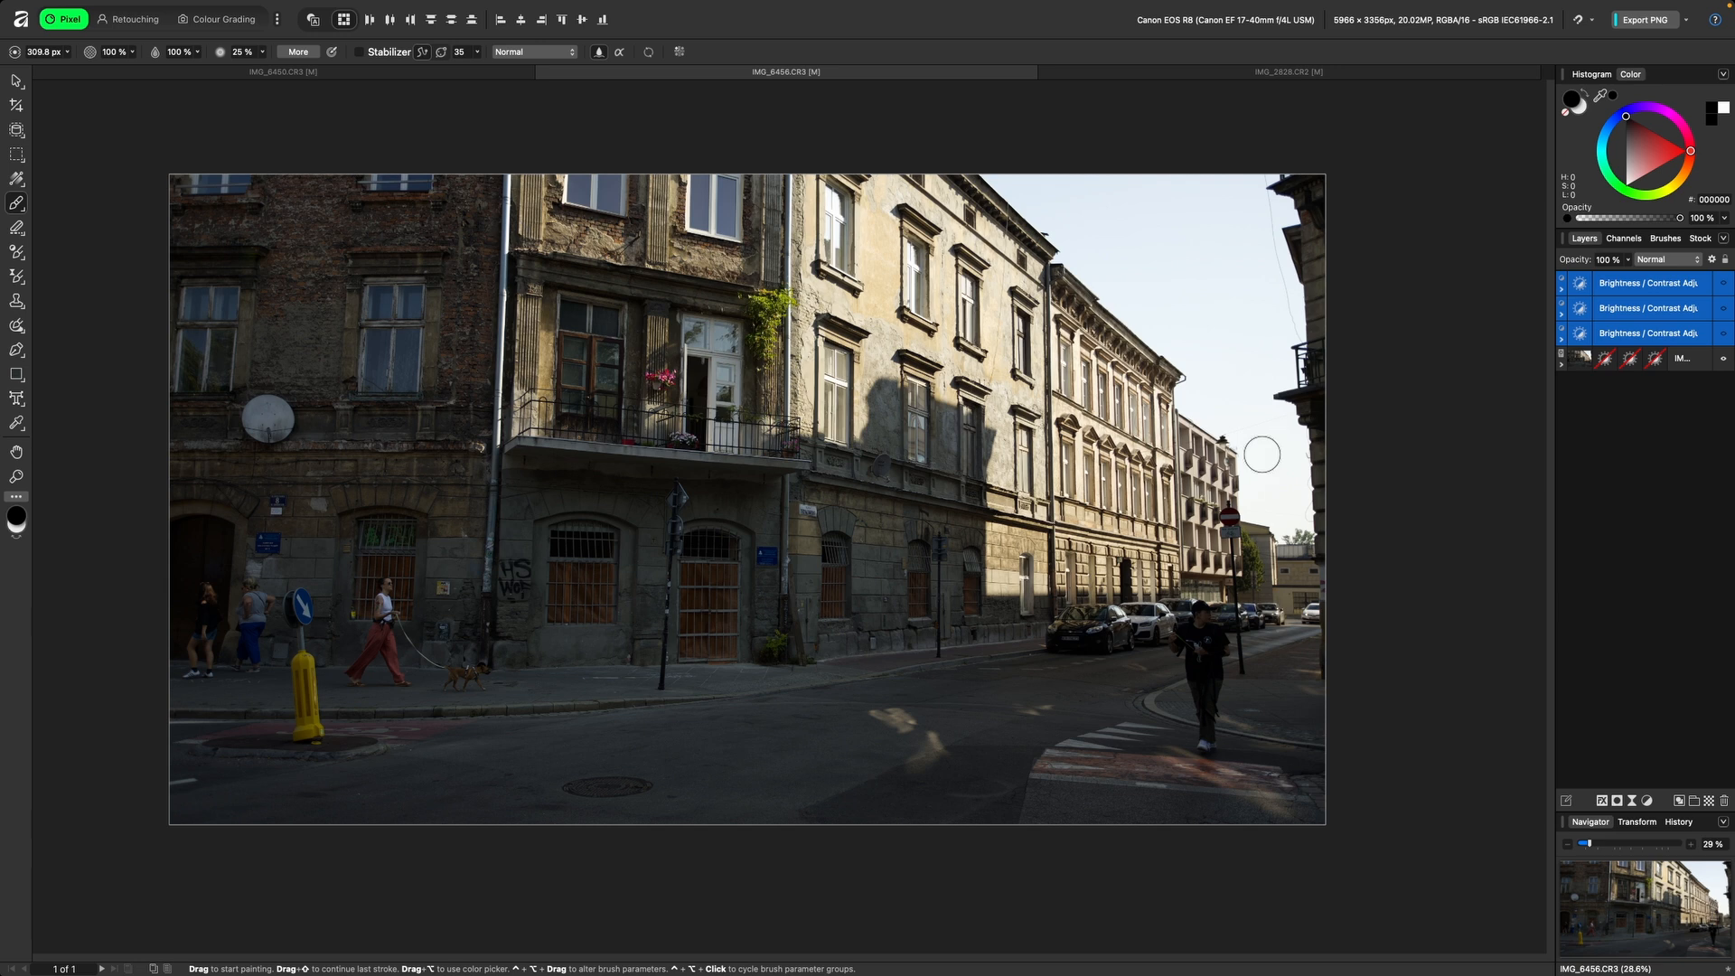
scroll(1262, 454, right, 1)
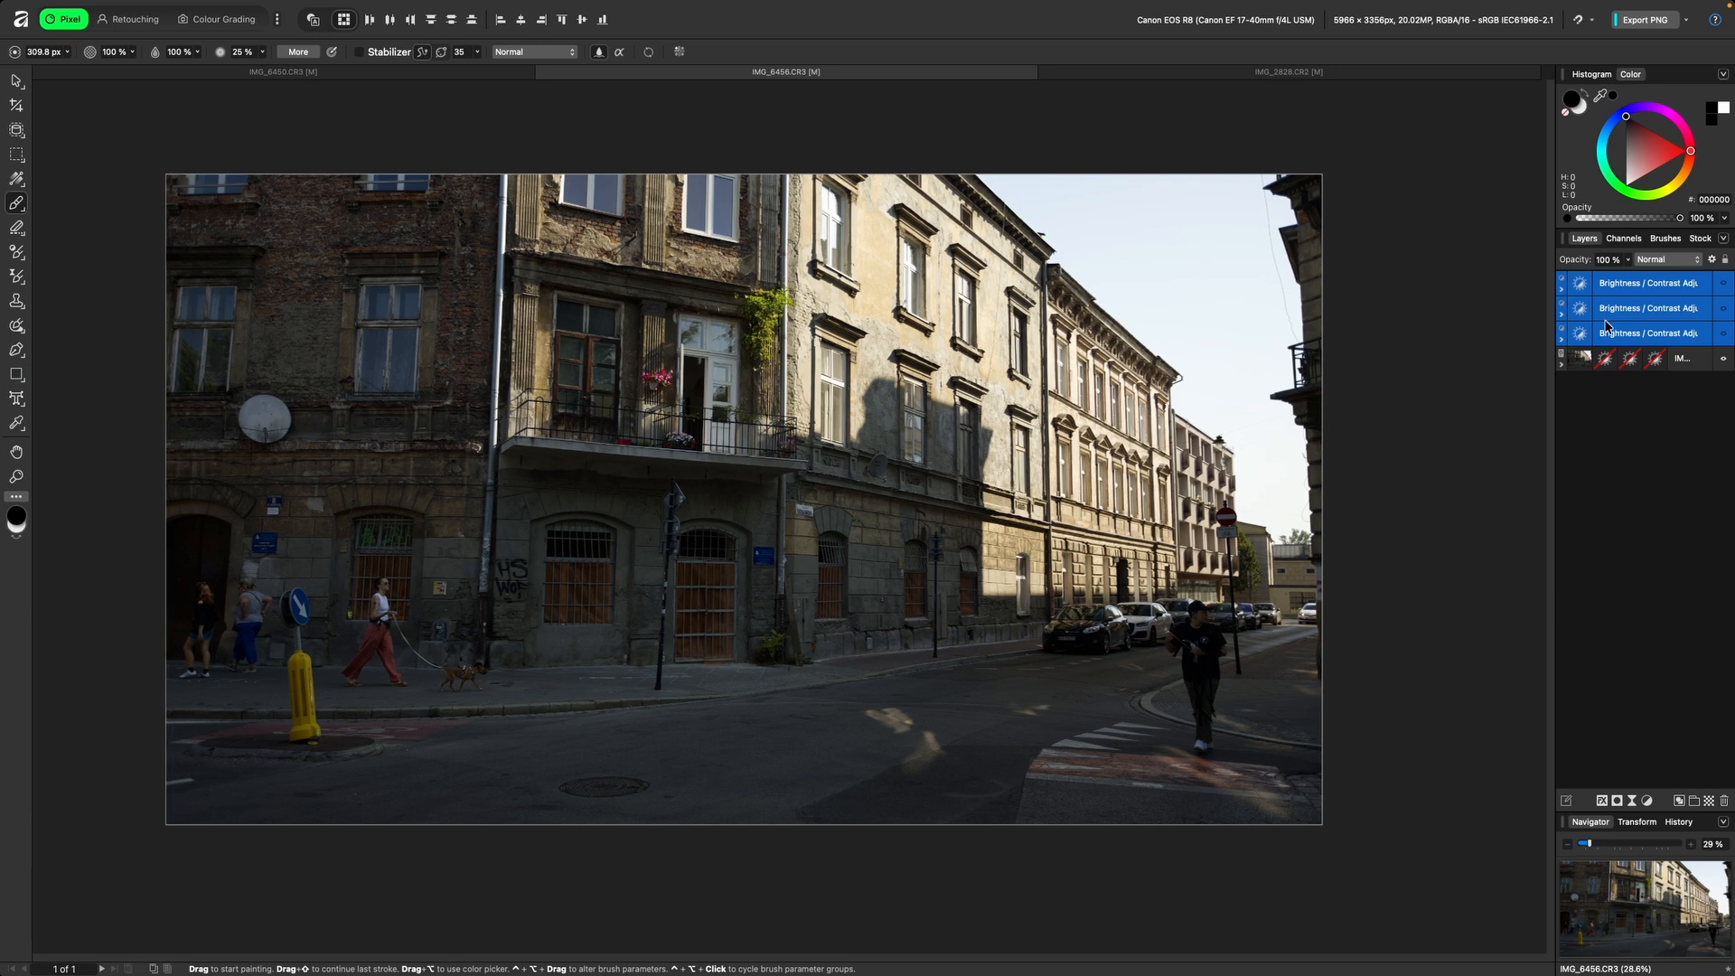
click(1726, 335)
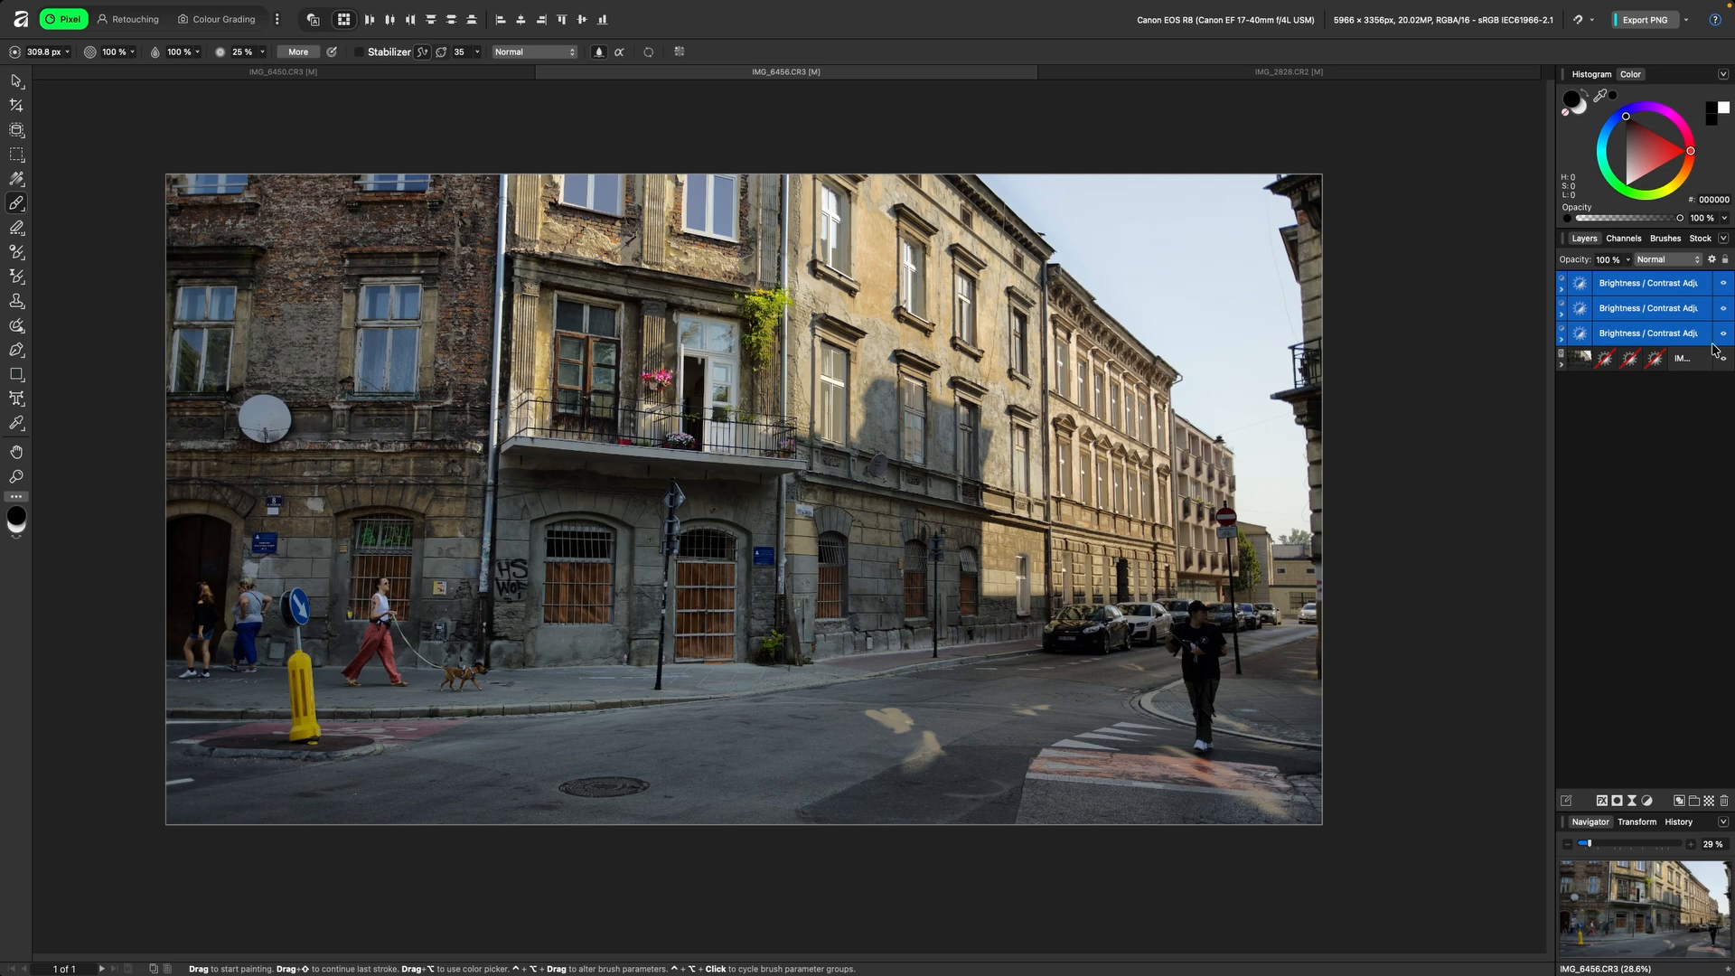
Step: Hide the three Brightness / Contrast adjustments above the photo and show its nested Midtones, Shadows and Highlights adjustments
click(1562, 365)
click(1722, 333)
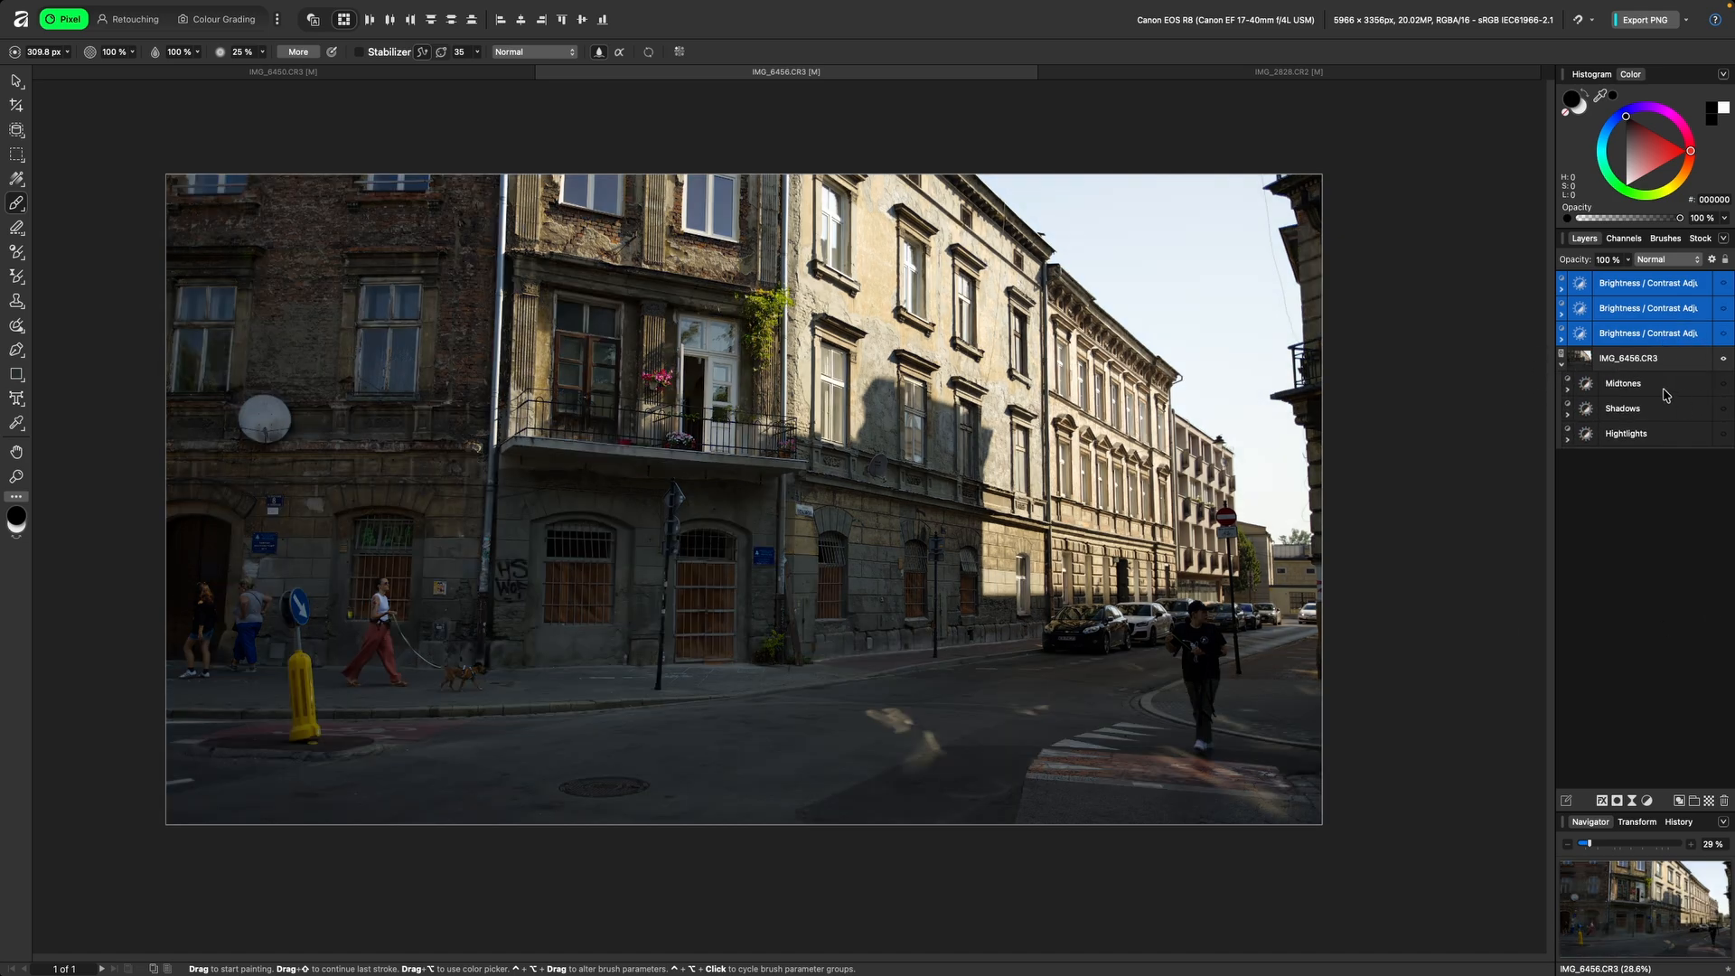
click(1664, 390)
shift+click(1651, 438)
click(1724, 435)
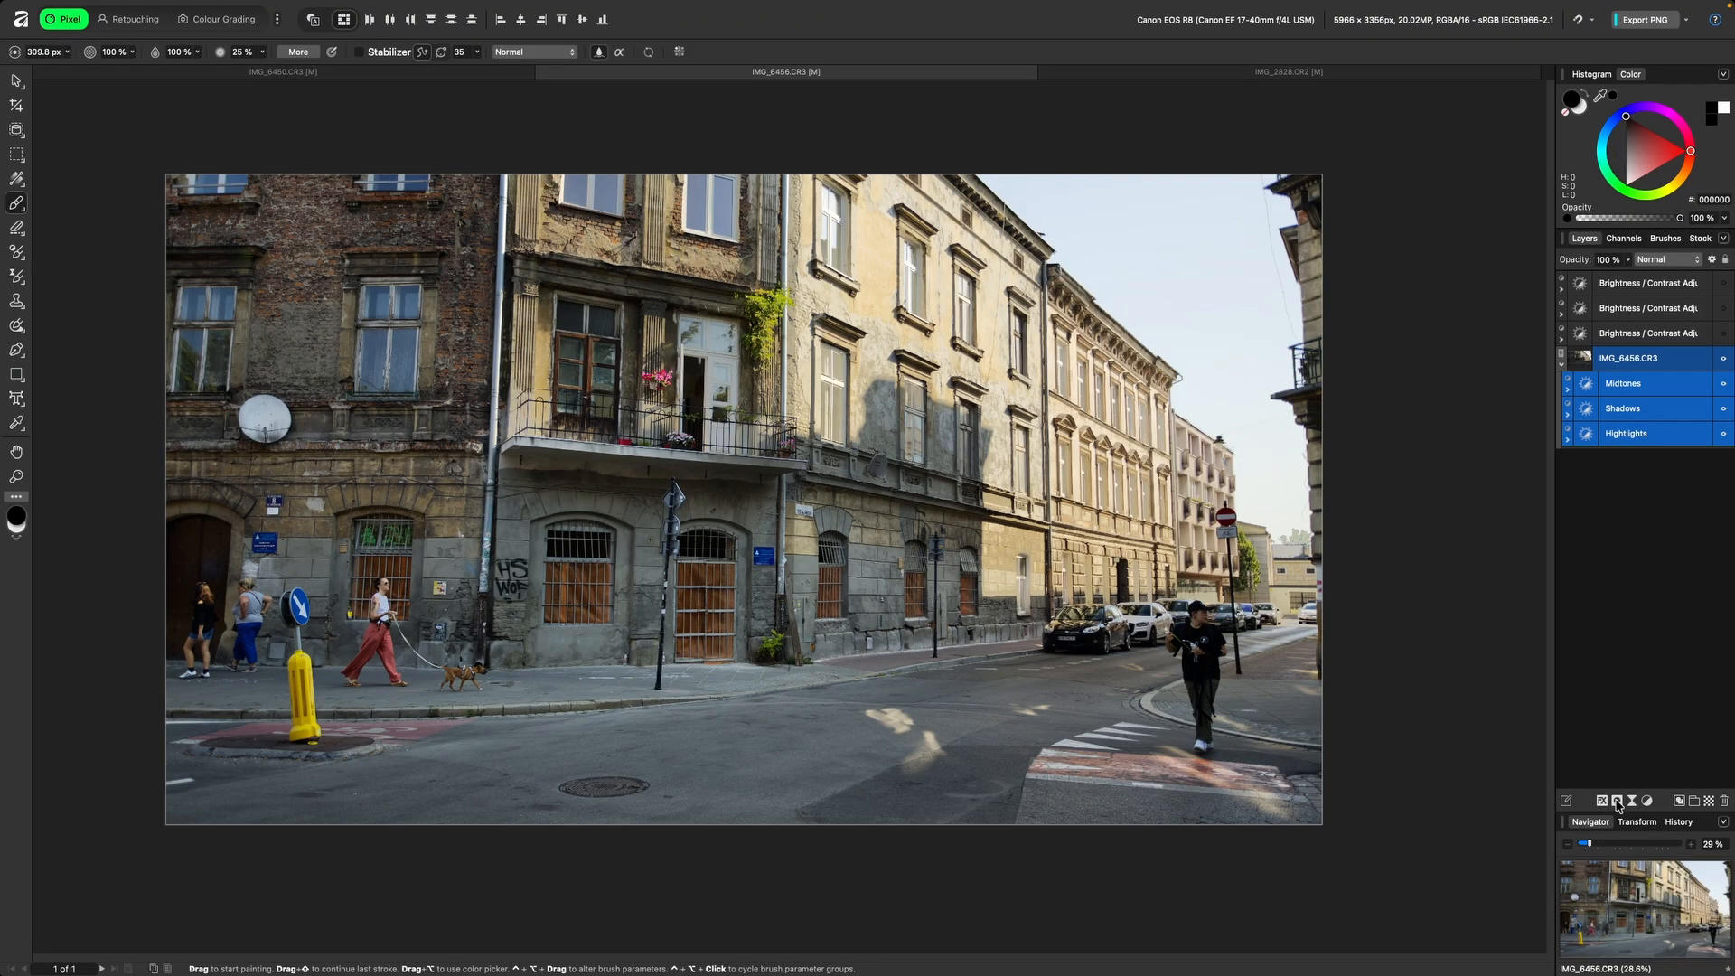
Step: Add a live Luminosity Range Mask above the IMG_6456.CR3 layer and shape its curve to reduce the shadows while keeping the highlights
click(1617, 801)
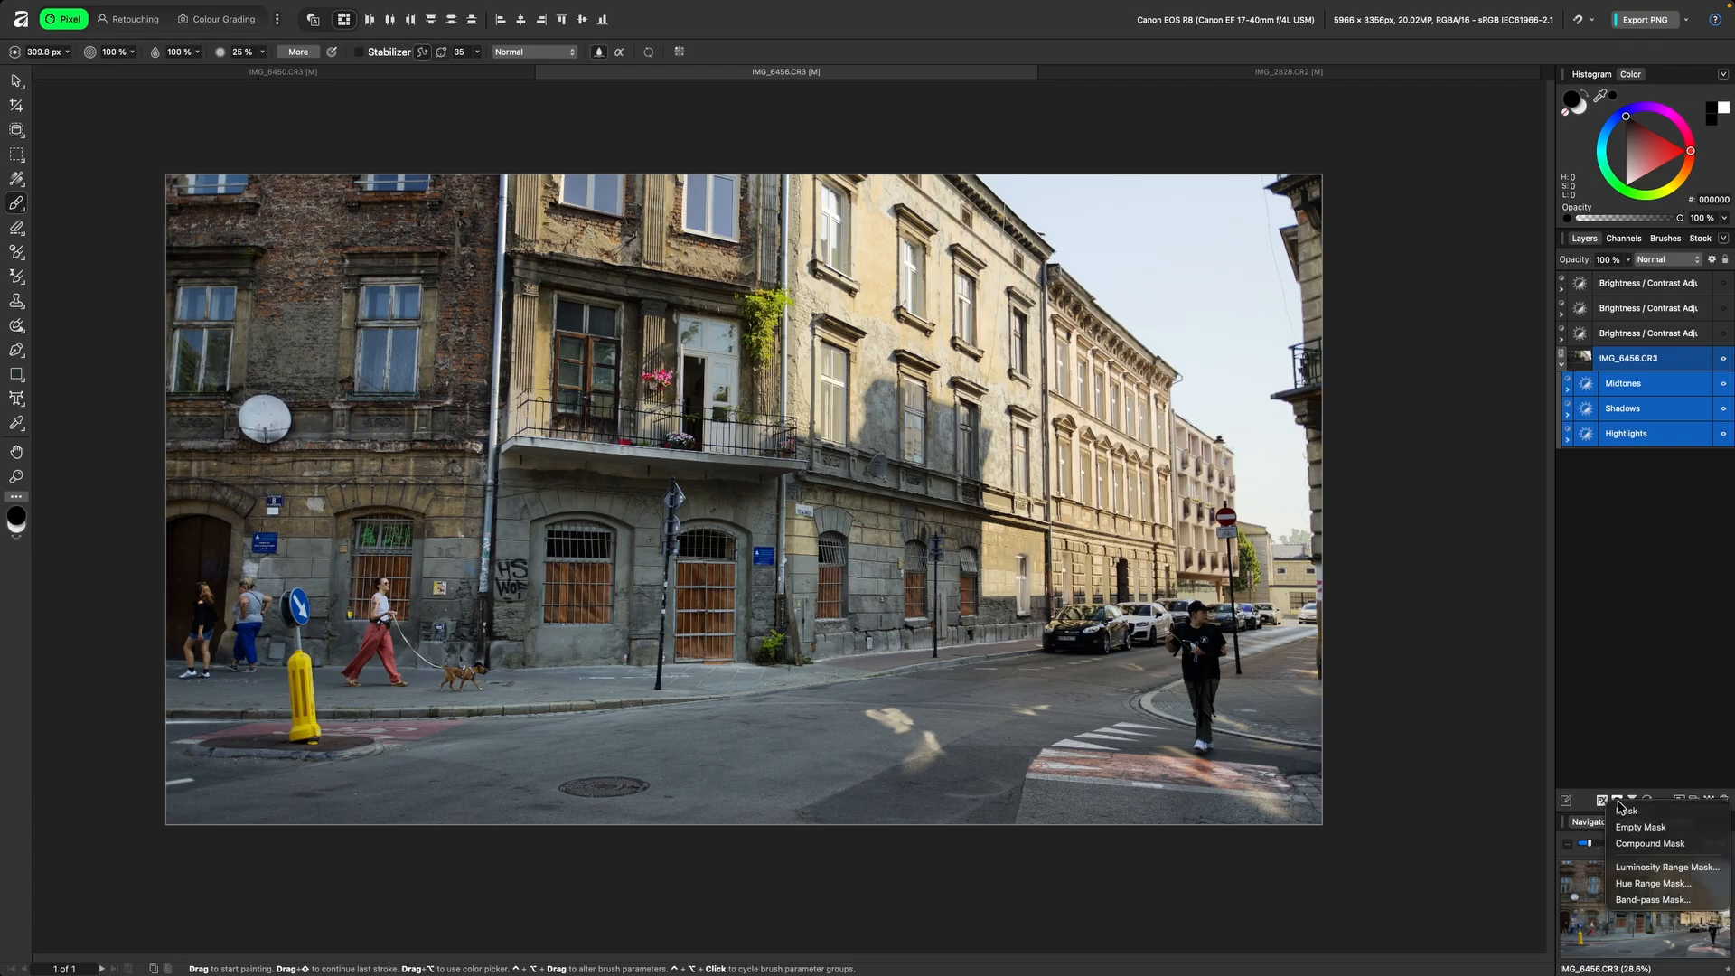
click(1701, 874)
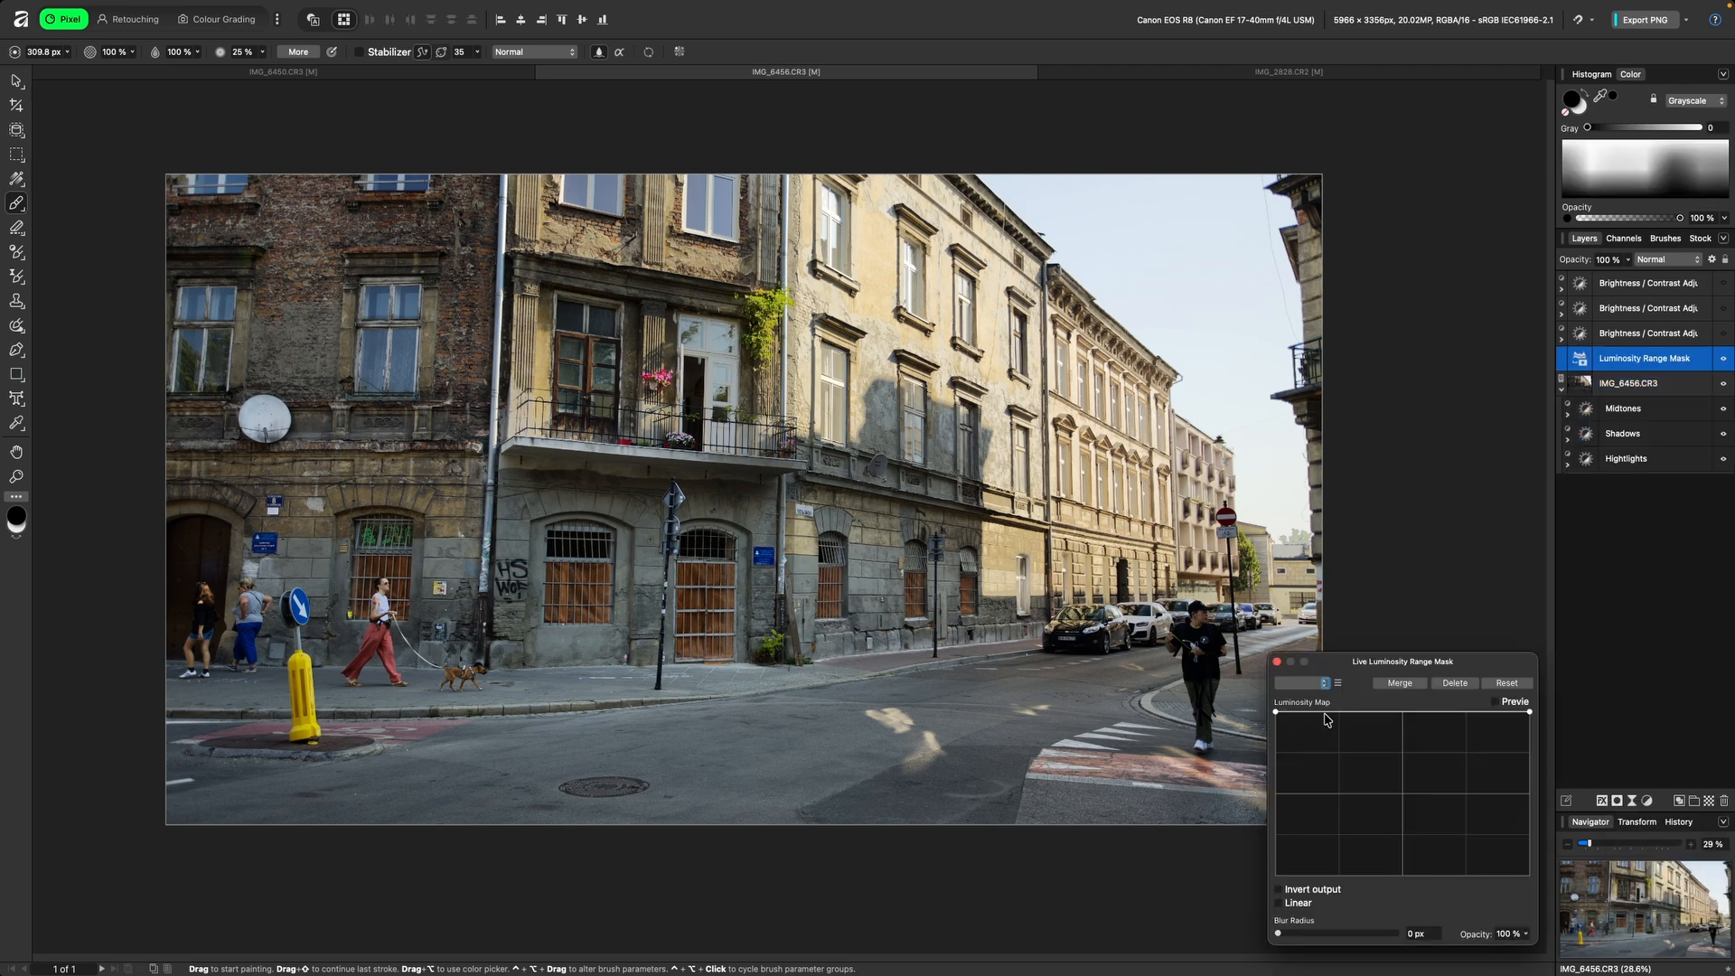
drag(1277, 713, 1345, 795)
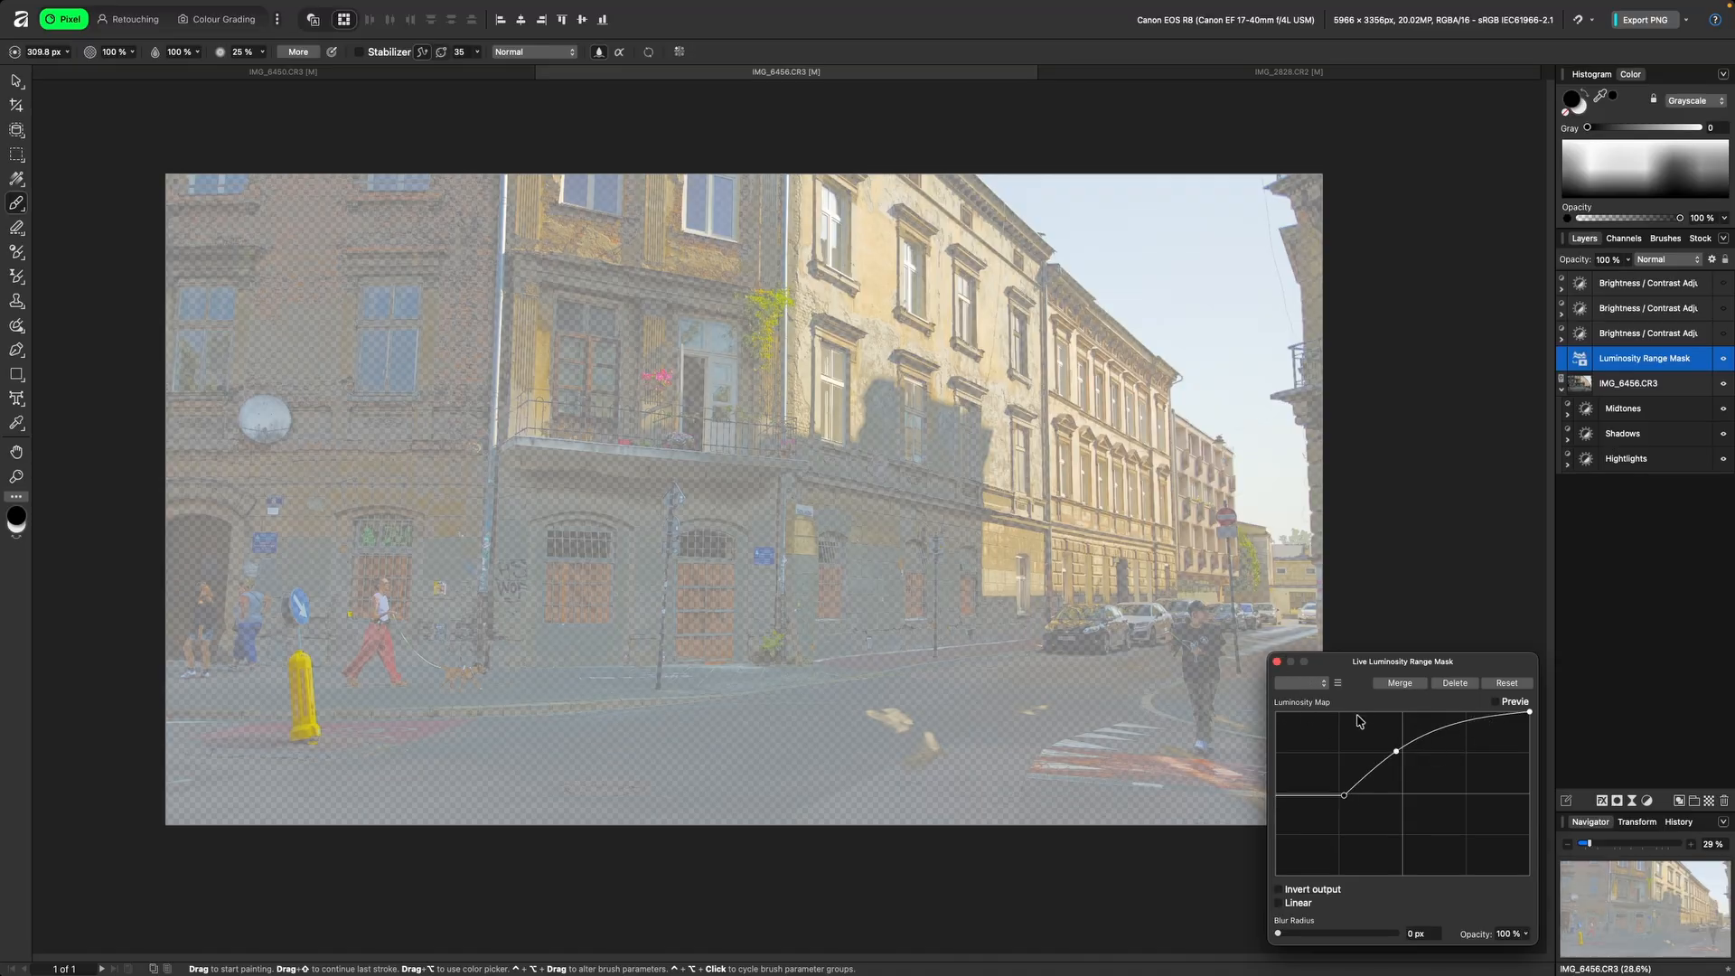
drag(1456, 724, 1456, 763)
drag(1336, 795, 1343, 873)
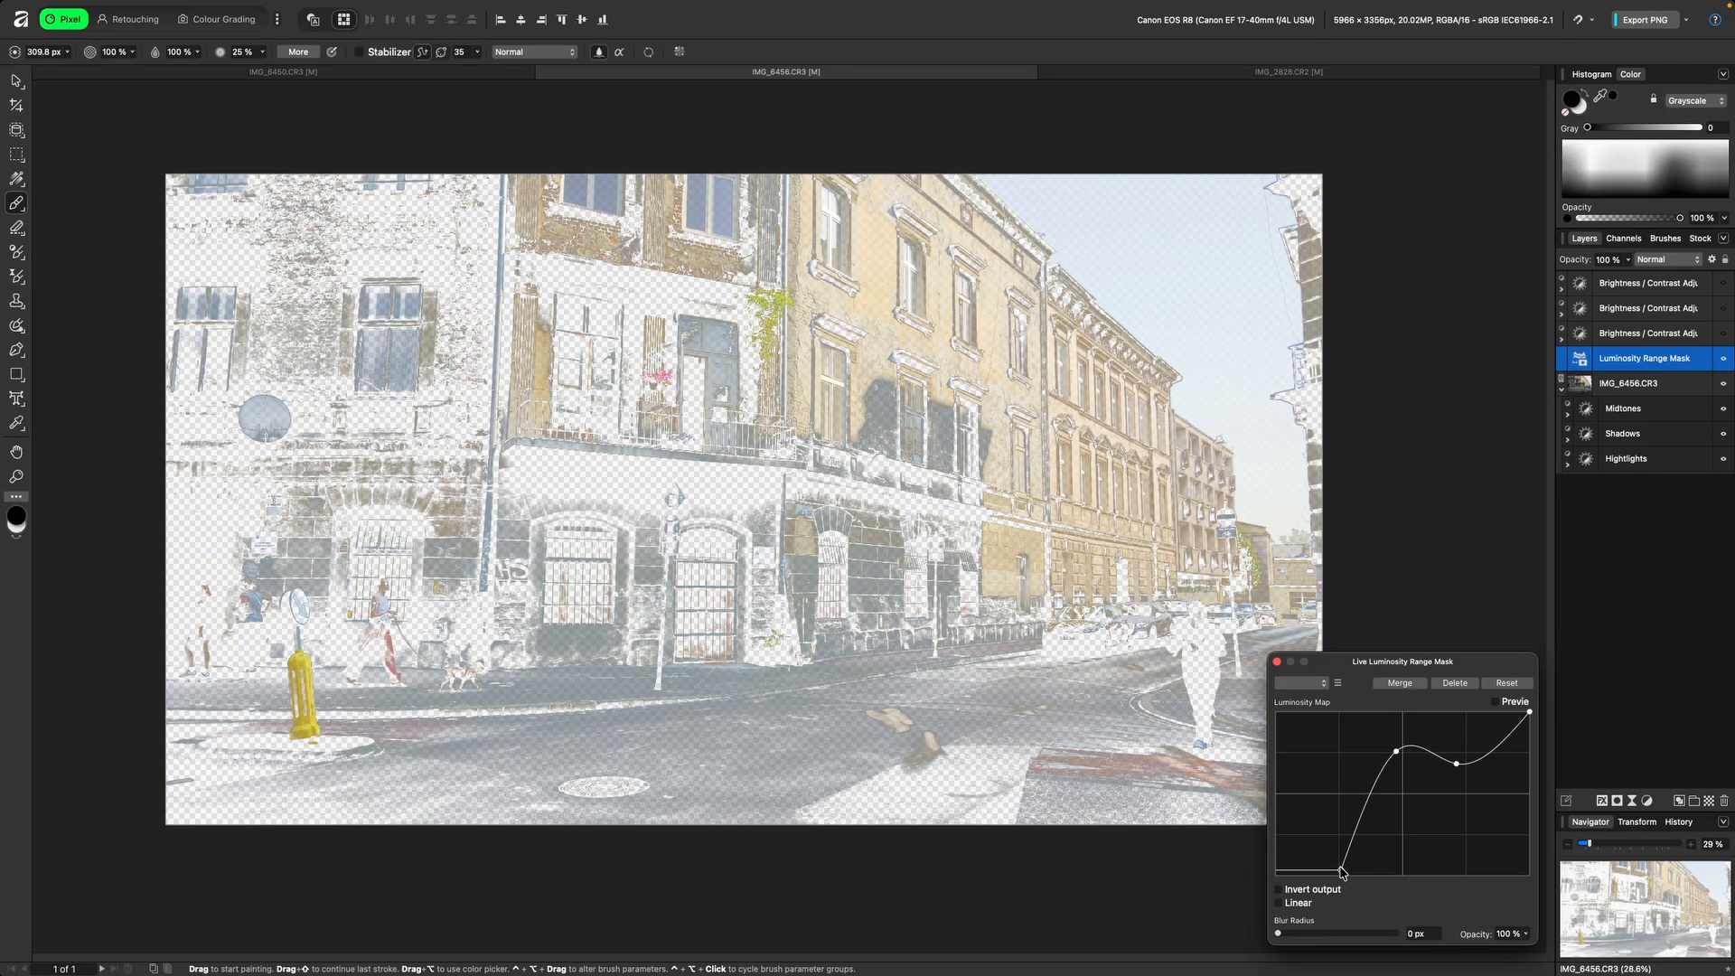
drag(1396, 756, 1436, 758)
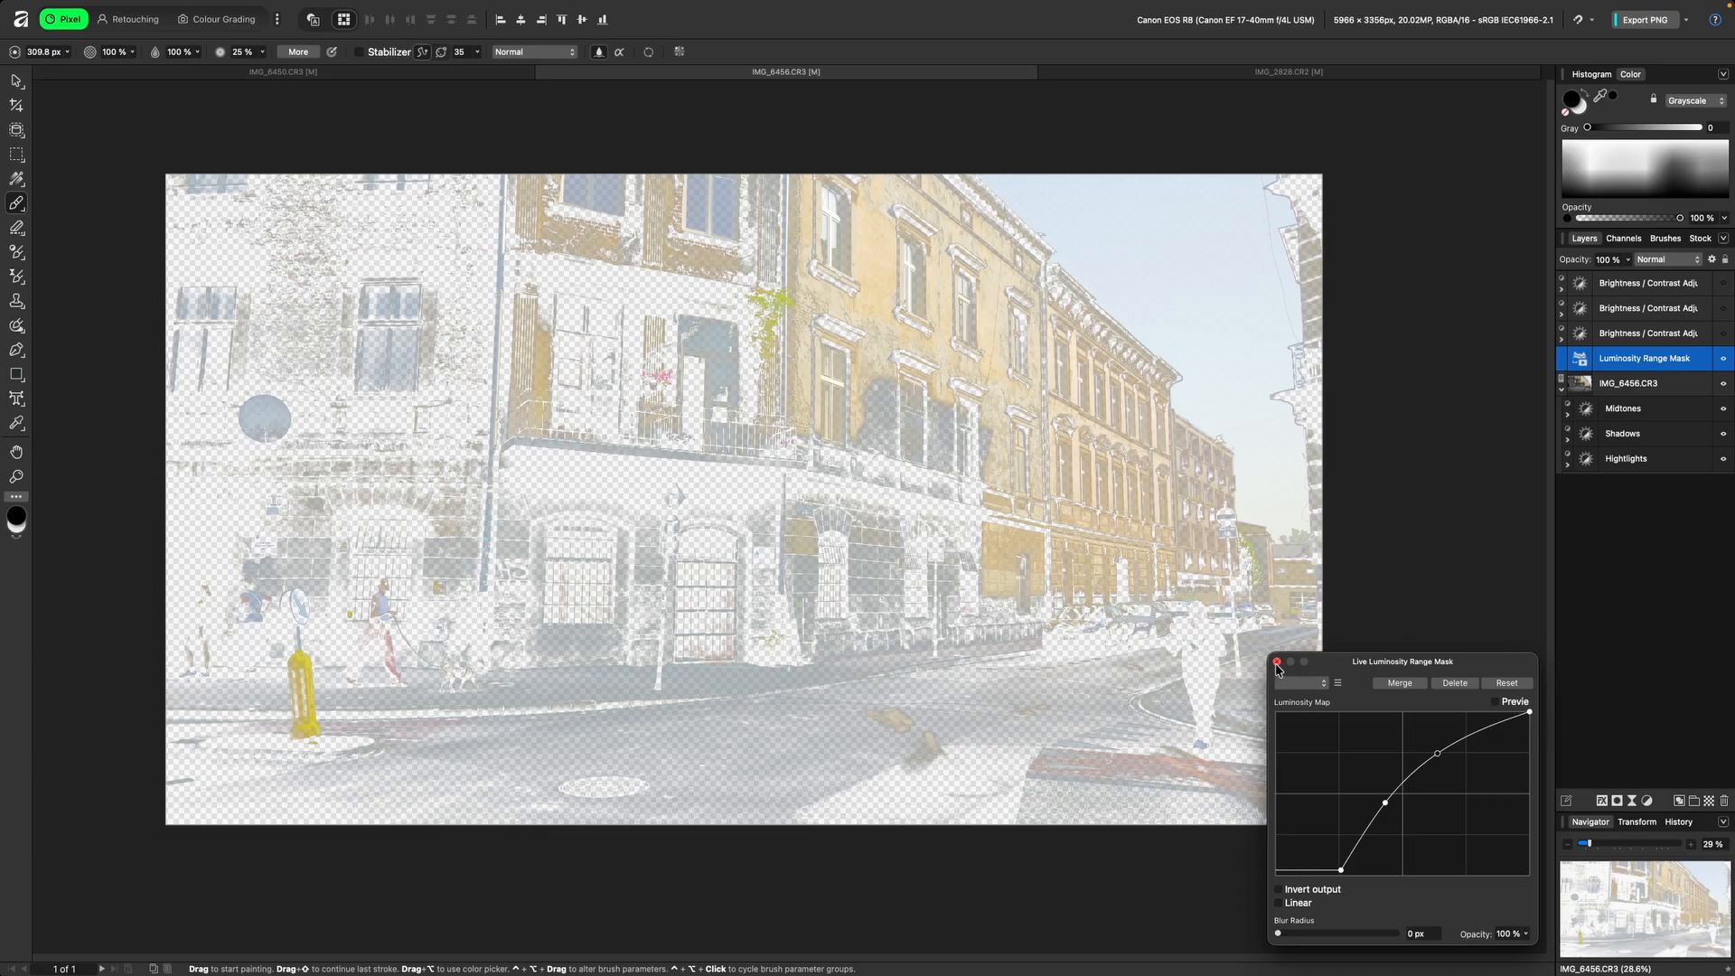
drag(1341, 870, 1329, 847)
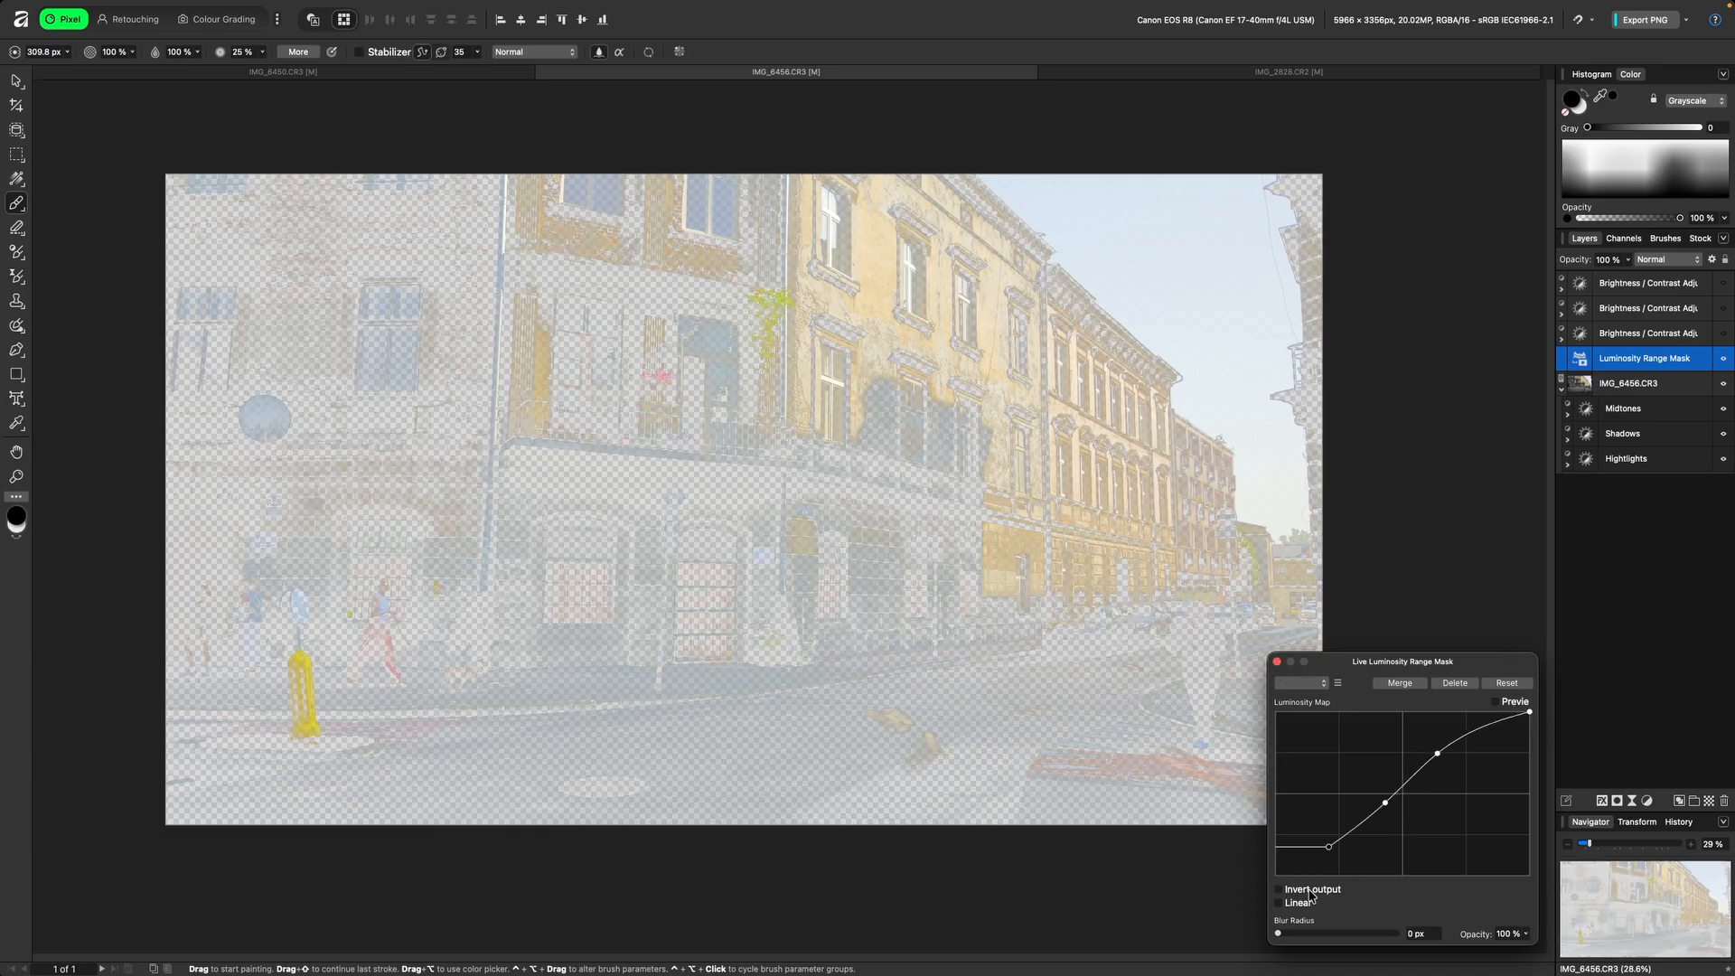
Step: Try the Invert output and Linear options on the luminosity mask, switching each one back off
click(1311, 893)
click(1312, 893)
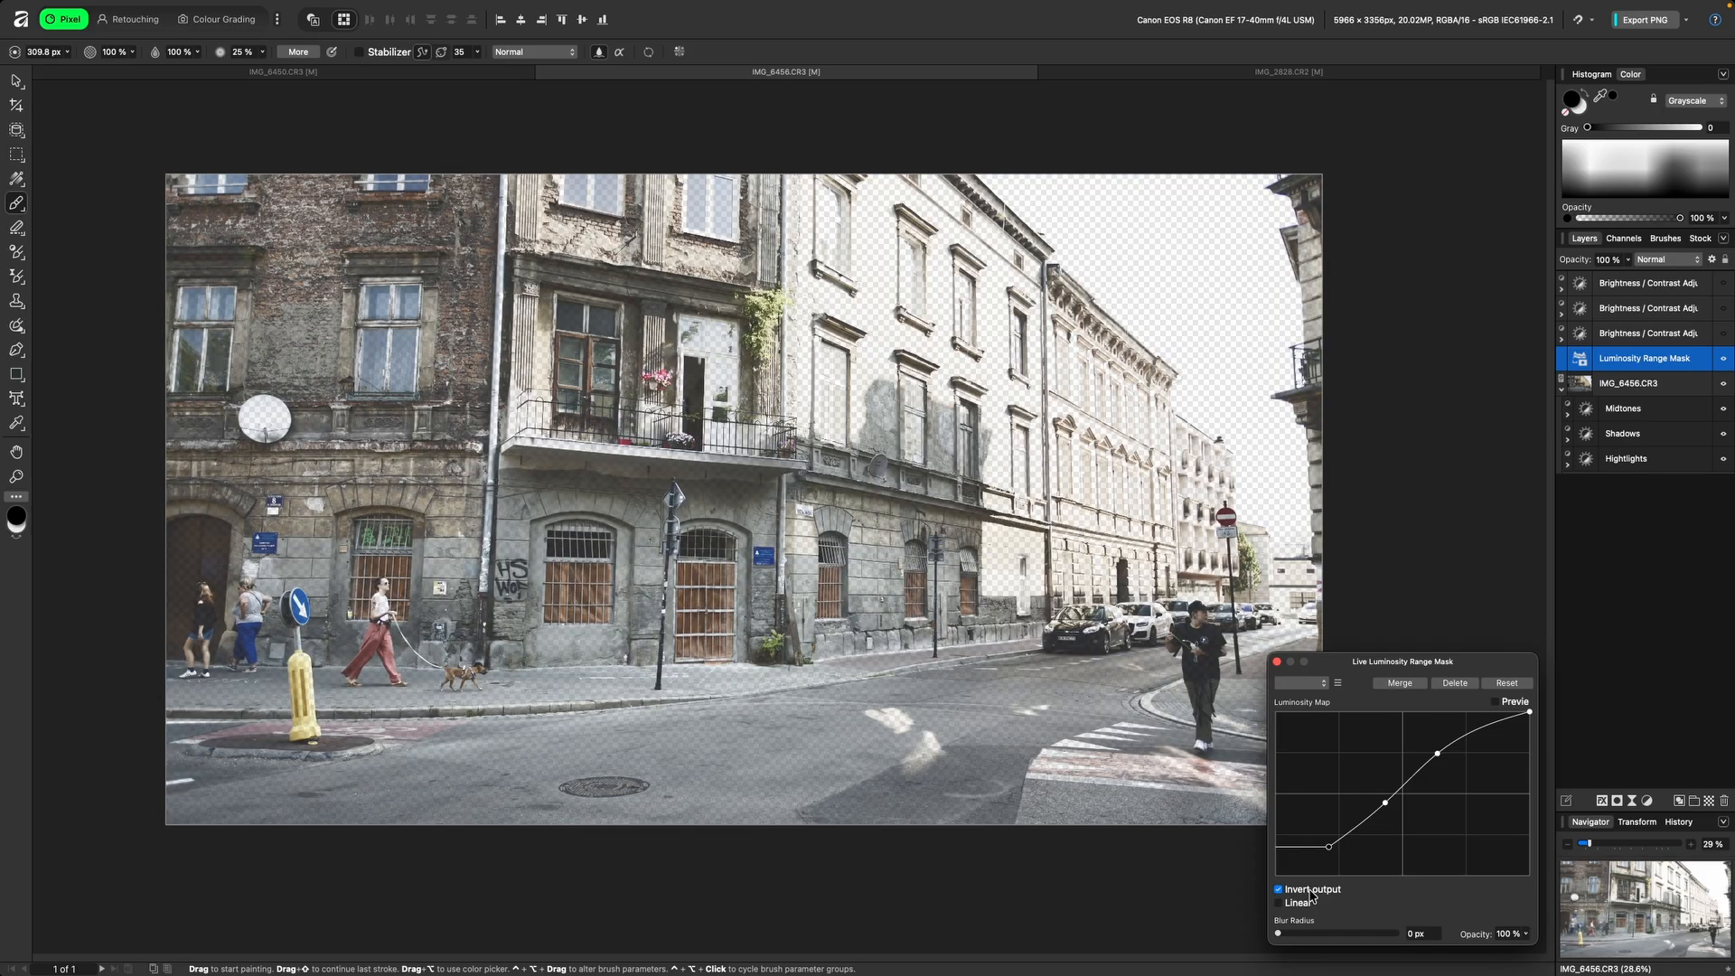
click(1311, 893)
click(1302, 904)
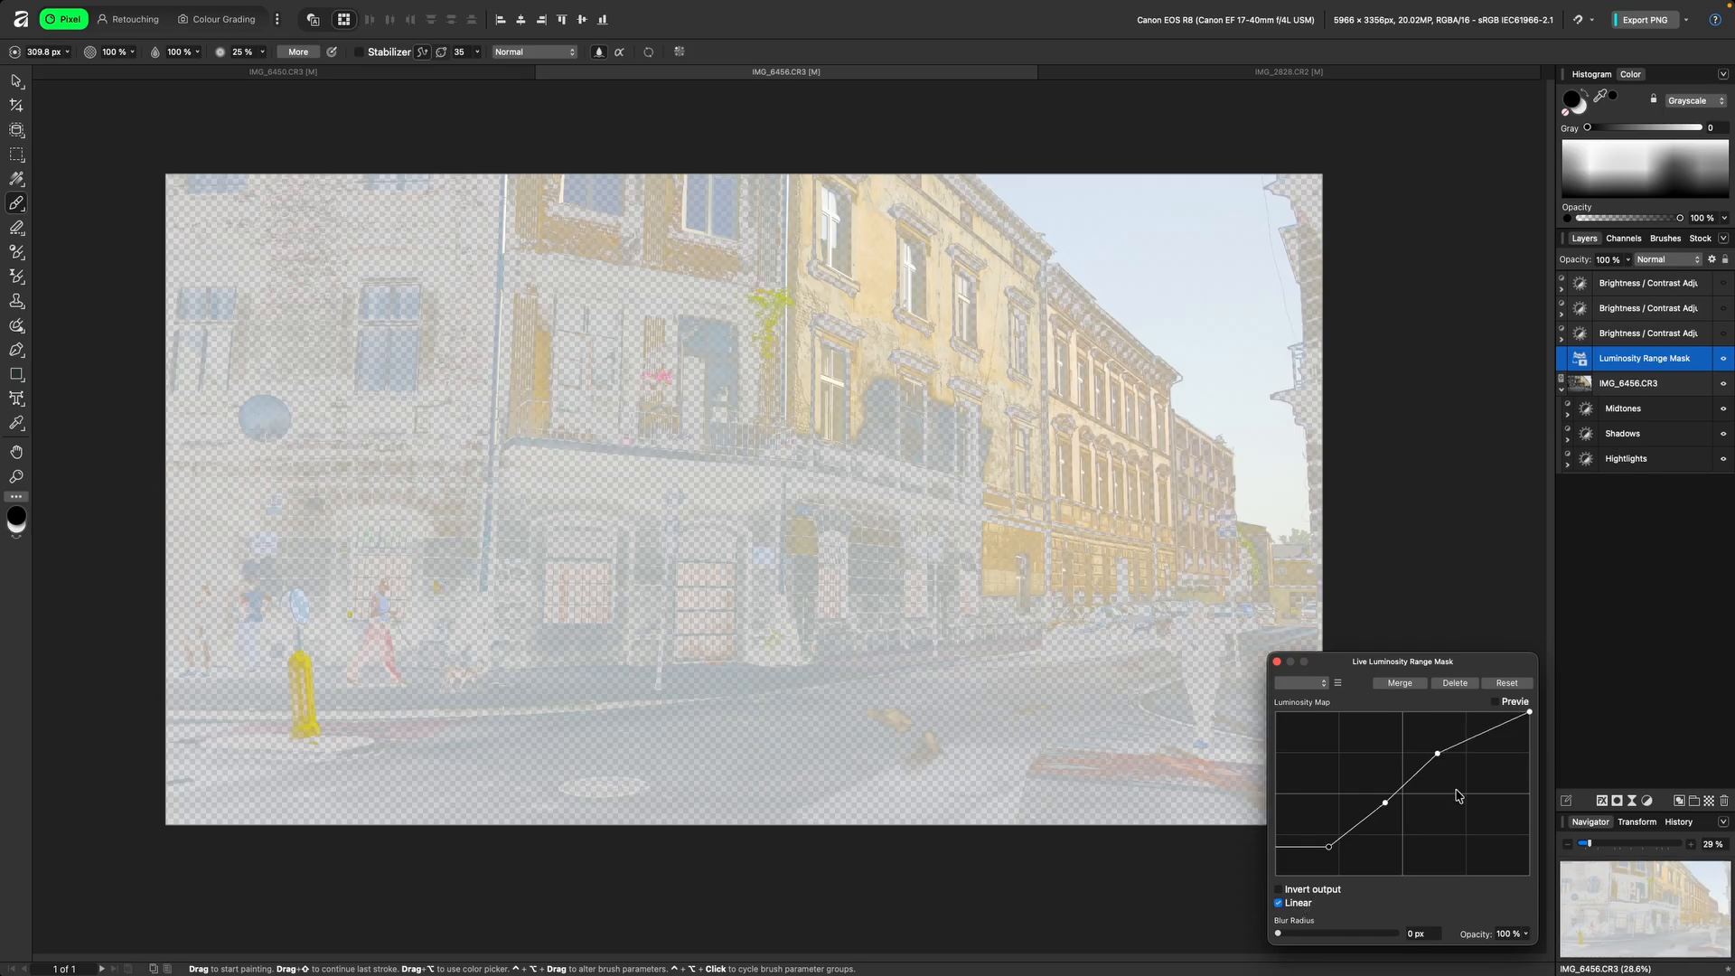
click(1293, 906)
Step: Close the luminosity mask settings and delete the Luminosity Range Mask above the photo
click(1277, 662)
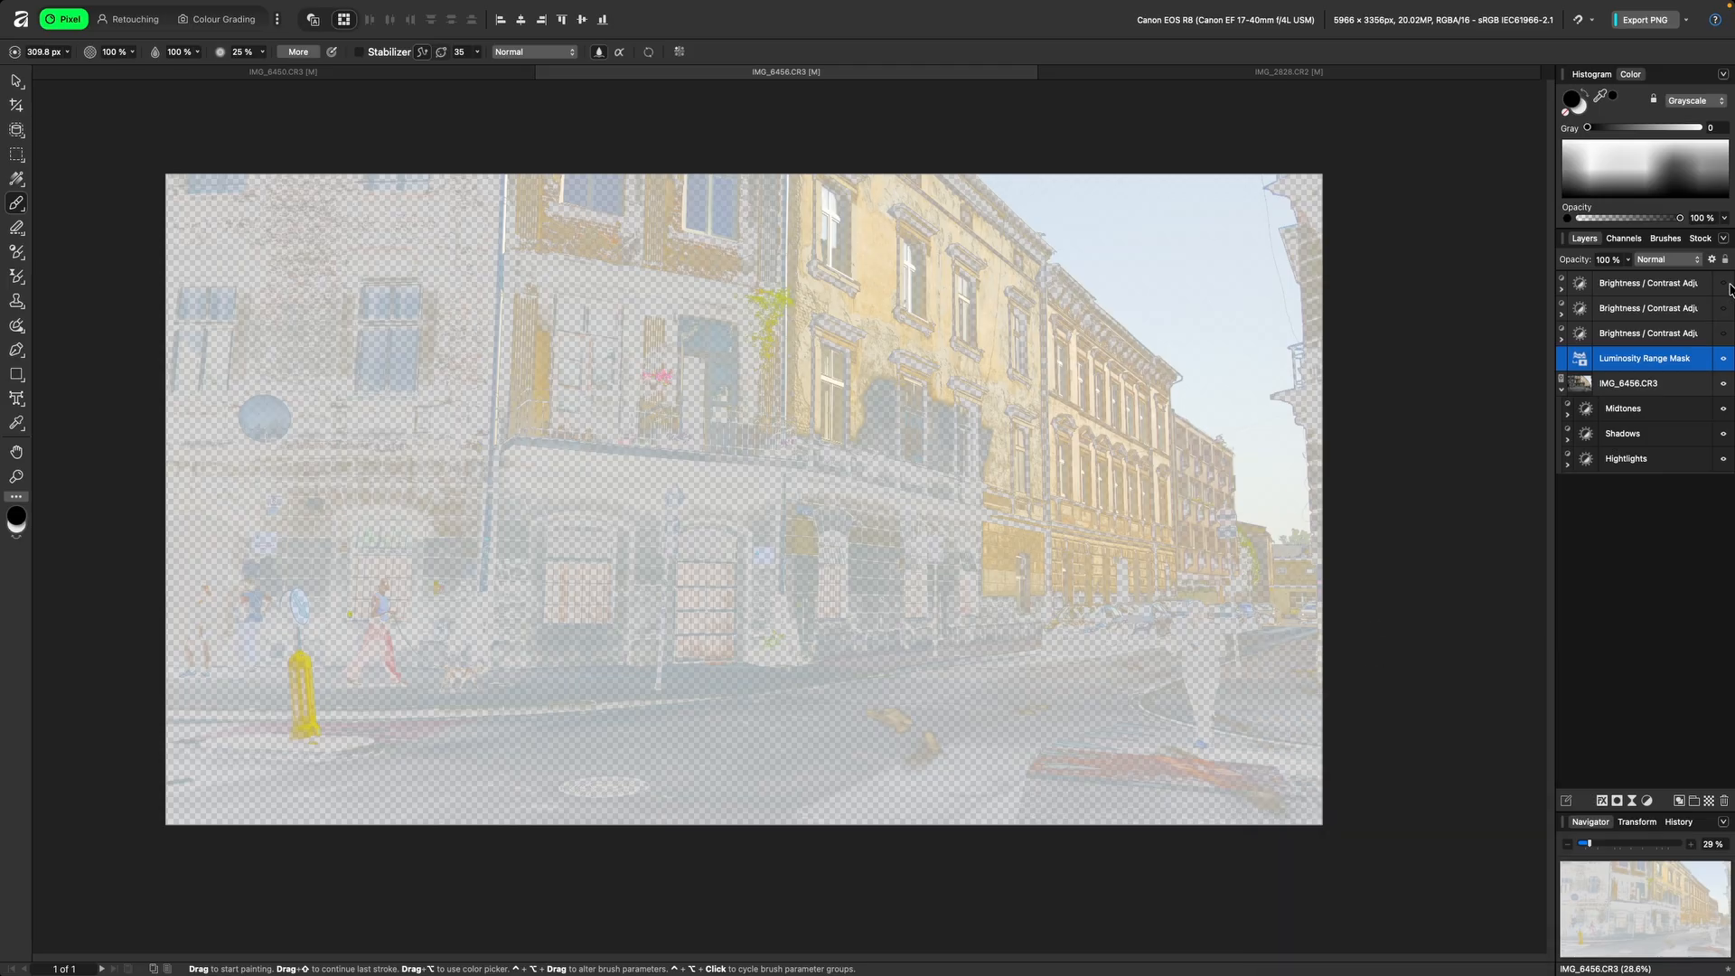
key(Delete)
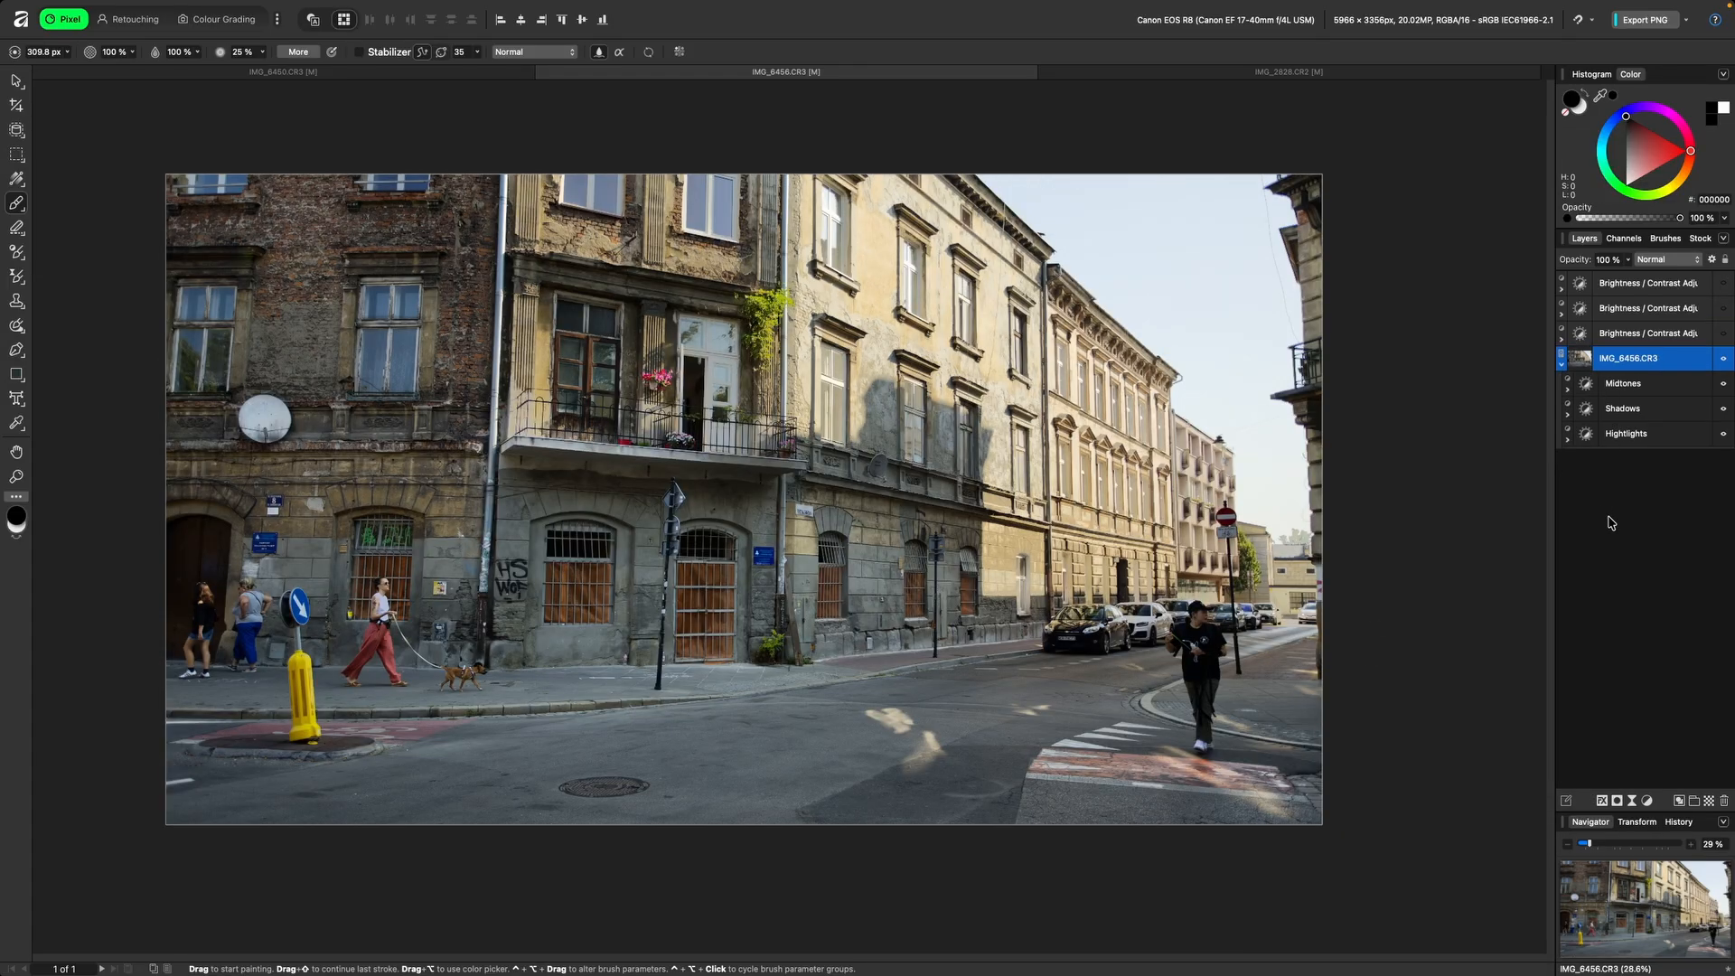